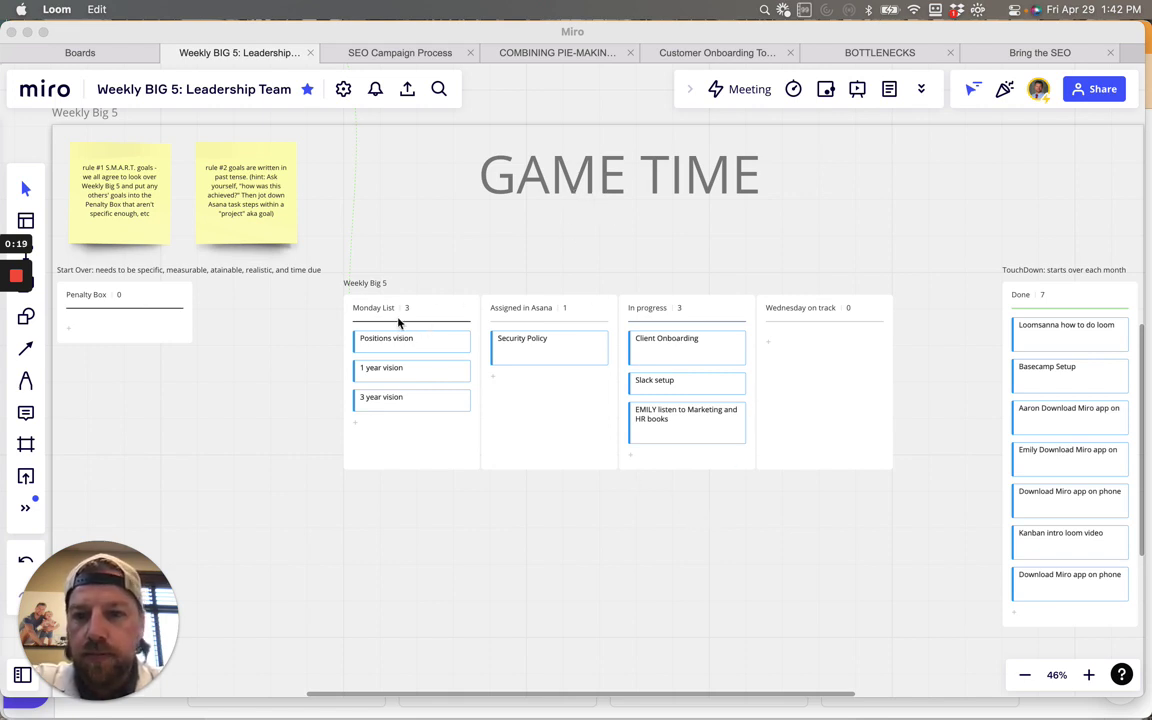
Step: Select the Positions vision, Security Policy and Client Onboarding cards in turn on the kanban
{"action": "left_click", "coordinate": [406, 346]}
{"action": "left_click", "coordinate": [406, 346]}
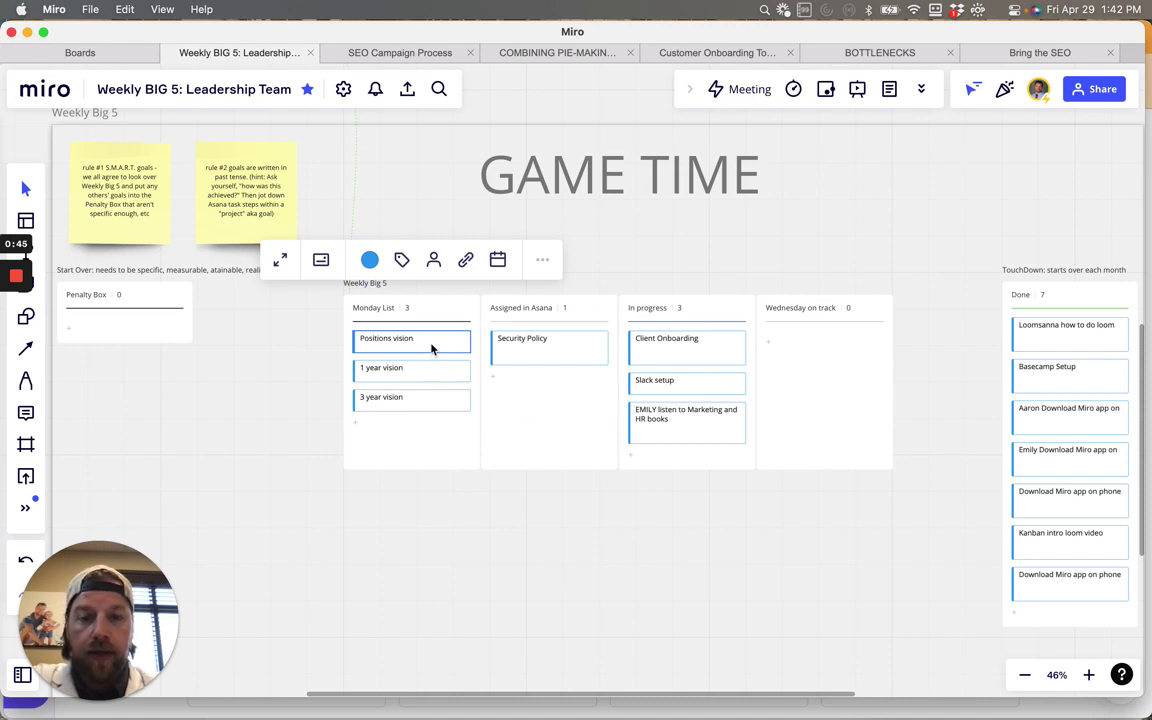
{"action": "left_click", "coordinate": [532, 356]}
{"action": "left_click", "coordinate": [548, 399]}
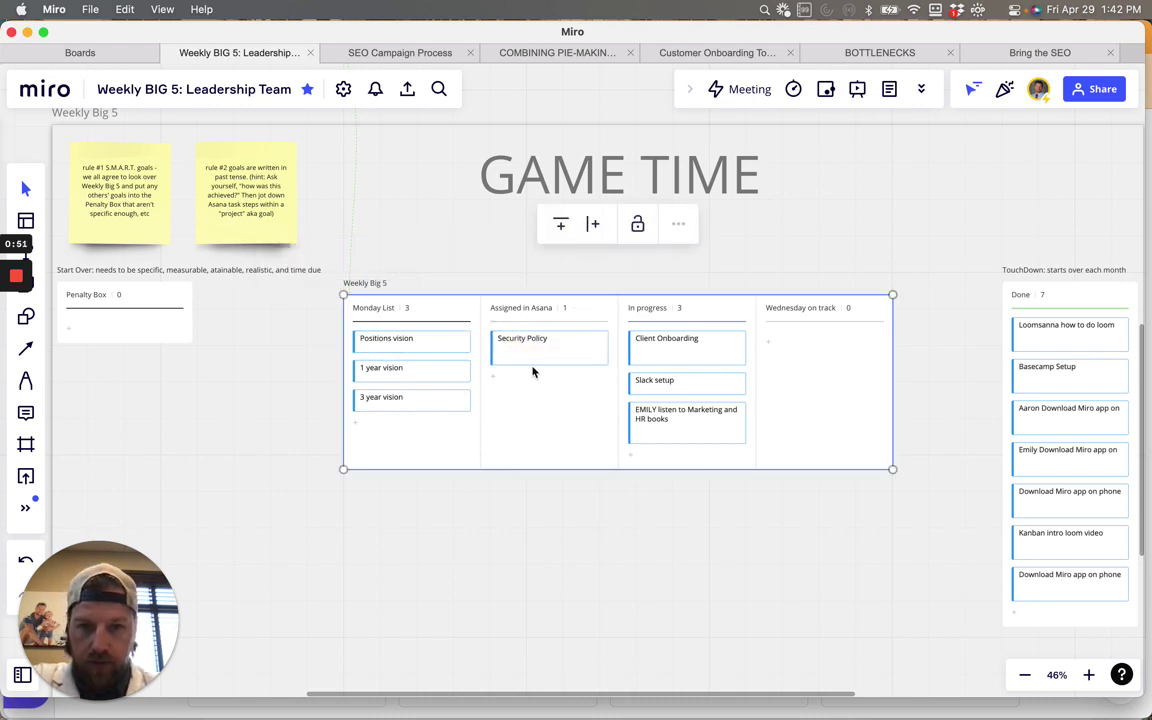
{"action": "left_click", "coordinate": [533, 365]}
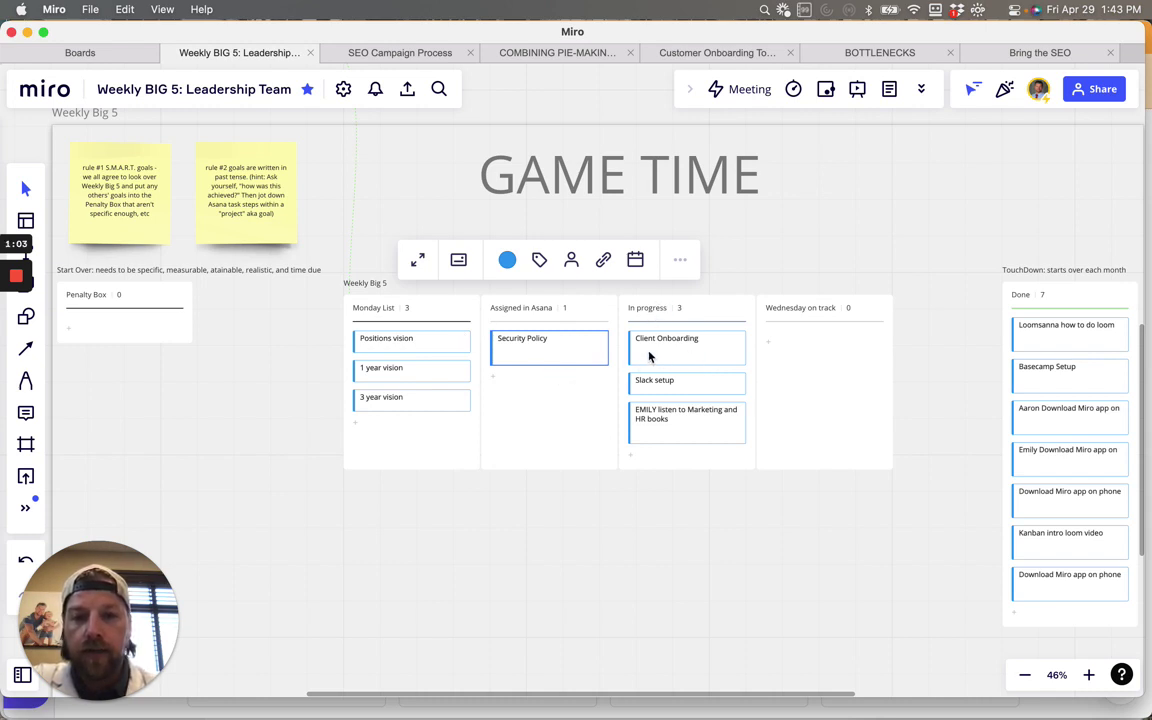
{"action": "left_click", "coordinate": [649, 357]}
{"action": "left_click", "coordinate": [558, 355]}
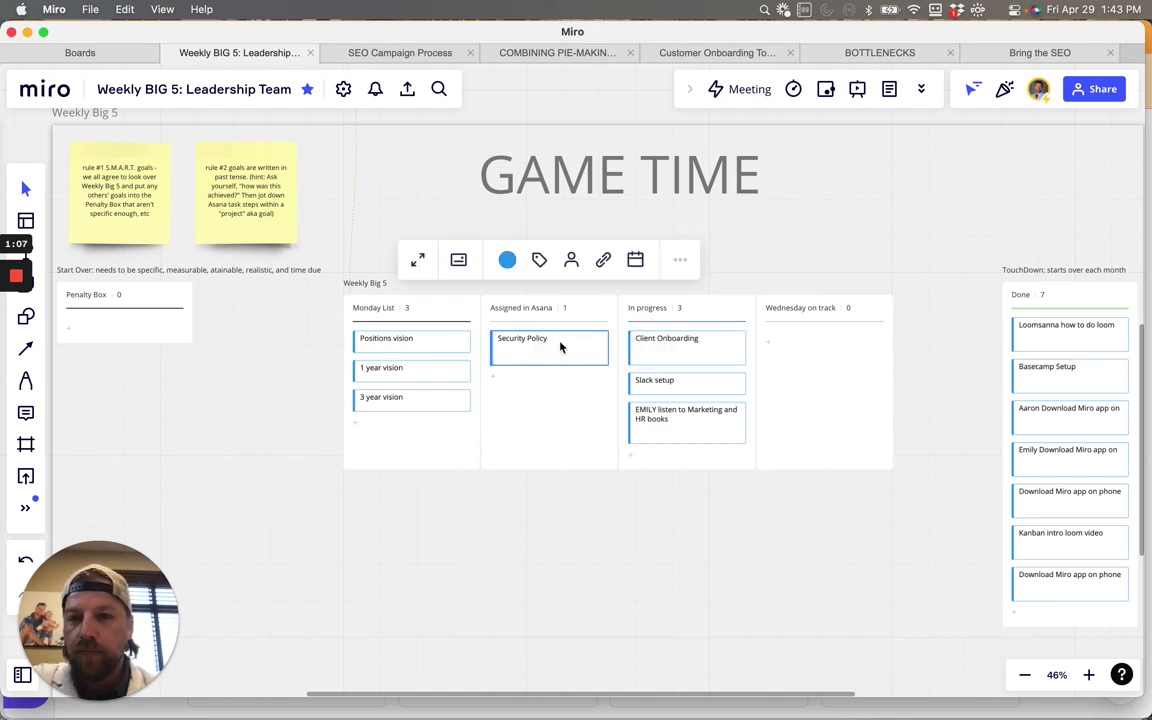
{"action": "left_click", "coordinate": [545, 317]}
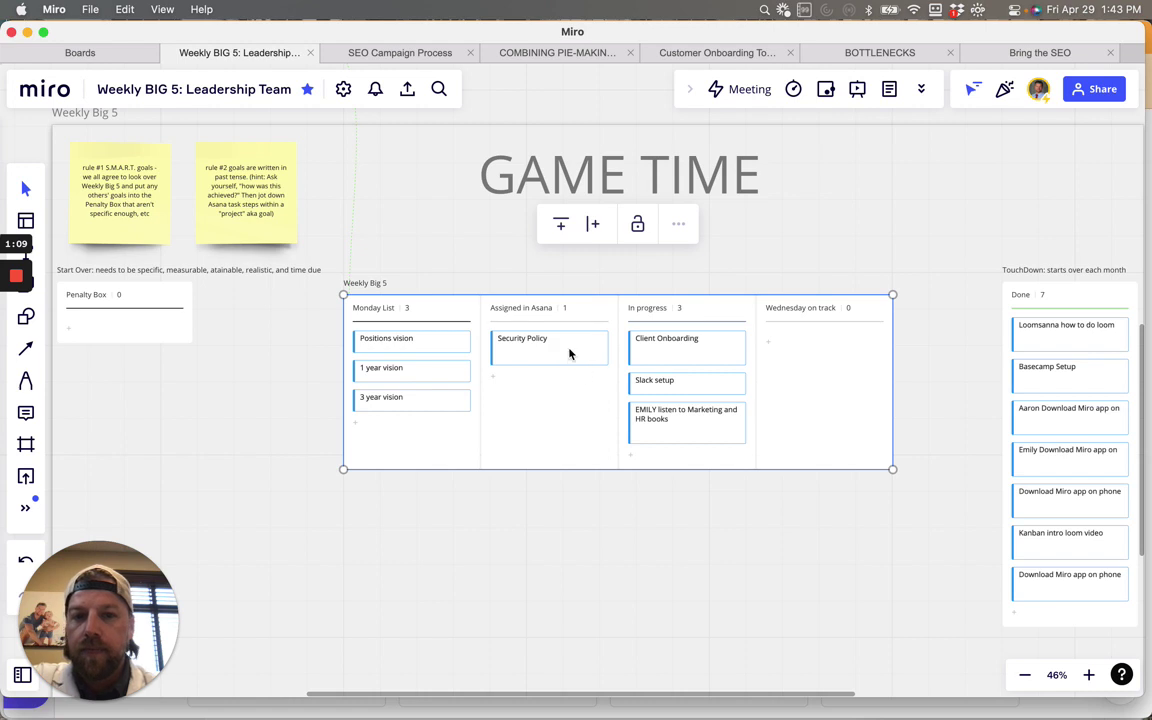
{"action": "left_click", "coordinate": [701, 591]}
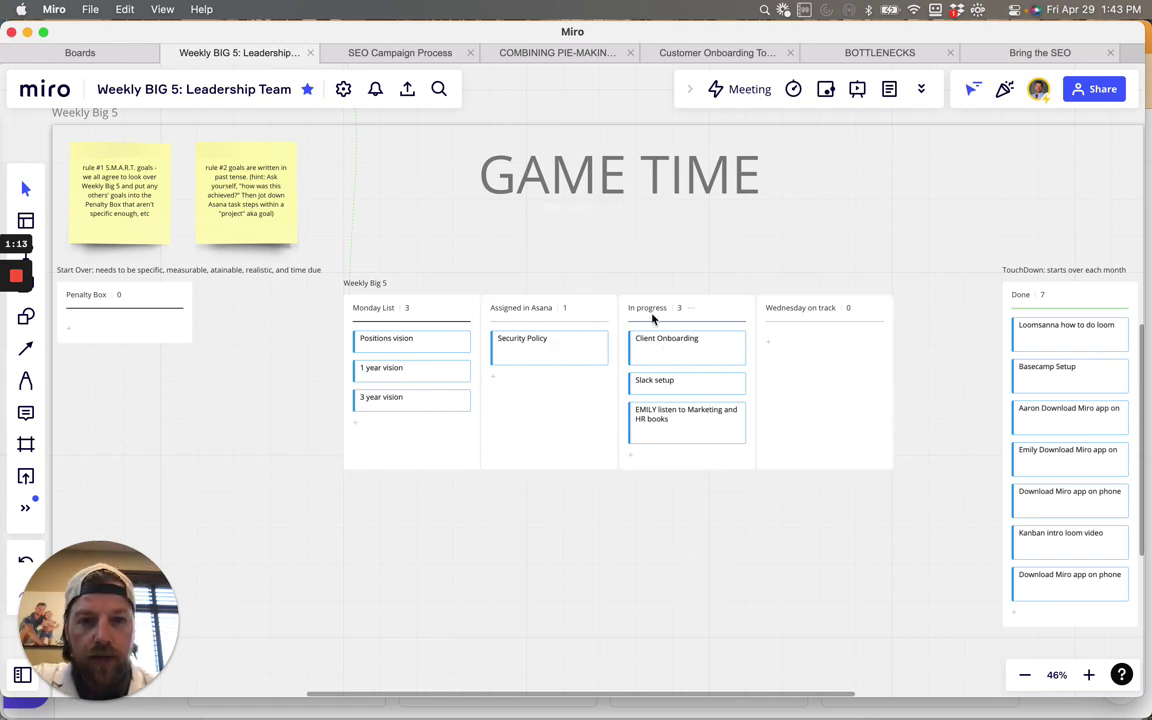
Step: Nudge the Security Policy card up toward the In progress column
{"action": "left_click", "coordinate": [661, 357]}
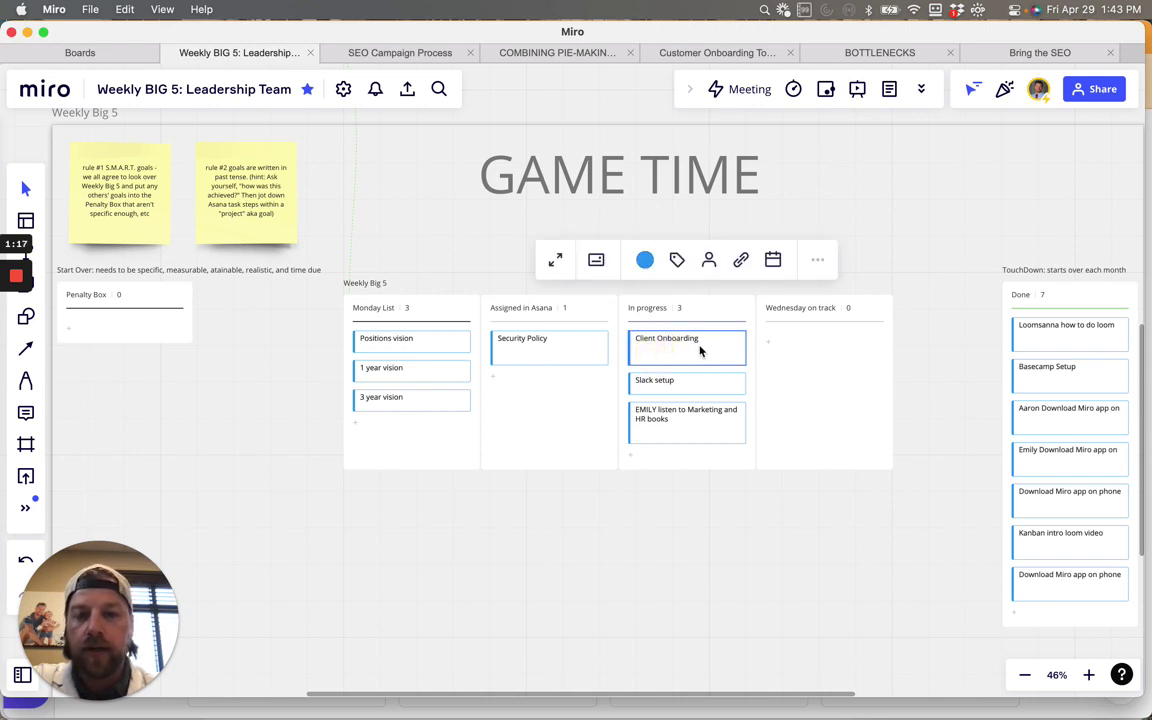
{"action": "left_click", "coordinate": [538, 355]}
{"action": "mouse_move", "coordinate": [538, 355]}
{"action": "left_mouse_down"}
{"action": "mouse_move", "coordinate": [535, 378]}
{"action": "mouse_move", "coordinate": [668, 458]}
{"action": "mouse_move", "coordinate": [681, 445]}
{"action": "mouse_move", "coordinate": [676, 470]}
{"action": "mouse_move", "coordinate": [805, 375]}
{"action": "mouse_move", "coordinate": [811, 357]}
{"action": "mouse_move", "coordinate": [738, 366]}
{"action": "mouse_move", "coordinate": [550, 352]}
{"action": "mouse_move", "coordinate": [538, 340]}
{"action": "left_mouse_up"}
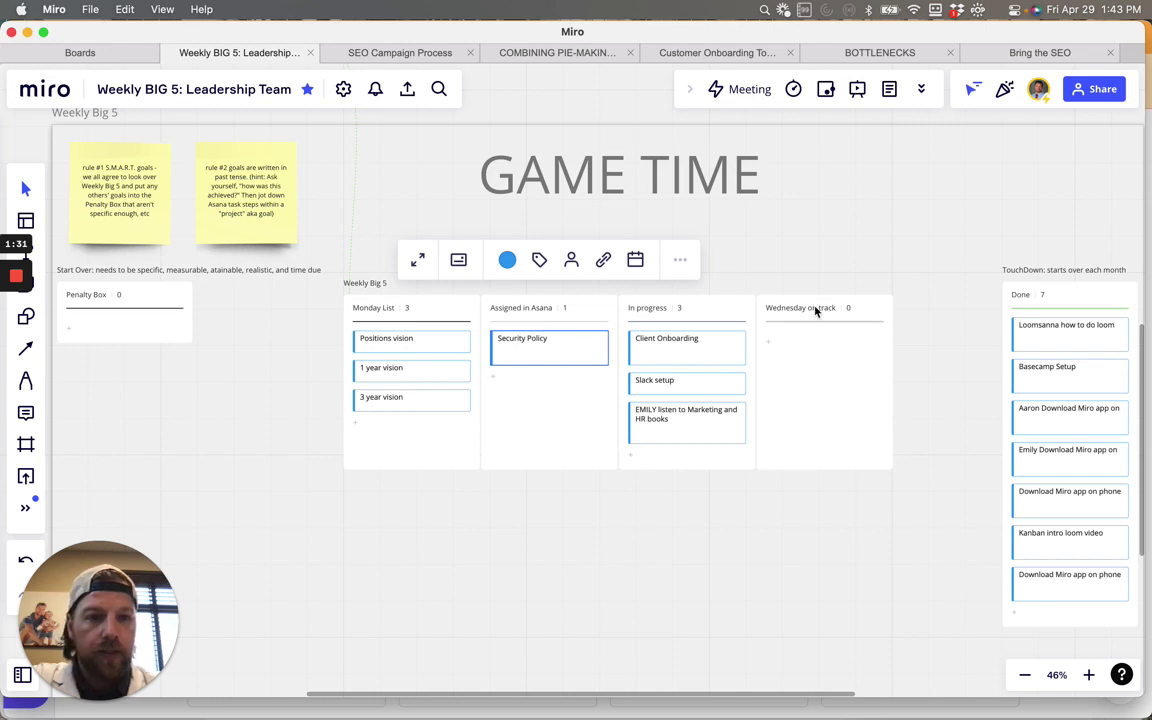
Step: Move Client Onboarding to Wednesday on track, then to Done, then back to Wednesday on track
{"action": "left_click", "coordinate": [666, 348]}
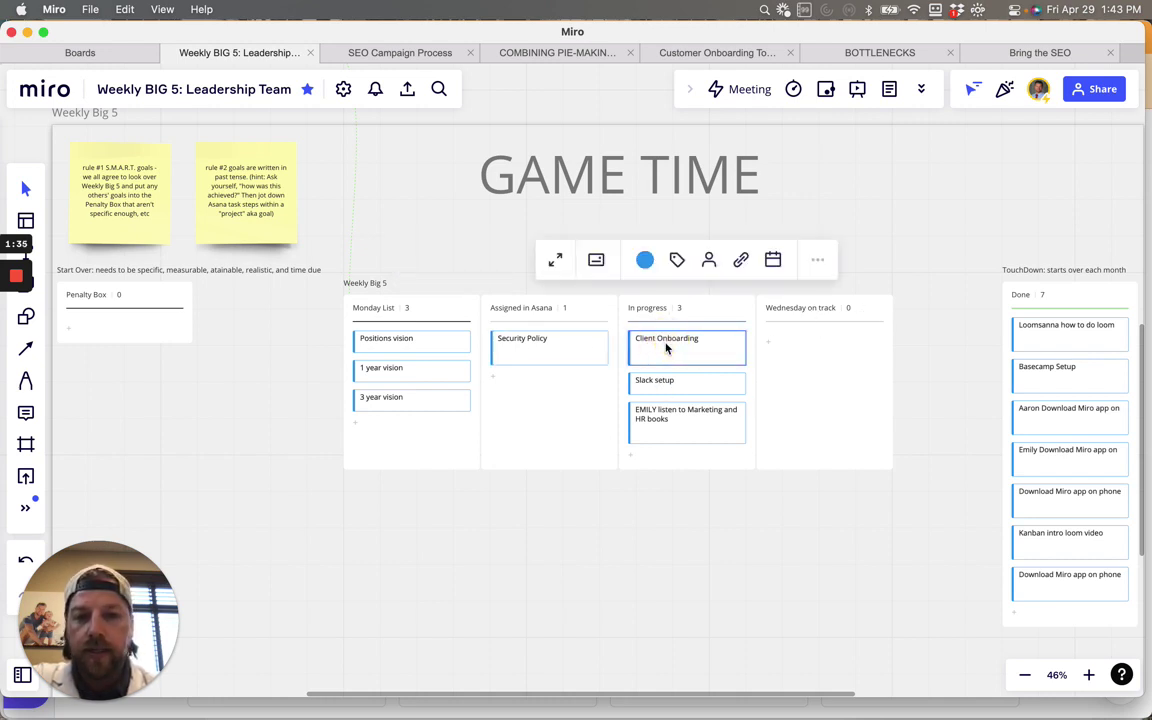
{"action": "left_click_drag", "start_coordinate": [666, 353], "coordinate": [802, 362]}
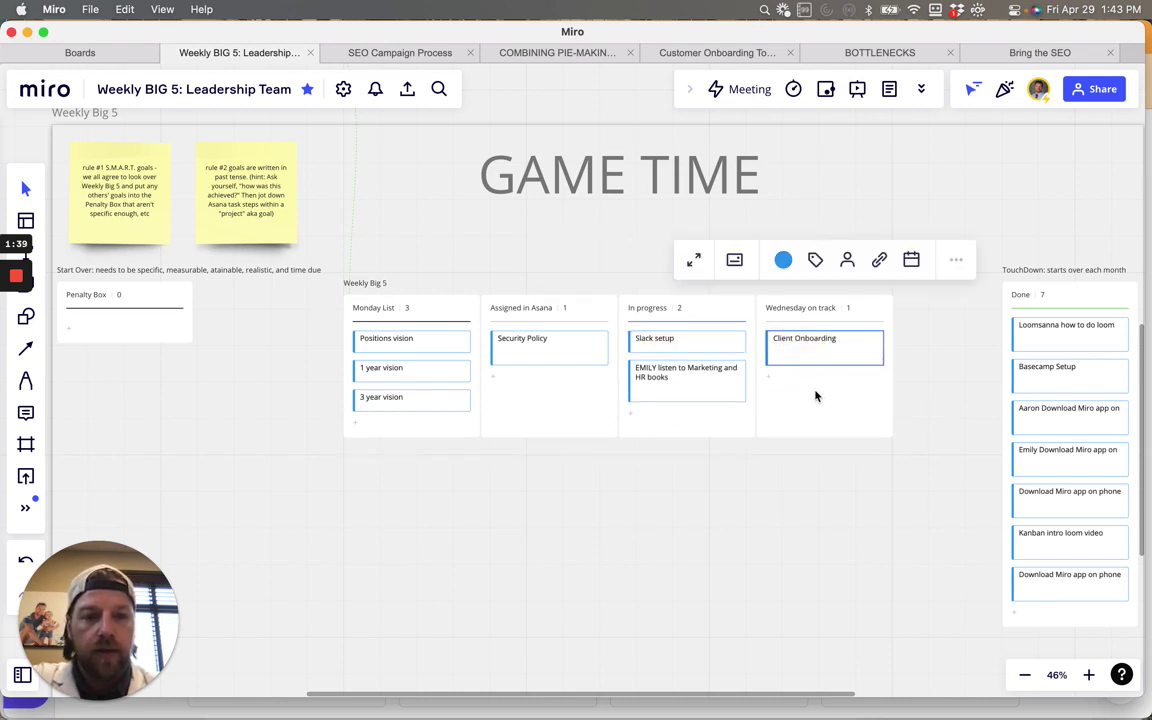
{"action": "left_click", "coordinate": [816, 393]}
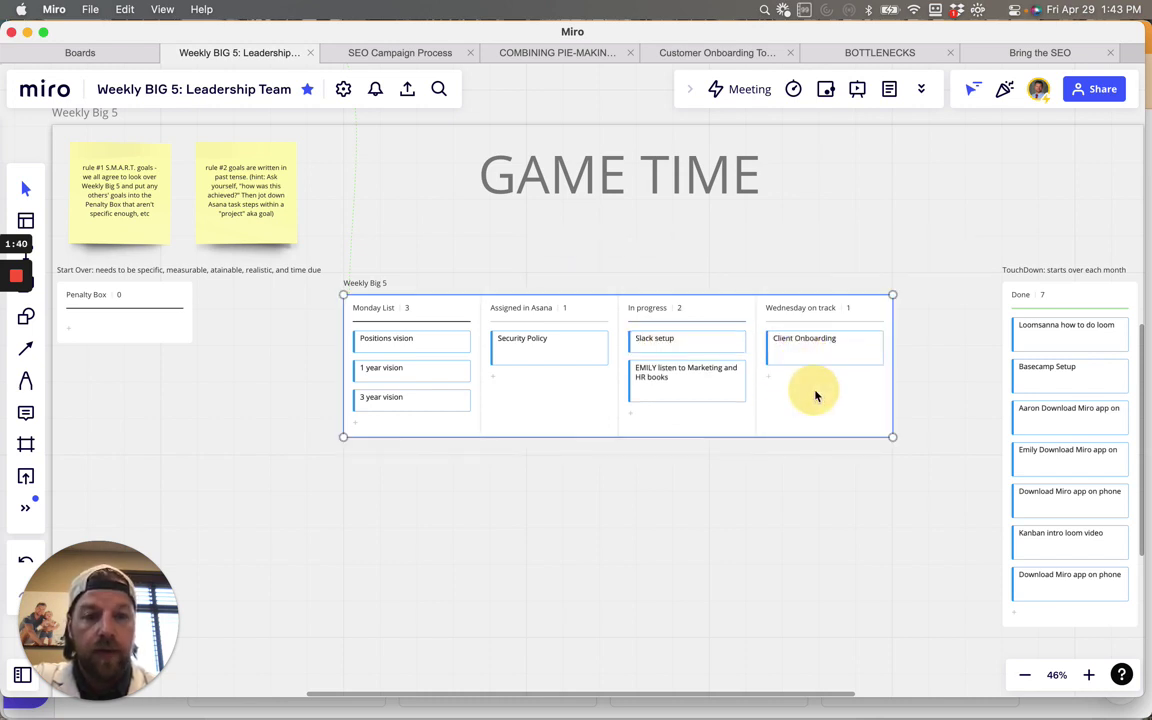
{"action": "left_click", "coordinate": [840, 537]}
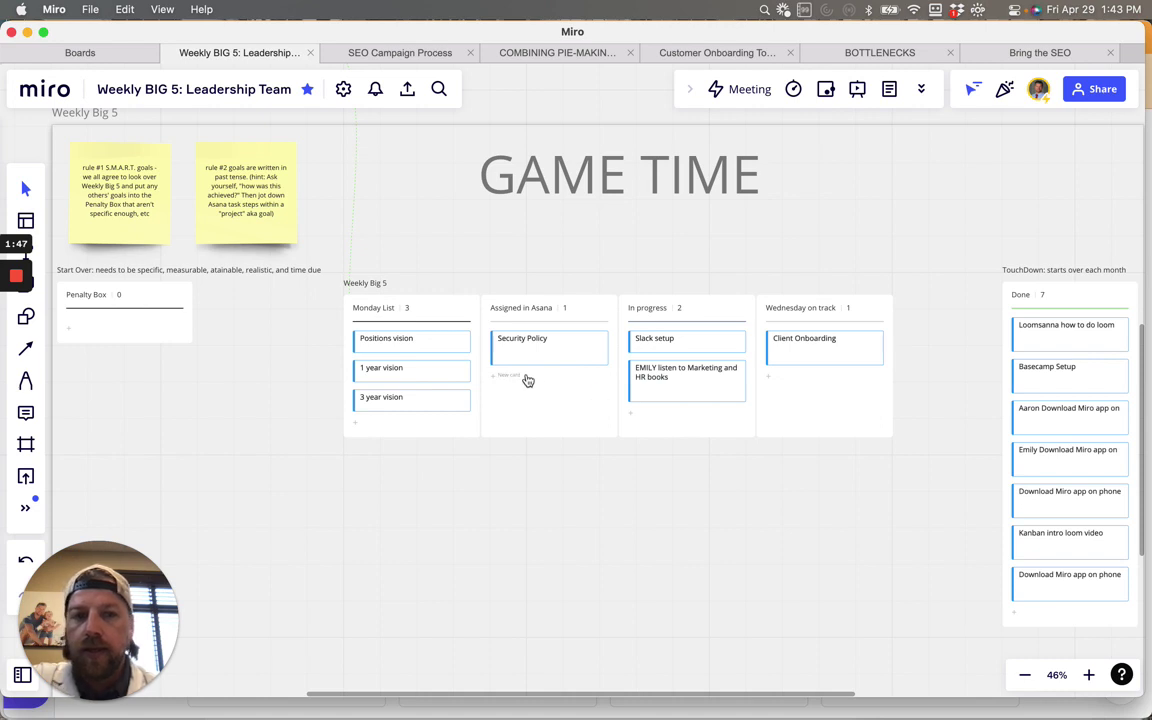
{"action": "left_click", "coordinate": [831, 357]}
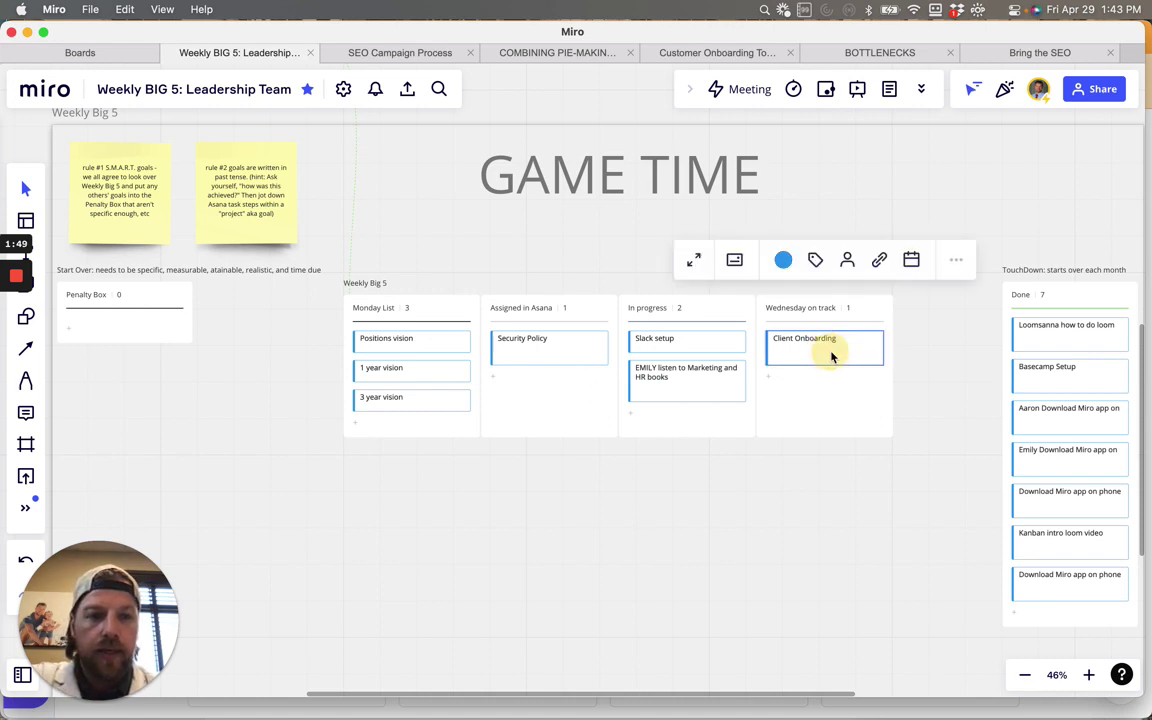
{"action": "left_click_drag", "start_coordinate": [831, 357], "coordinate": [1085, 331]}
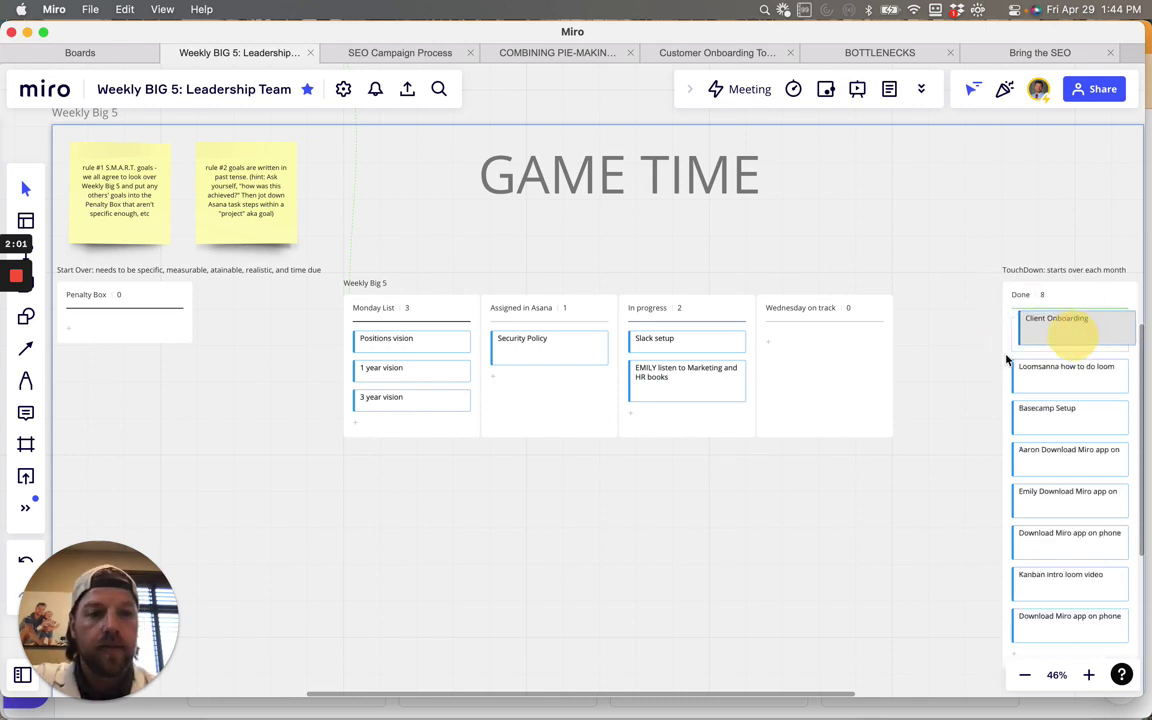
{"action": "left_click_drag", "start_coordinate": [1007, 360], "coordinate": [836, 352]}
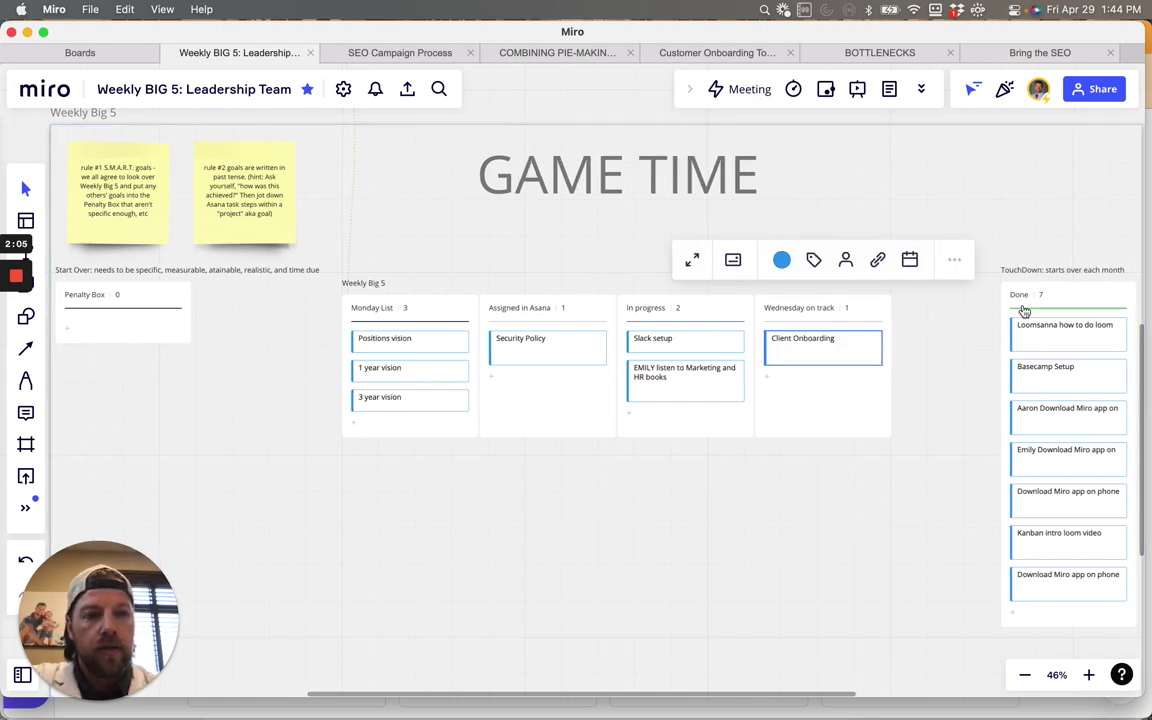
{"action": "scroll", "coordinate": [1025, 312], "scroll_direction": "right", "scroll_amount": 10}
{"action": "scroll", "coordinate": [1025, 312], "scroll_direction": "down", "scroll_amount": 2}
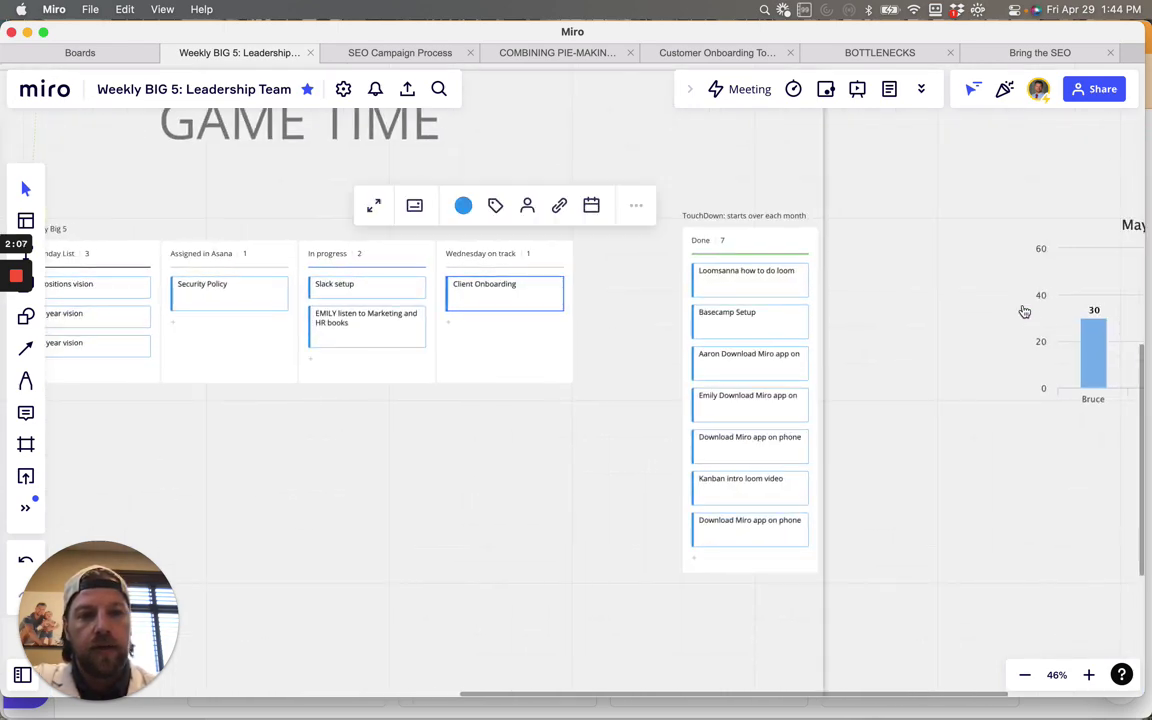
{"action": "scroll", "coordinate": [1025, 312], "scroll_direction": "right", "scroll_amount": 10}
{"action": "scroll", "coordinate": [1025, 312], "scroll_direction": "up", "scroll_amount": 1}
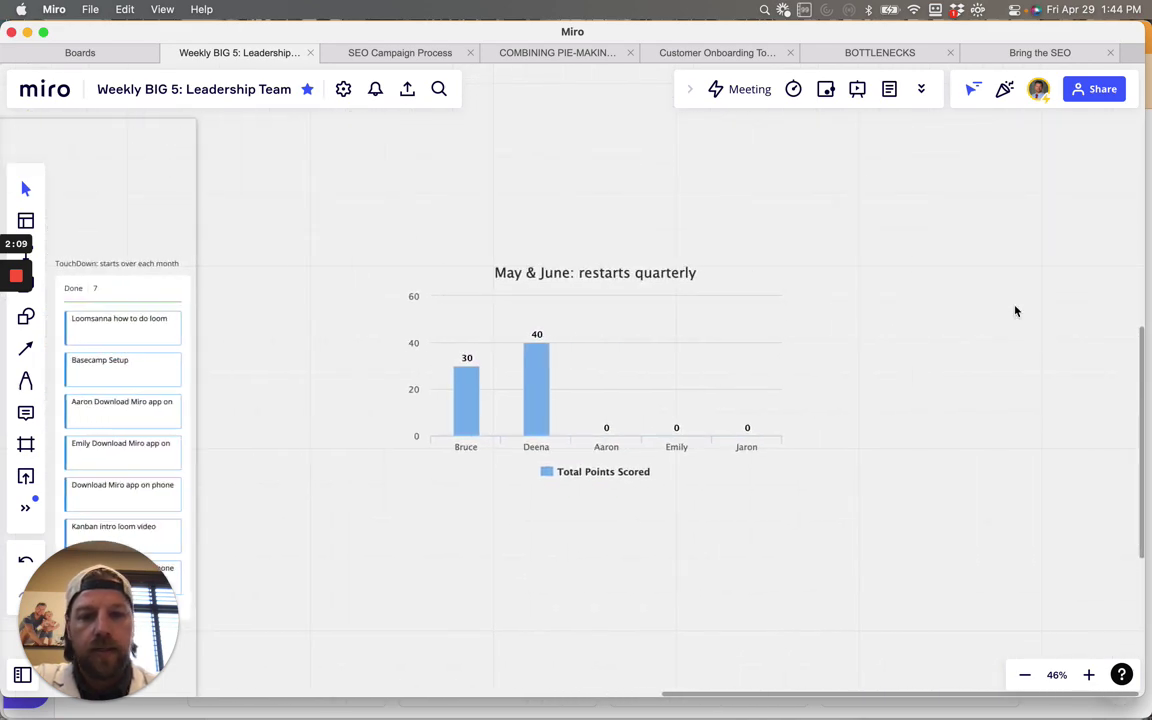
{"action": "scroll", "coordinate": [633, 345], "scroll_direction": "up", "scroll_amount": 5}
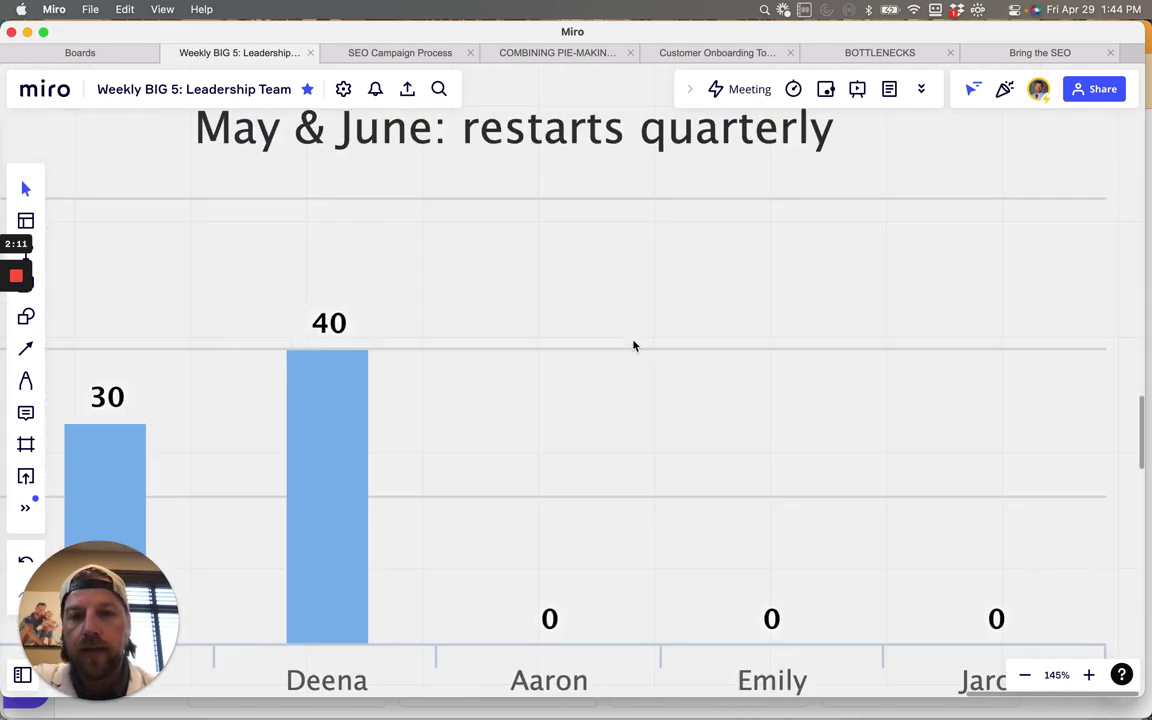
{"action": "scroll", "coordinate": [633, 345], "scroll_direction": "down", "scroll_amount": 1}
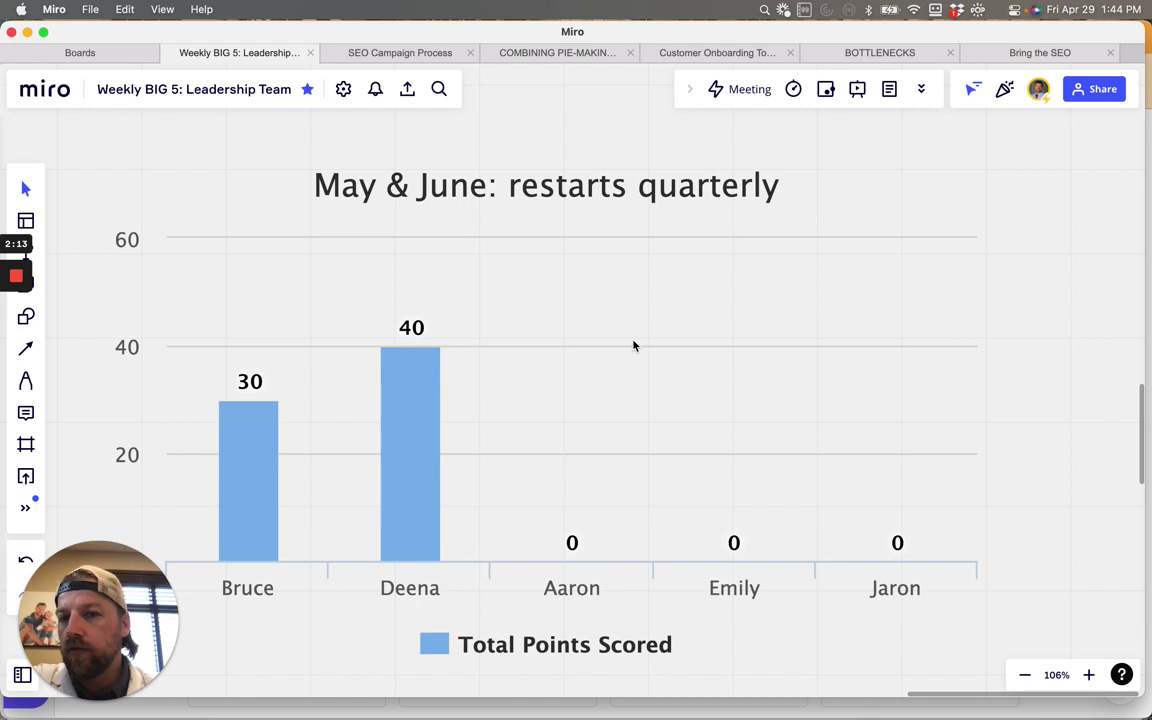
{"action": "scroll", "coordinate": [633, 347], "scroll_direction": "down", "scroll_amount": 2}
{"action": "scroll", "coordinate": [332, 560], "scroll_direction": "down", "scroll_amount": 2}
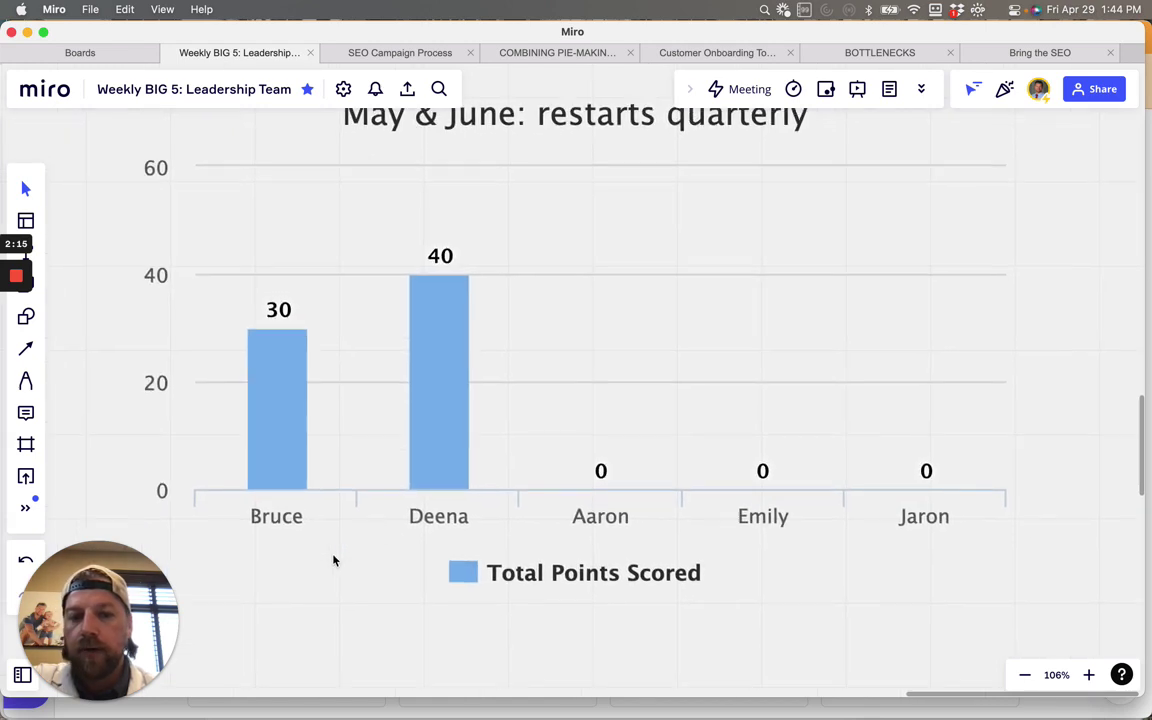
{"action": "scroll", "coordinate": [334, 560], "scroll_direction": "up", "scroll_amount": 1}
{"action": "scroll", "coordinate": [333, 563], "scroll_direction": "down", "scroll_amount": 2}
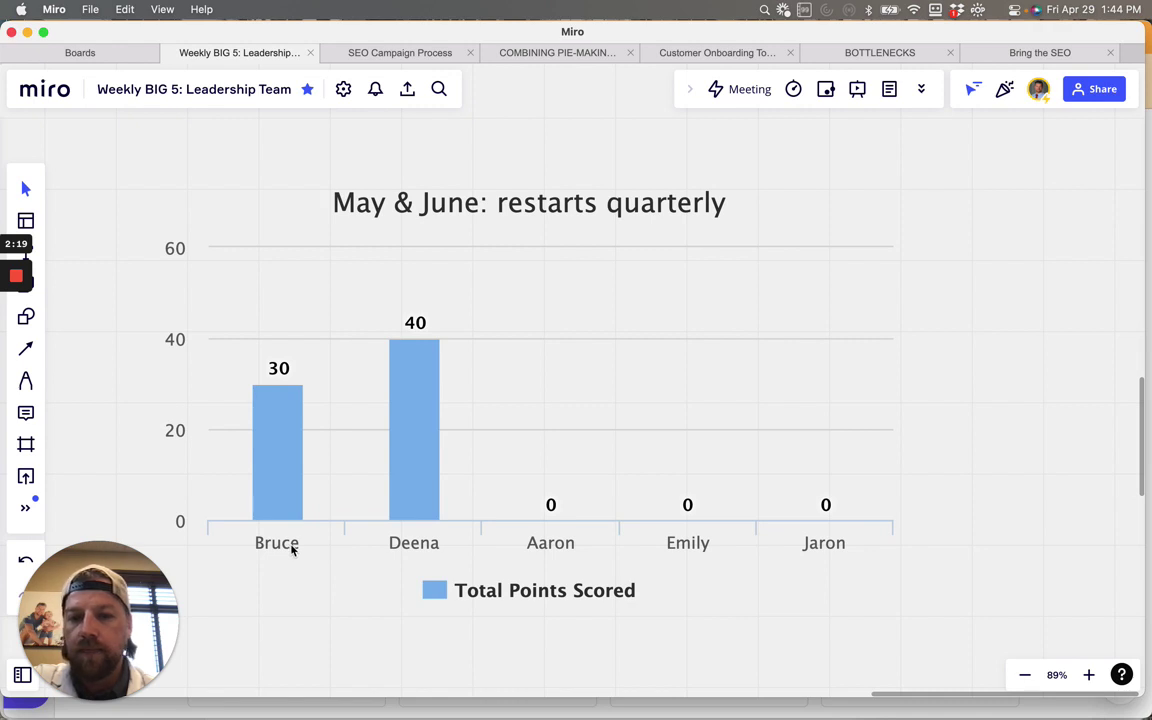
{"action": "left_click", "coordinate": [421, 326]}
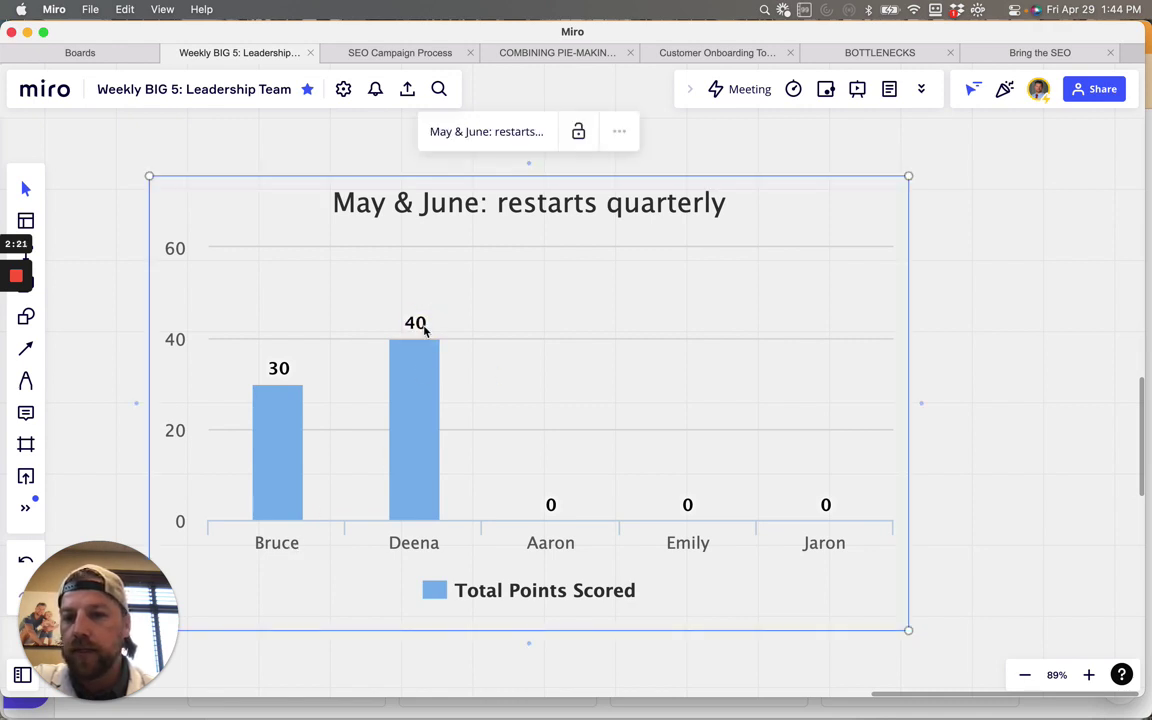
{"action": "left_click", "coordinate": [110, 316]}
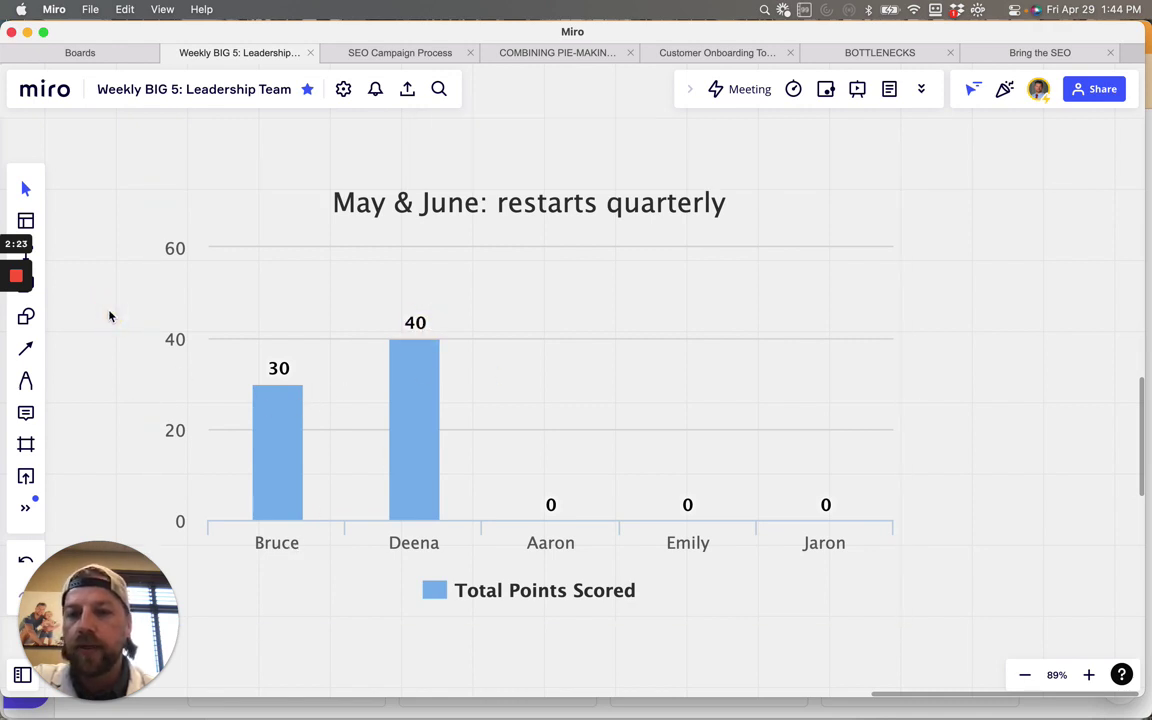
{"action": "scroll", "coordinate": [110, 316], "scroll_direction": "left", "scroll_amount": 10}
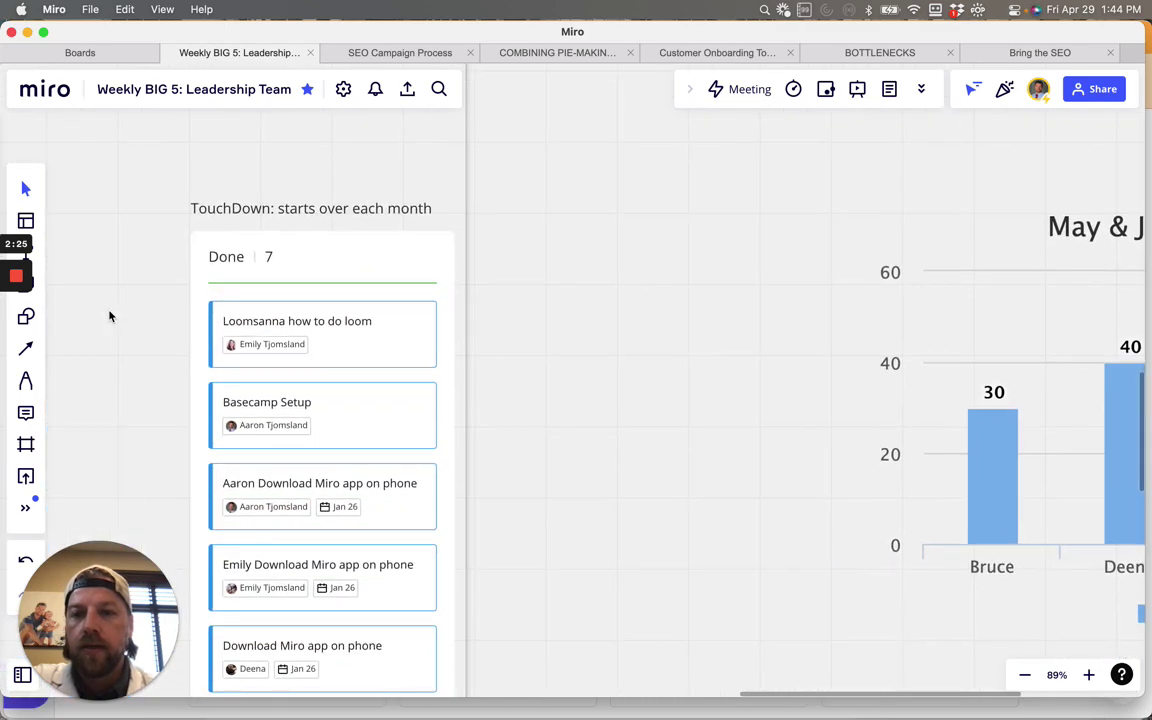
{"action": "scroll", "coordinate": [110, 316], "scroll_direction": "right", "scroll_amount": 10}
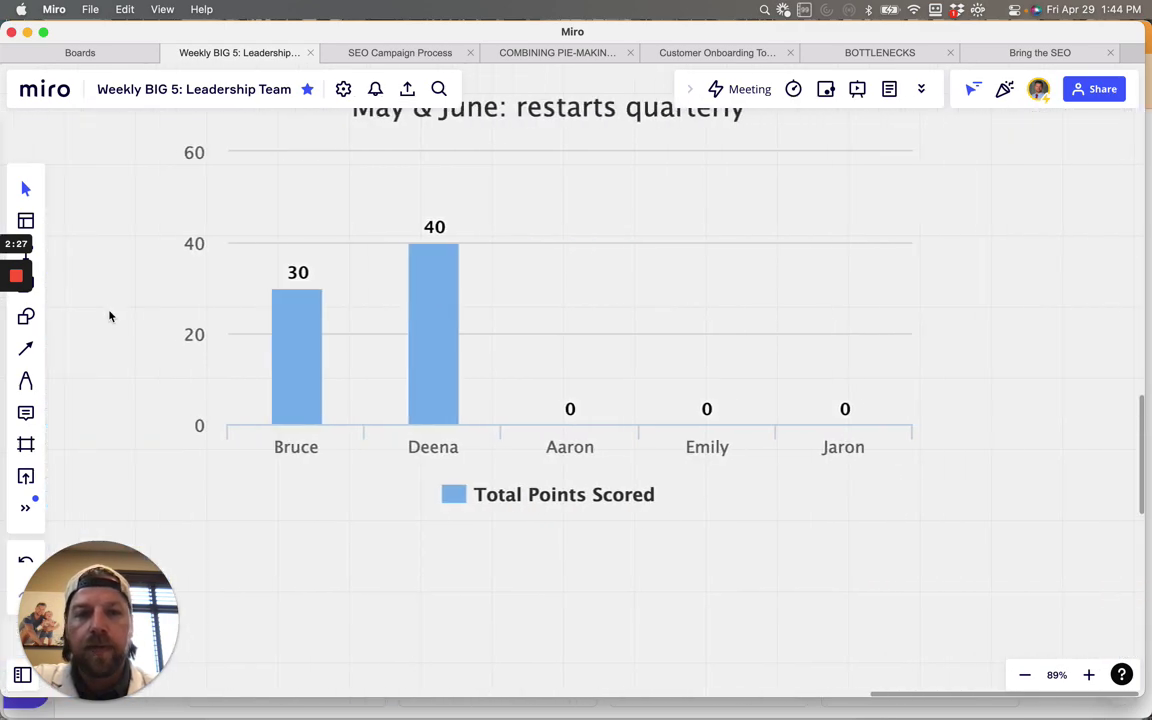
{"action": "scroll", "coordinate": [110, 316], "scroll_direction": "up", "scroll_amount": 2}
{"action": "scroll", "coordinate": [110, 316], "scroll_direction": "down", "scroll_amount": 1}
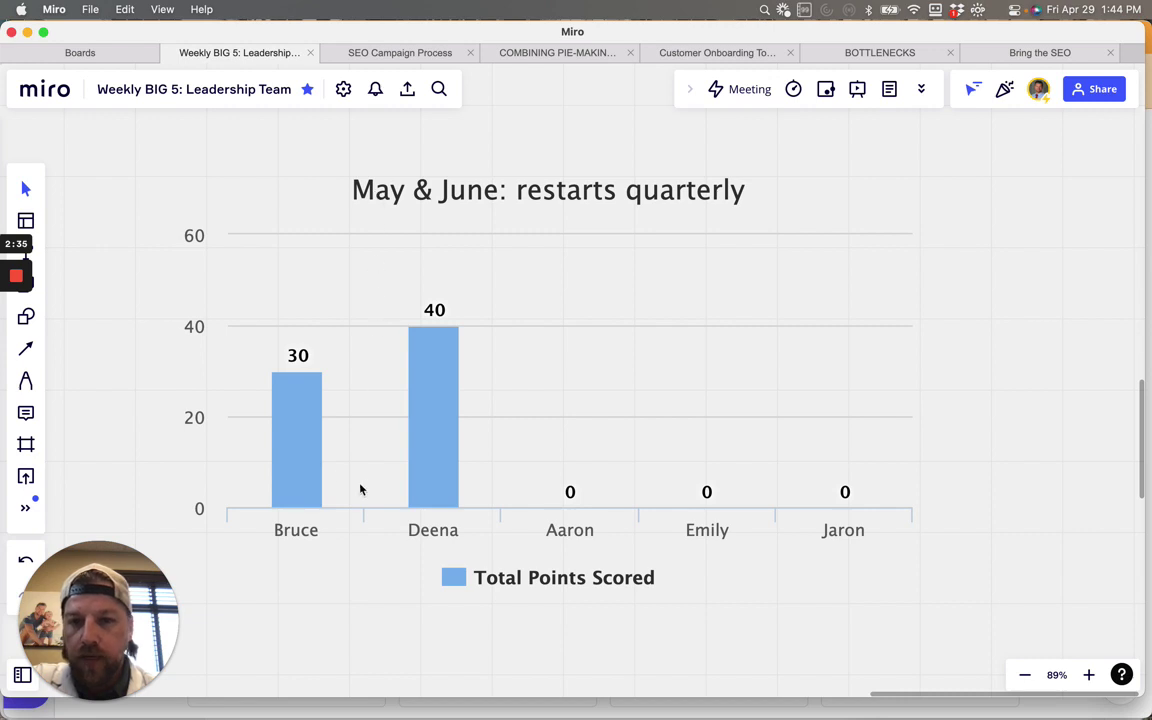
{"action": "scroll", "coordinate": [580, 464], "scroll_direction": "down", "scroll_amount": 5}
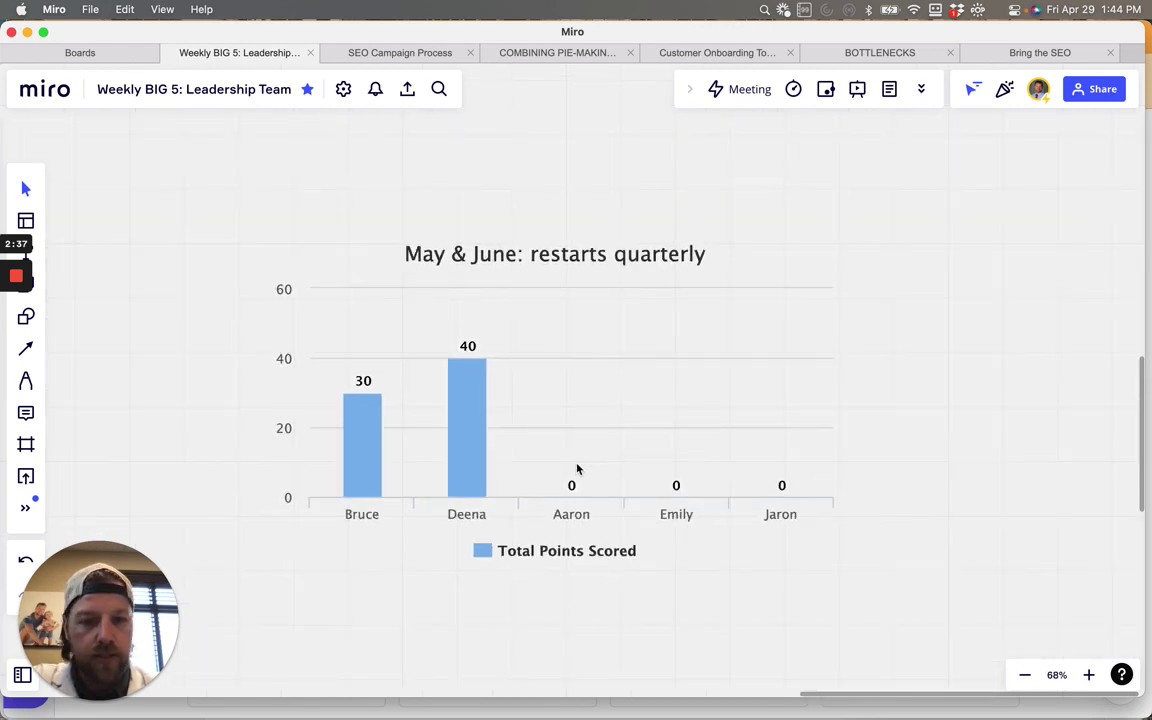
{"action": "scroll", "coordinate": [577, 468], "scroll_direction": "up", "scroll_amount": 4}
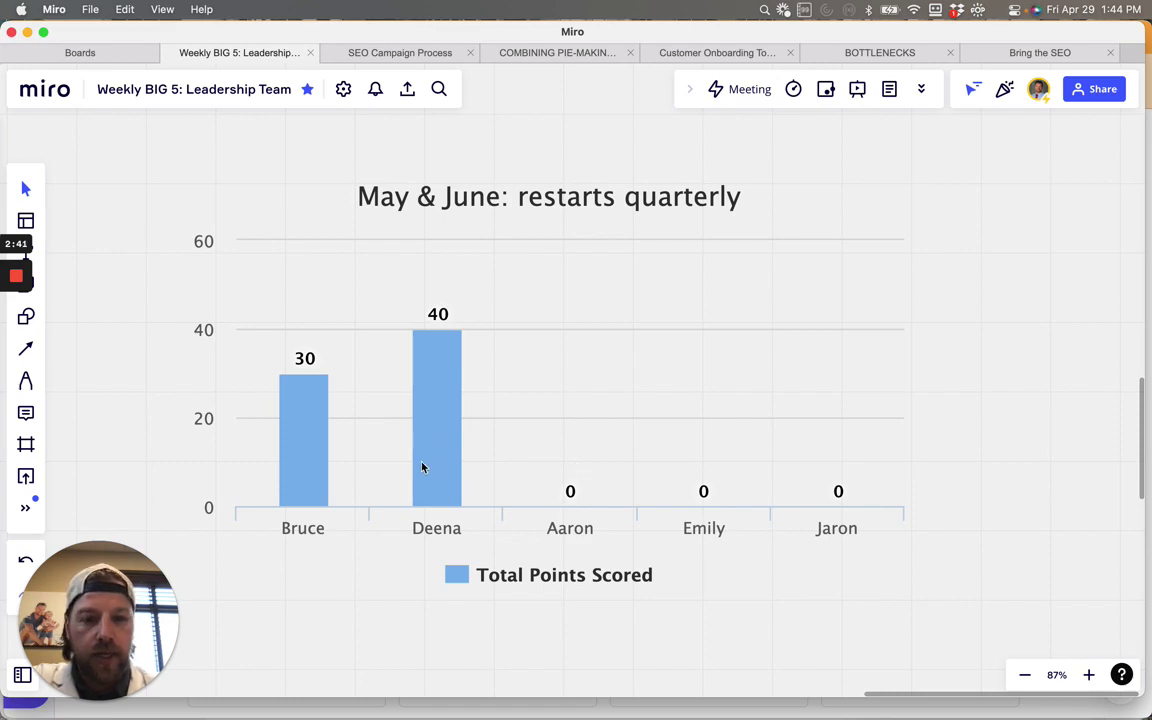
{"action": "scroll", "coordinate": [422, 467], "scroll_direction": "left", "scroll_amount": 10}
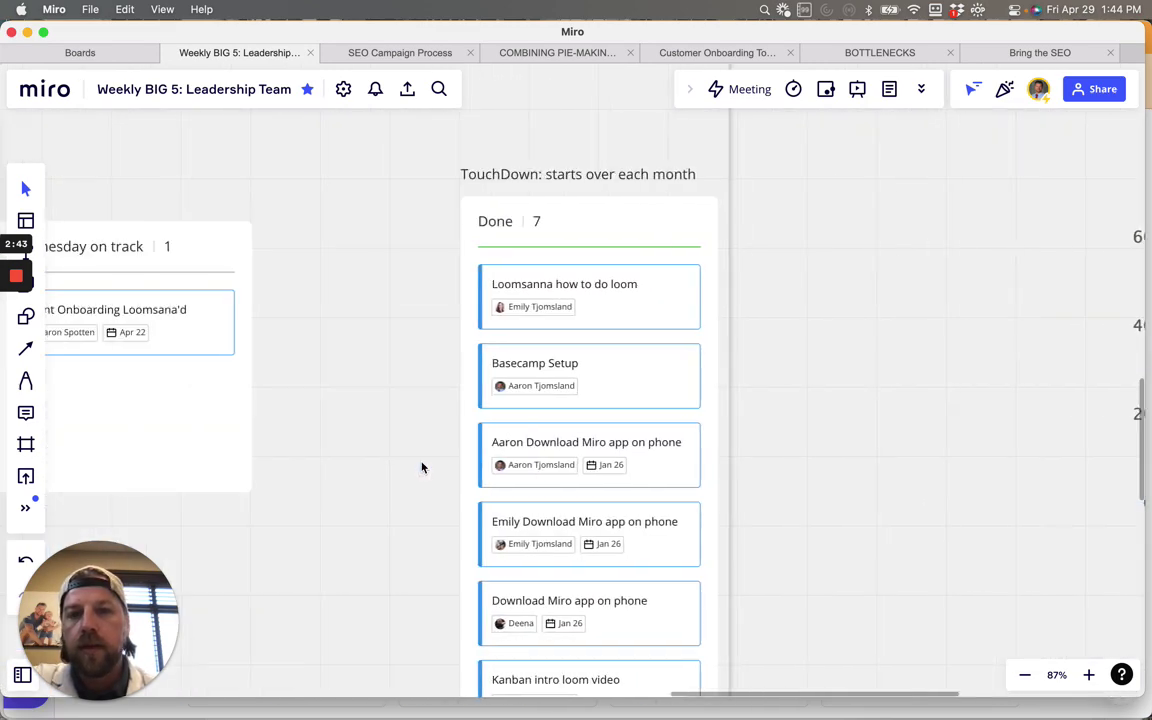
{"action": "scroll", "coordinate": [422, 467], "scroll_direction": "right", "scroll_amount": 5}
{"action": "scroll", "coordinate": [422, 467], "scroll_direction": "down", "scroll_amount": 3}
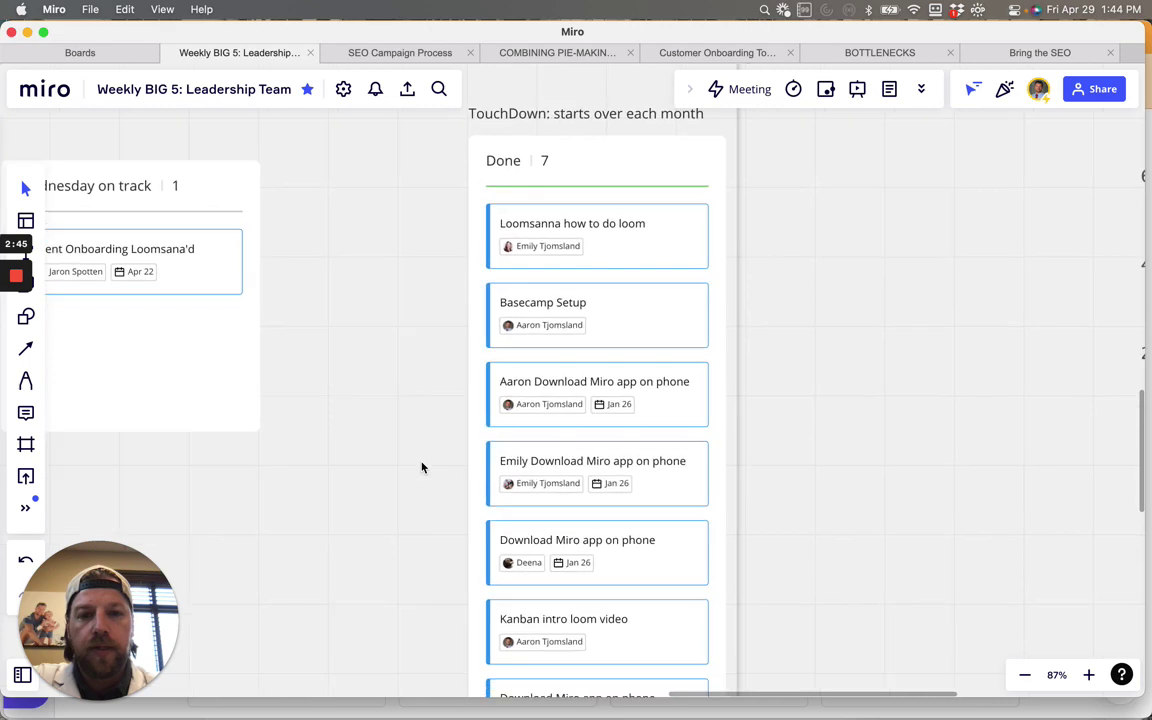
{"action": "scroll", "coordinate": [422, 467], "scroll_direction": "up", "scroll_amount": 3}
{"action": "scroll", "coordinate": [422, 467], "scroll_direction": "right", "scroll_amount": 2}
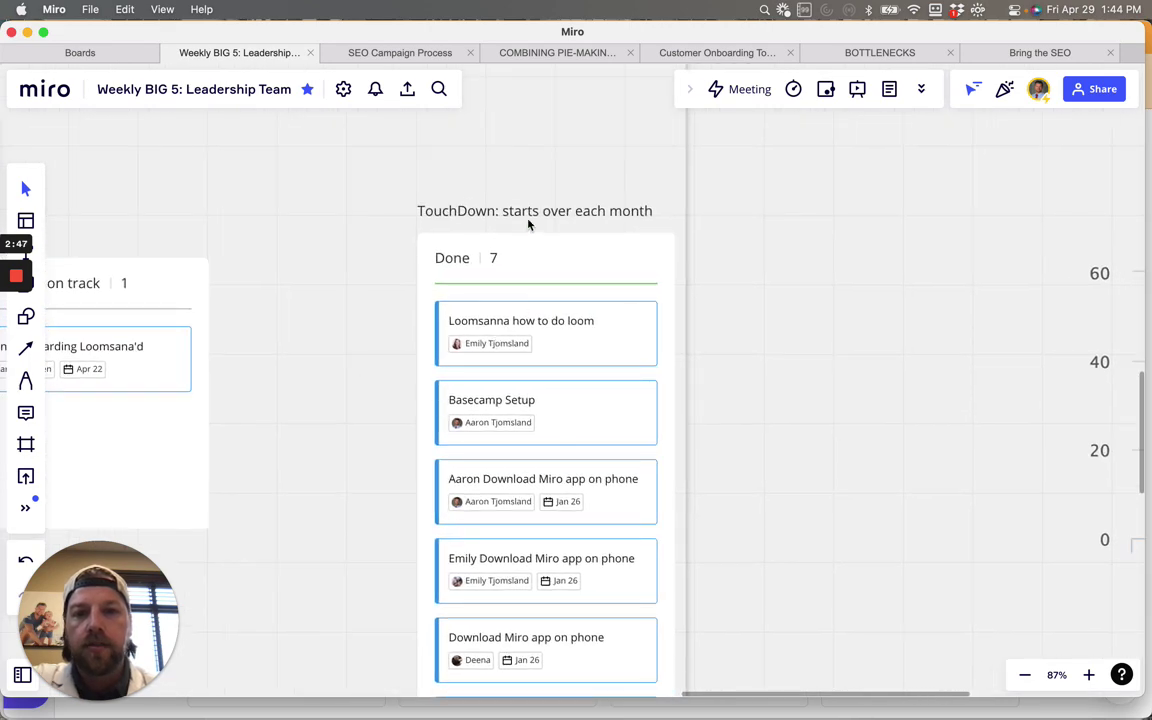
{"action": "scroll", "coordinate": [581, 455], "scroll_direction": "down", "scroll_amount": 5}
{"action": "scroll", "coordinate": [581, 455], "scroll_direction": "right", "scroll_amount": 2}
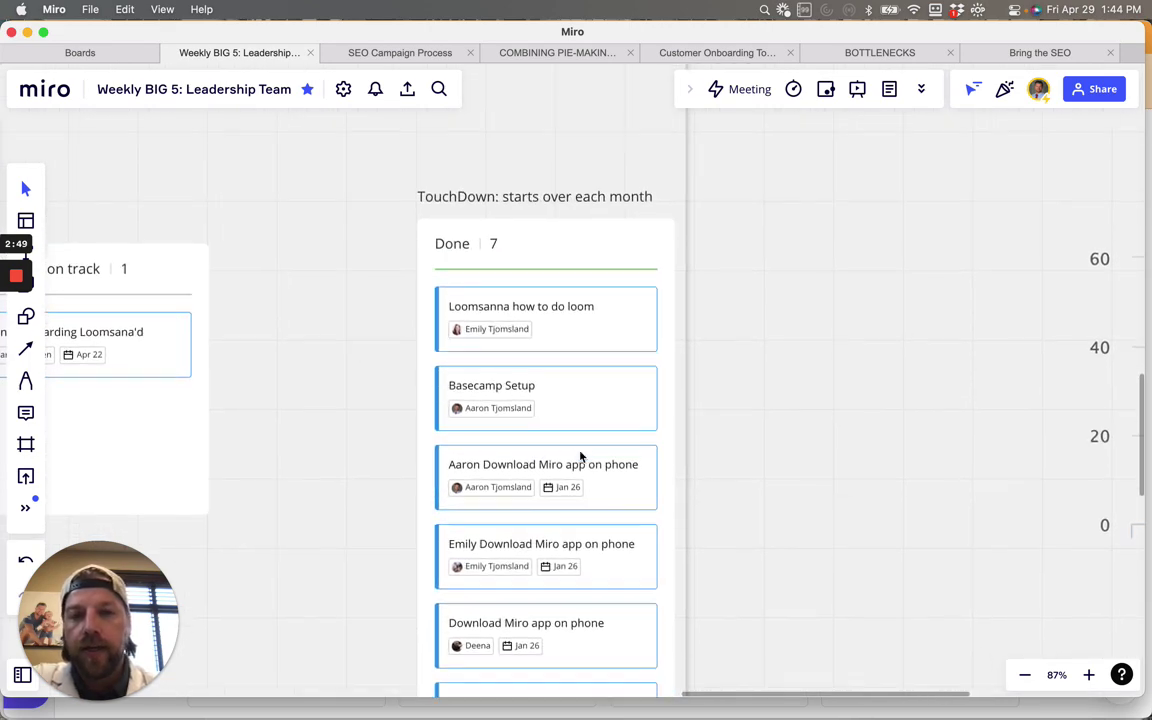
{"action": "scroll", "coordinate": [580, 455], "scroll_direction": "down", "scroll_amount": 15}
{"action": "scroll", "coordinate": [580, 455], "scroll_direction": "right", "scroll_amount": 3}
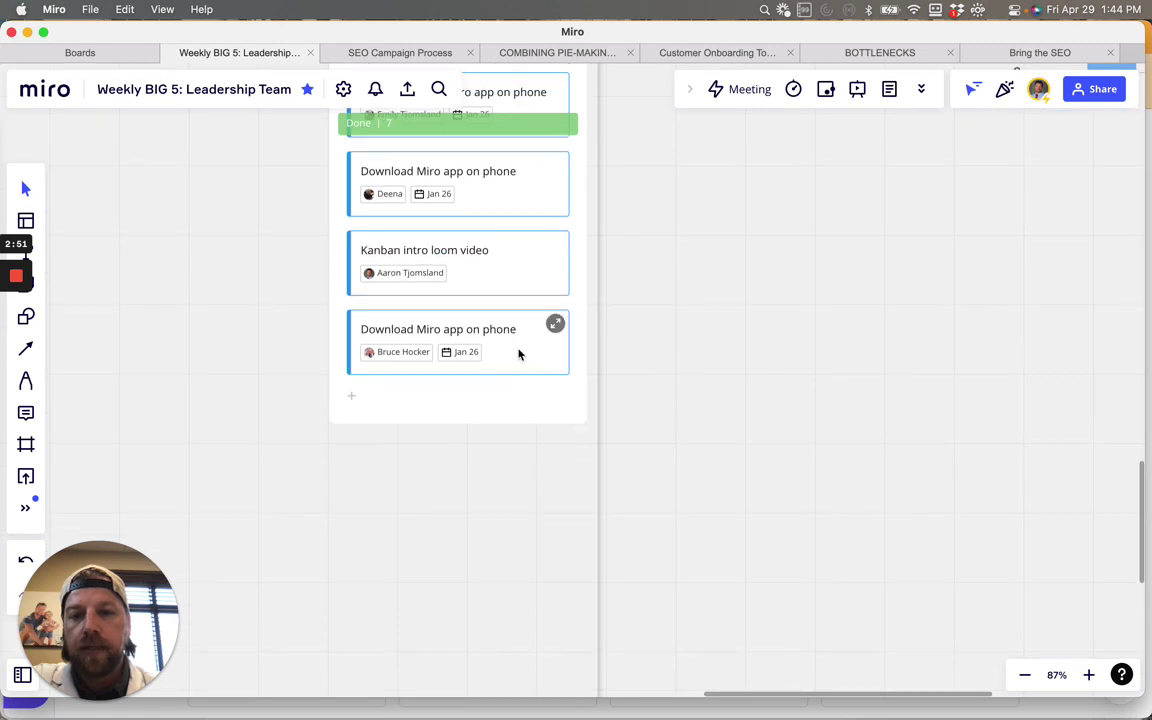
{"action": "left_click", "coordinate": [514, 357]}
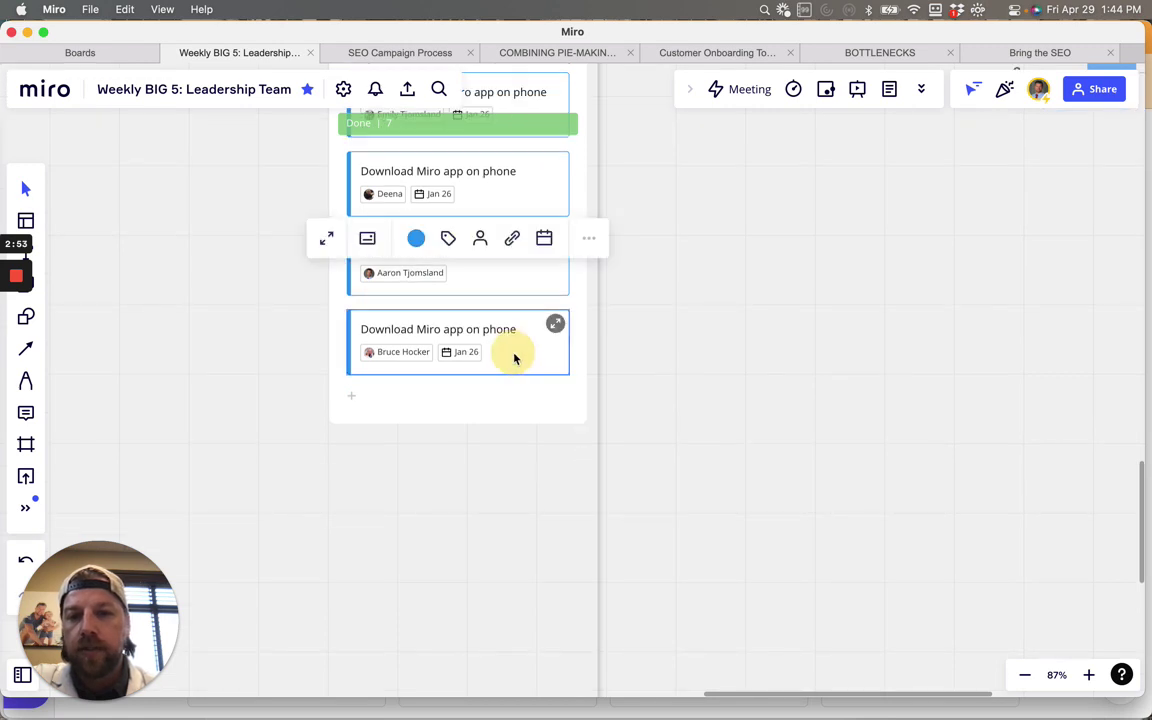
{"action": "scroll", "coordinate": [514, 358], "scroll_direction": "up", "scroll_amount": 2}
{"action": "scroll", "coordinate": [514, 358], "scroll_direction": "up", "scroll_amount": 20}
{"action": "scroll", "coordinate": [514, 358], "scroll_direction": "left", "scroll_amount": 1}
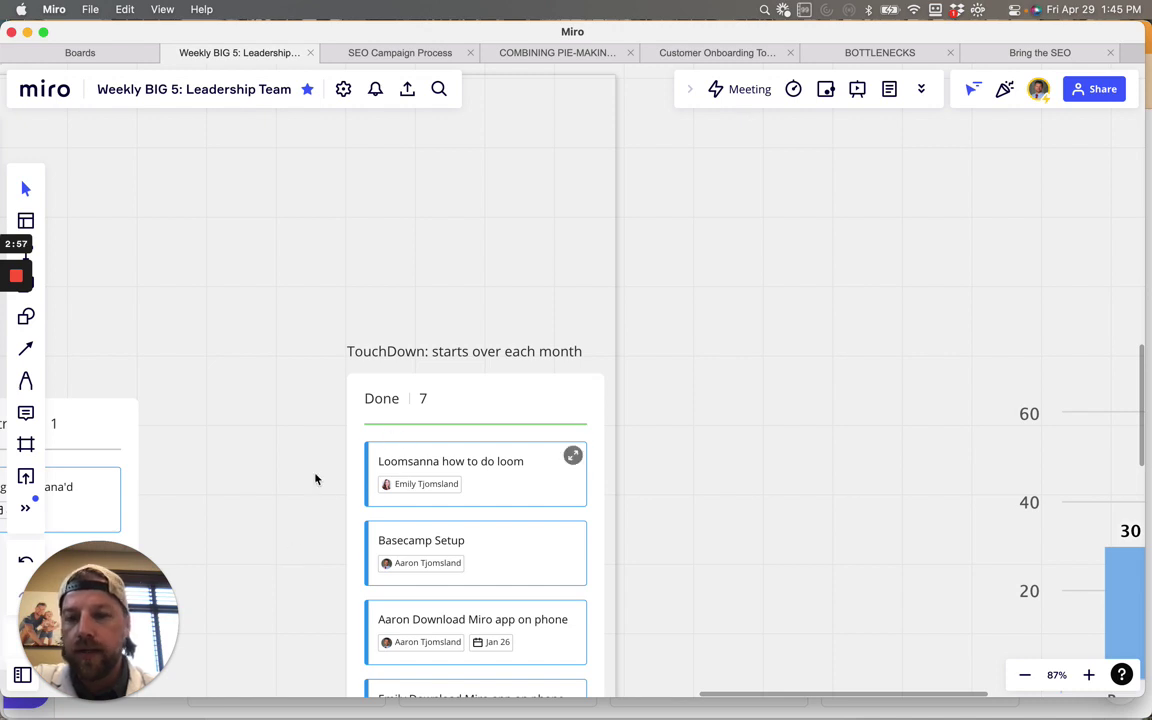
{"action": "scroll", "coordinate": [316, 478], "scroll_direction": "left", "scroll_amount": 8}
{"action": "scroll", "coordinate": [316, 478], "scroll_direction": "down", "scroll_amount": 3}
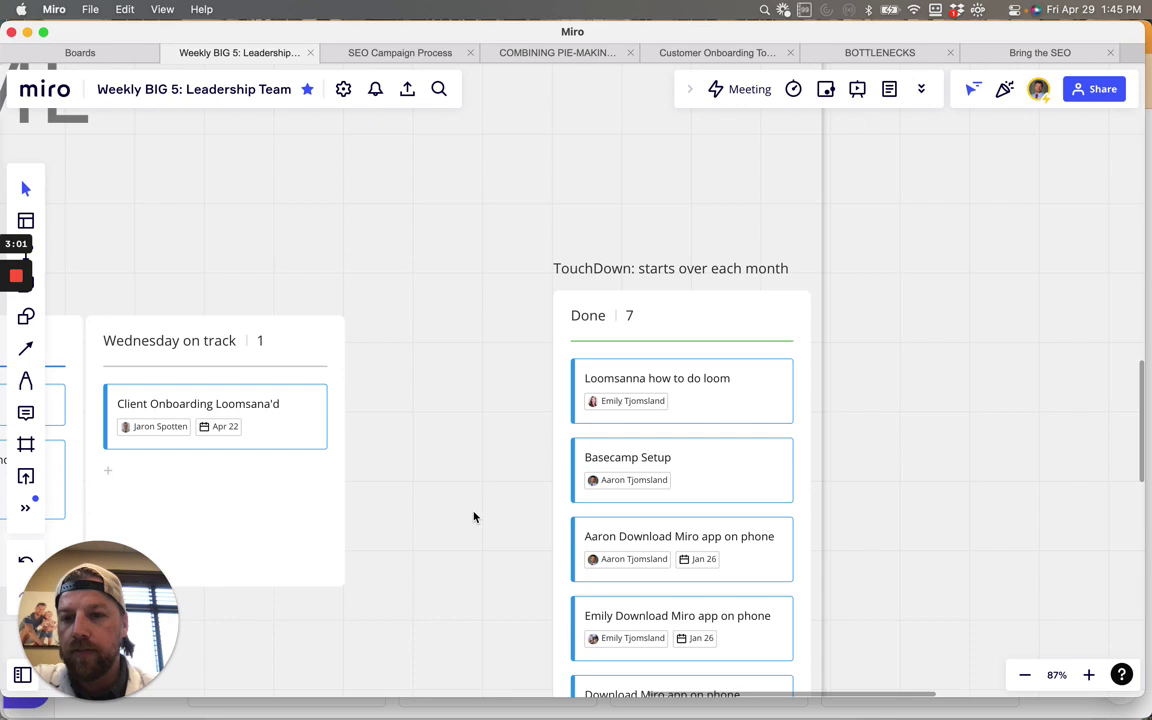
{"action": "scroll", "coordinate": [474, 517], "scroll_direction": "left", "scroll_amount": 10}
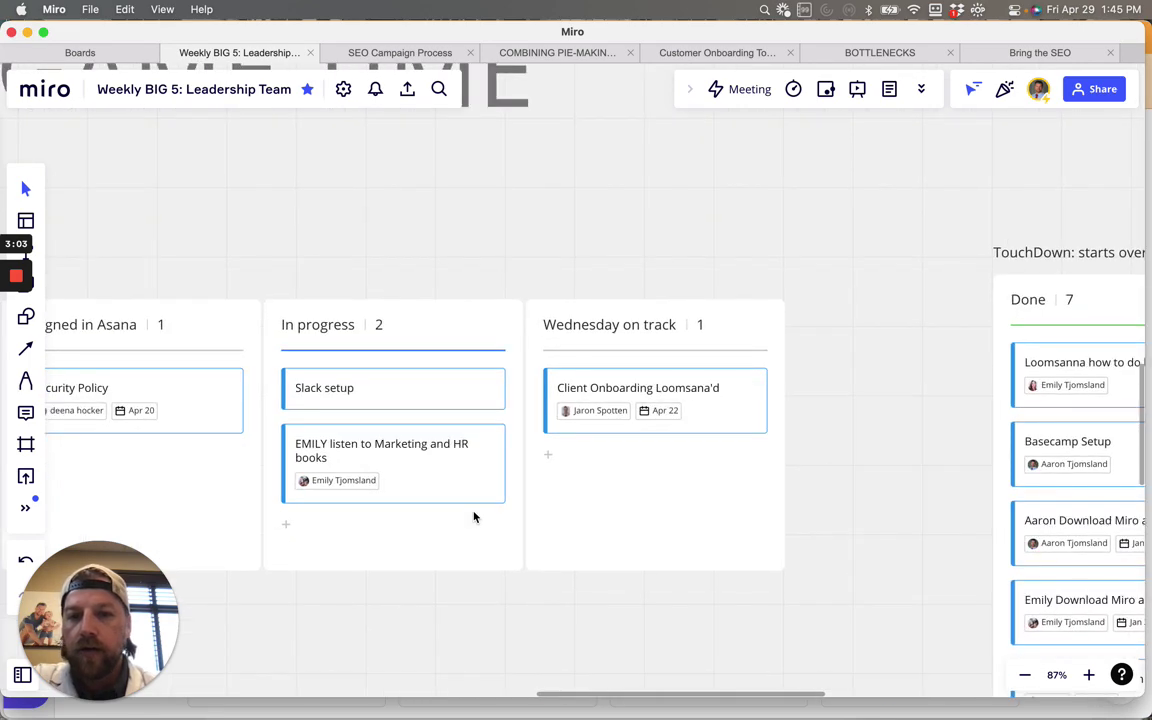
{"action": "scroll", "coordinate": [474, 517], "scroll_direction": "left", "scroll_amount": 5}
{"action": "scroll", "coordinate": [474, 517], "scroll_direction": "down", "scroll_amount": 2}
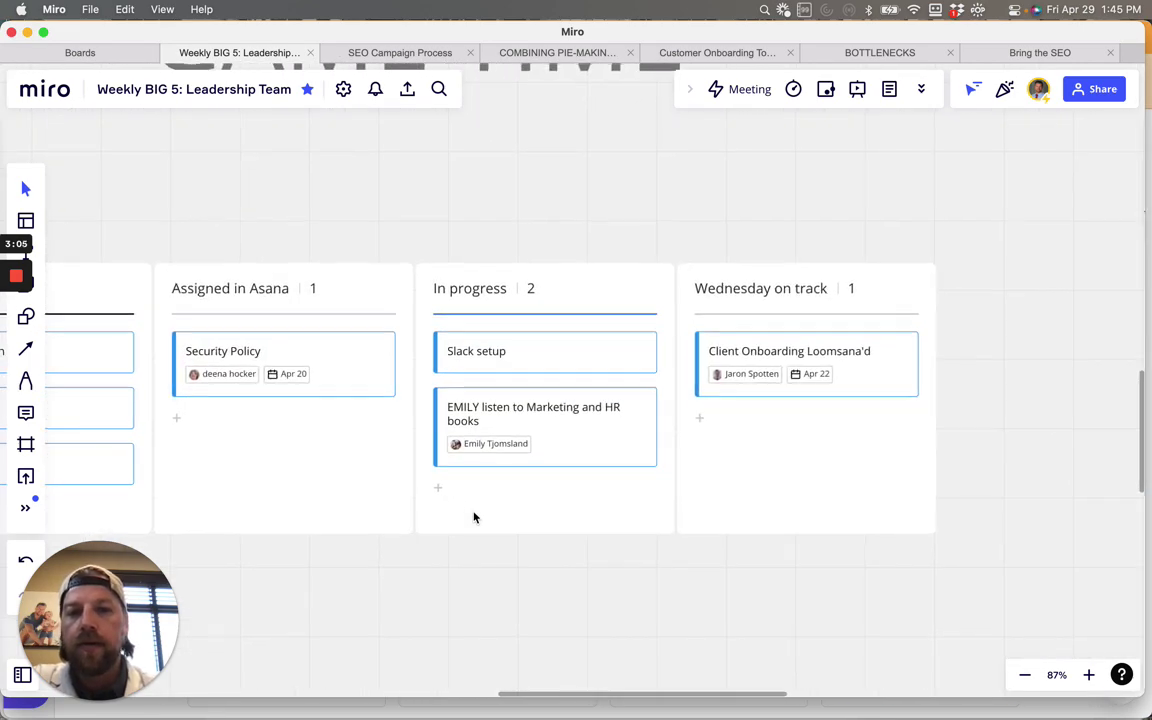
{"action": "scroll", "coordinate": [474, 517], "scroll_direction": "down", "scroll_amount": 5}
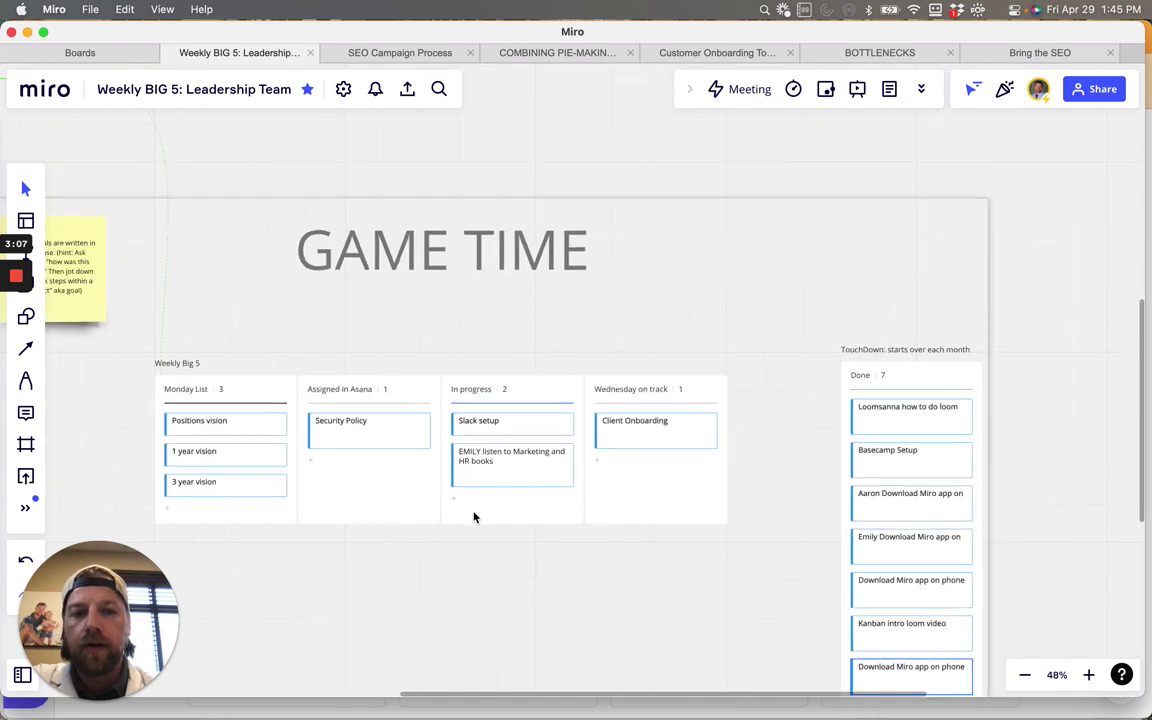
{"action": "left_click", "coordinate": [891, 419]}
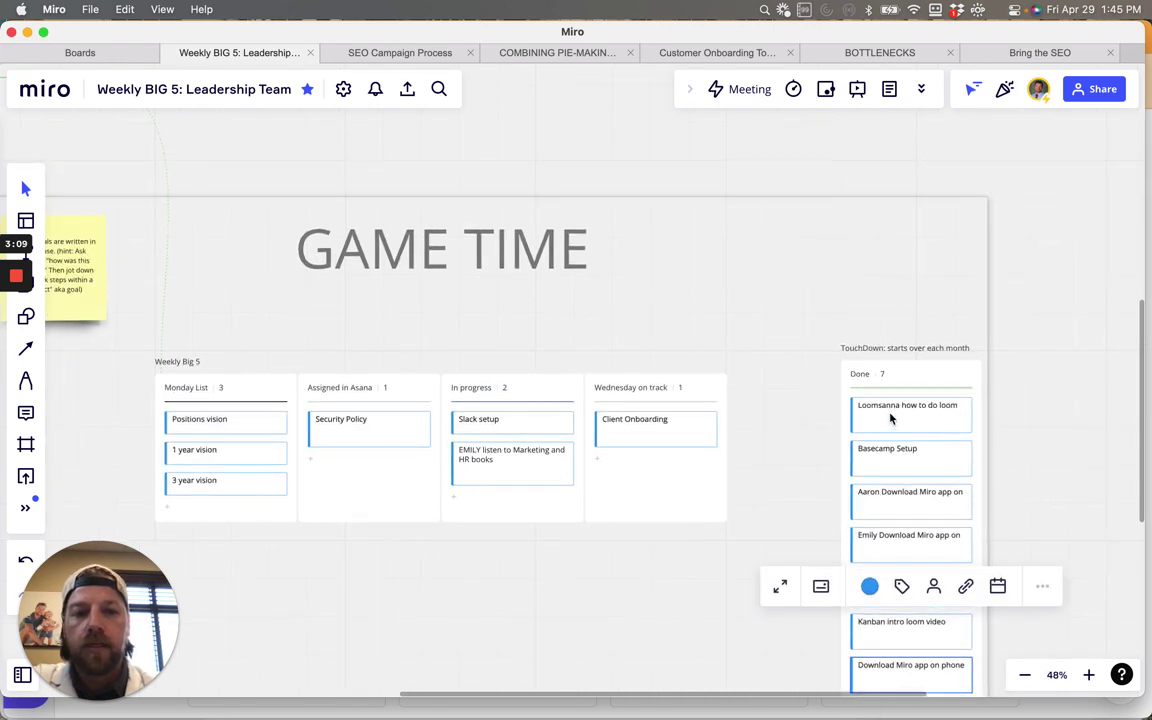
{"action": "scroll", "coordinate": [889, 410], "scroll_direction": "down", "scroll_amount": 3}
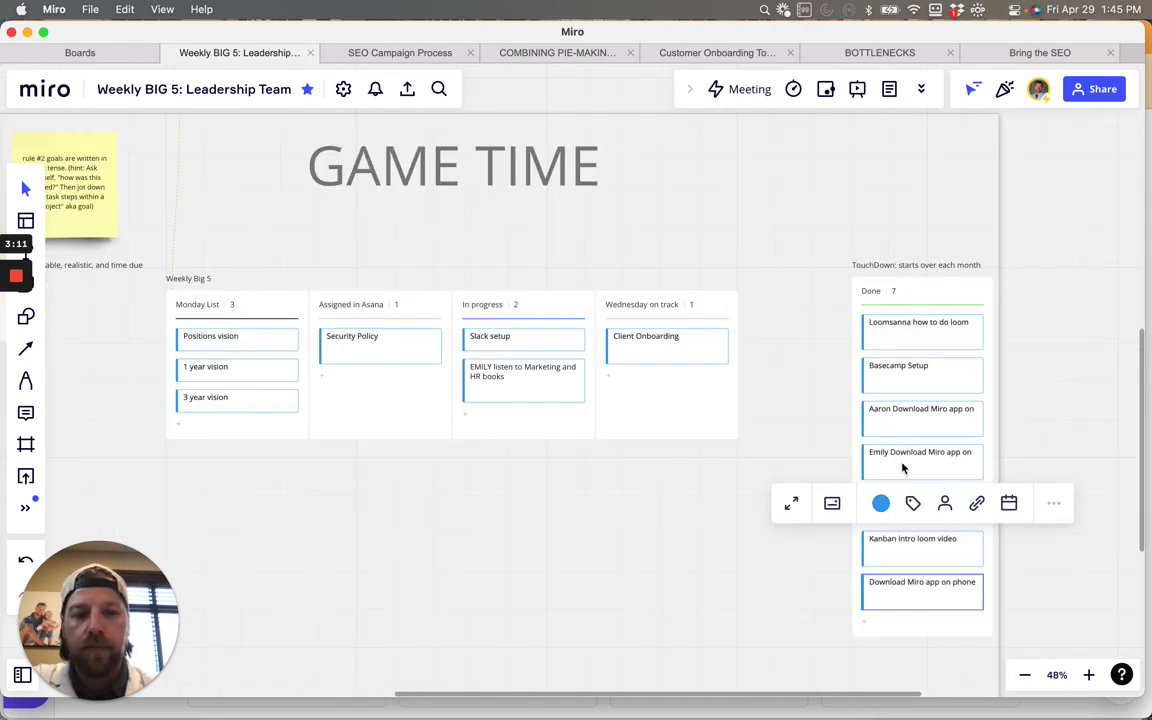
{"action": "scroll", "coordinate": [902, 468], "scroll_direction": "down", "scroll_amount": 3}
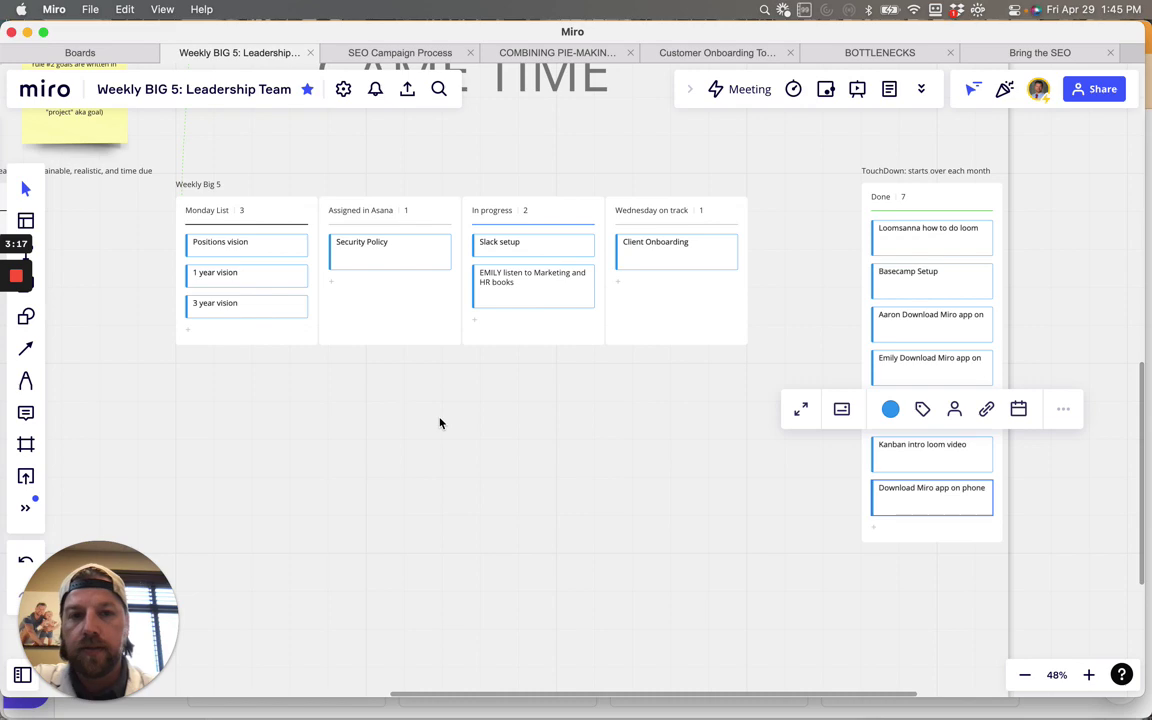
{"action": "scroll", "coordinate": [439, 423], "scroll_direction": "left", "scroll_amount": 5}
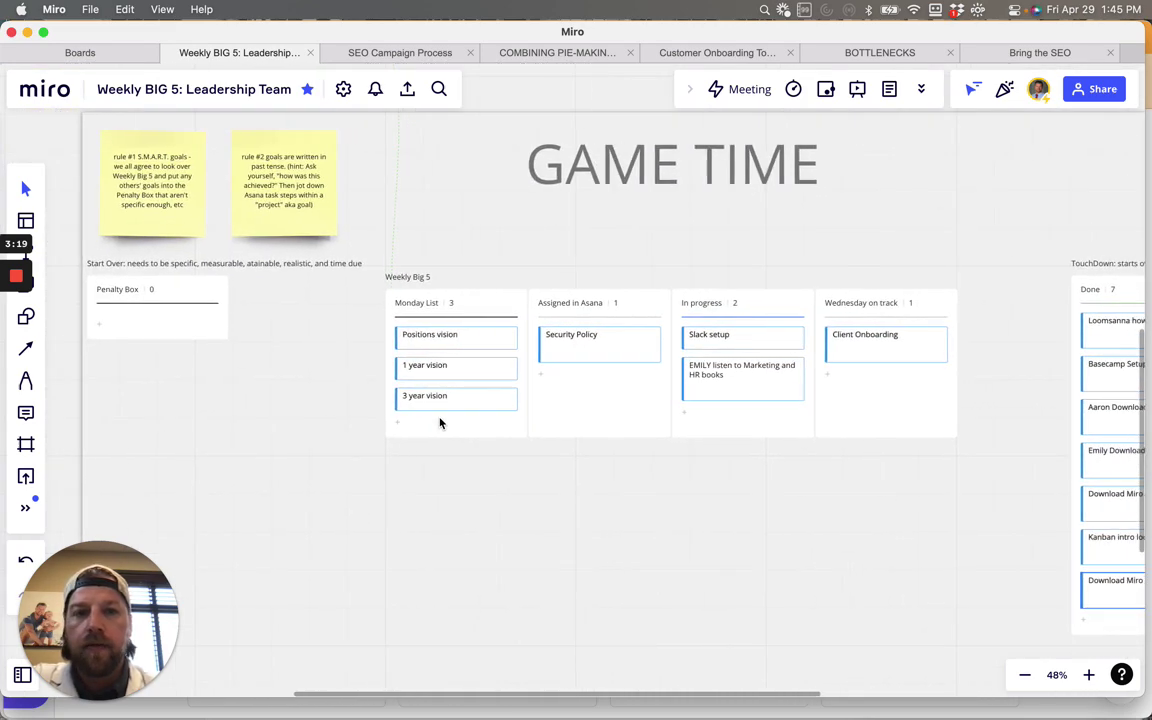
{"action": "scroll", "coordinate": [439, 423], "scroll_direction": "right", "scroll_amount": 3}
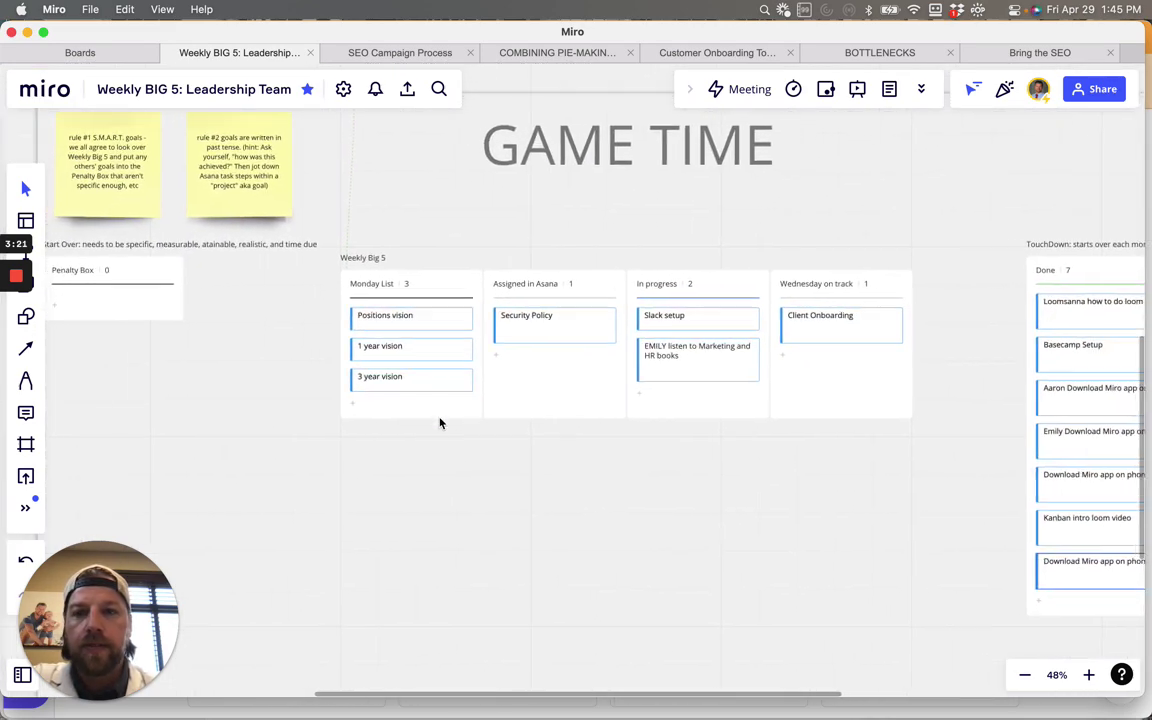
{"action": "scroll", "coordinate": [439, 423], "scroll_direction": "left", "scroll_amount": 2}
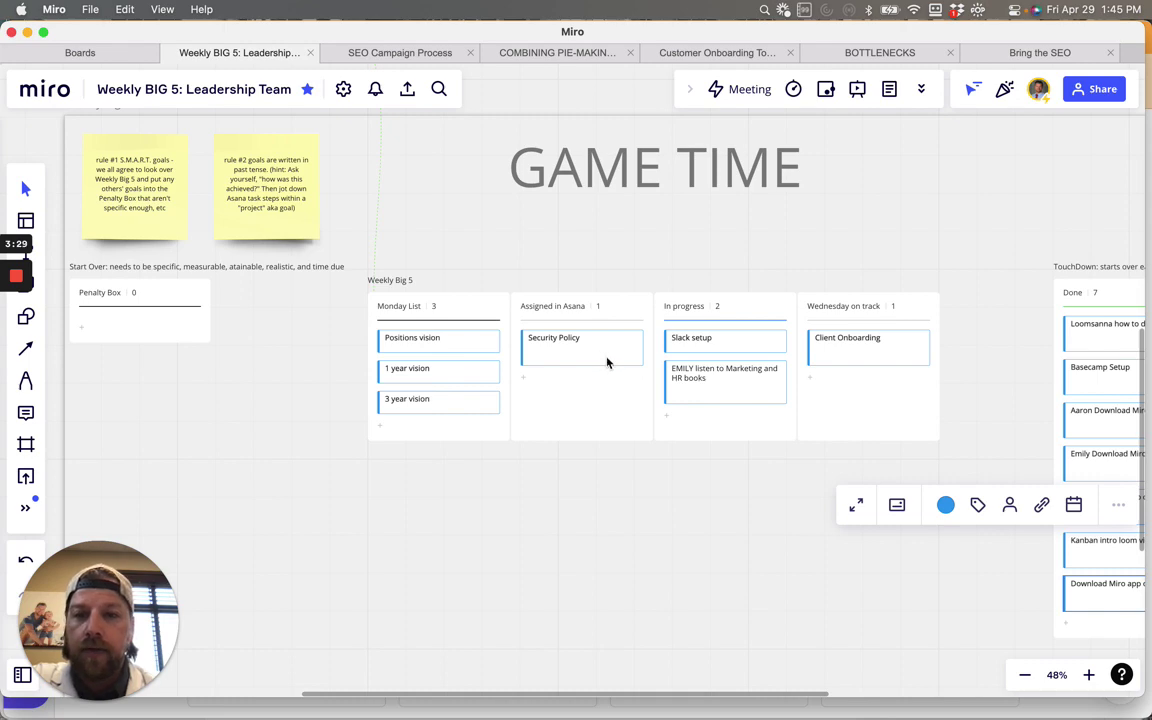
{"action": "scroll", "coordinate": [607, 363], "scroll_direction": "down", "scroll_amount": 2}
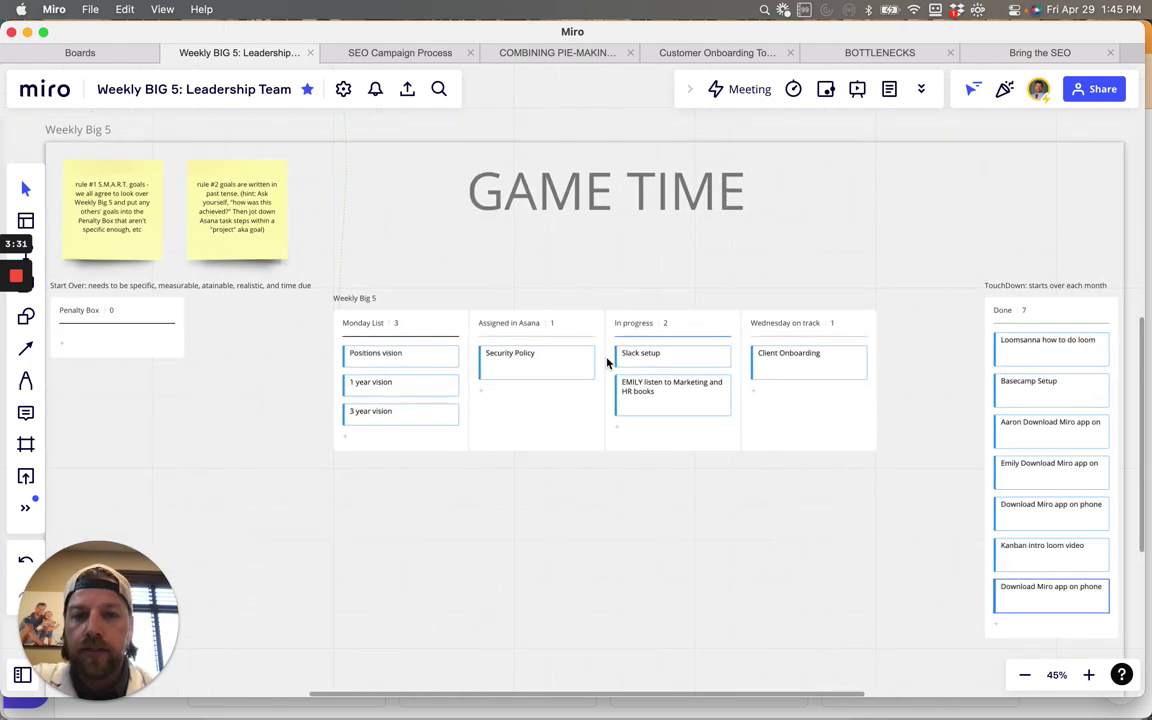
{"action": "scroll", "coordinate": [607, 363], "scroll_direction": "left", "scroll_amount": 2}
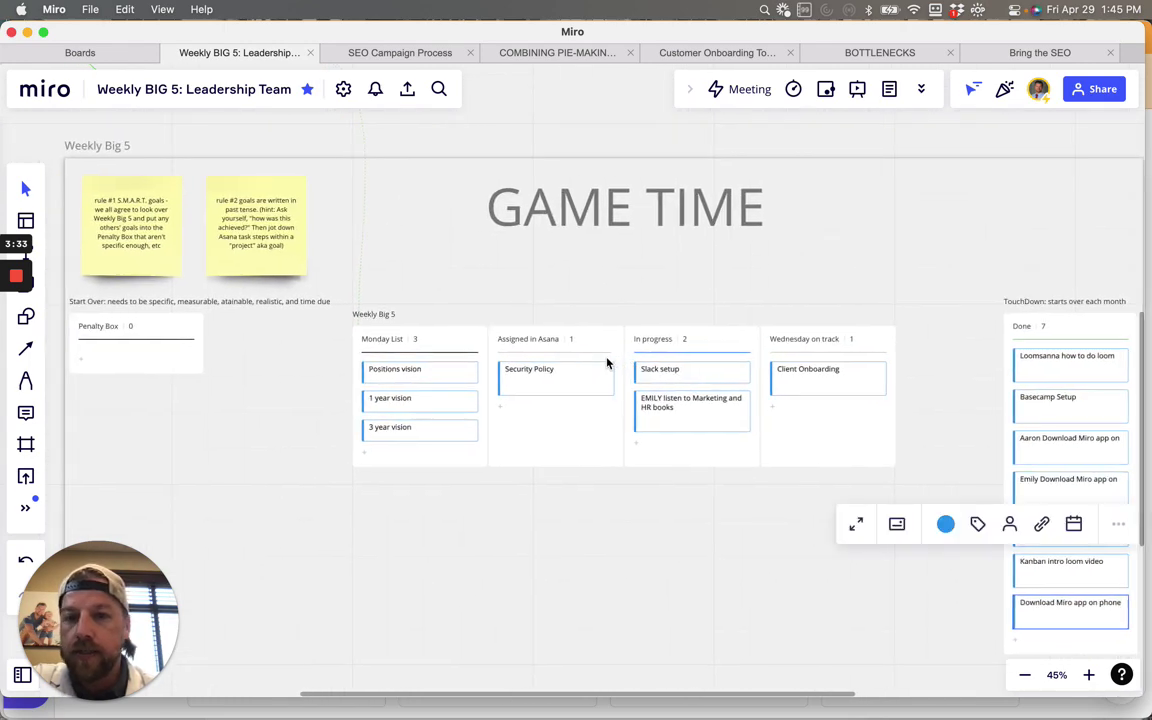
{"action": "left_click", "coordinate": [449, 432]}
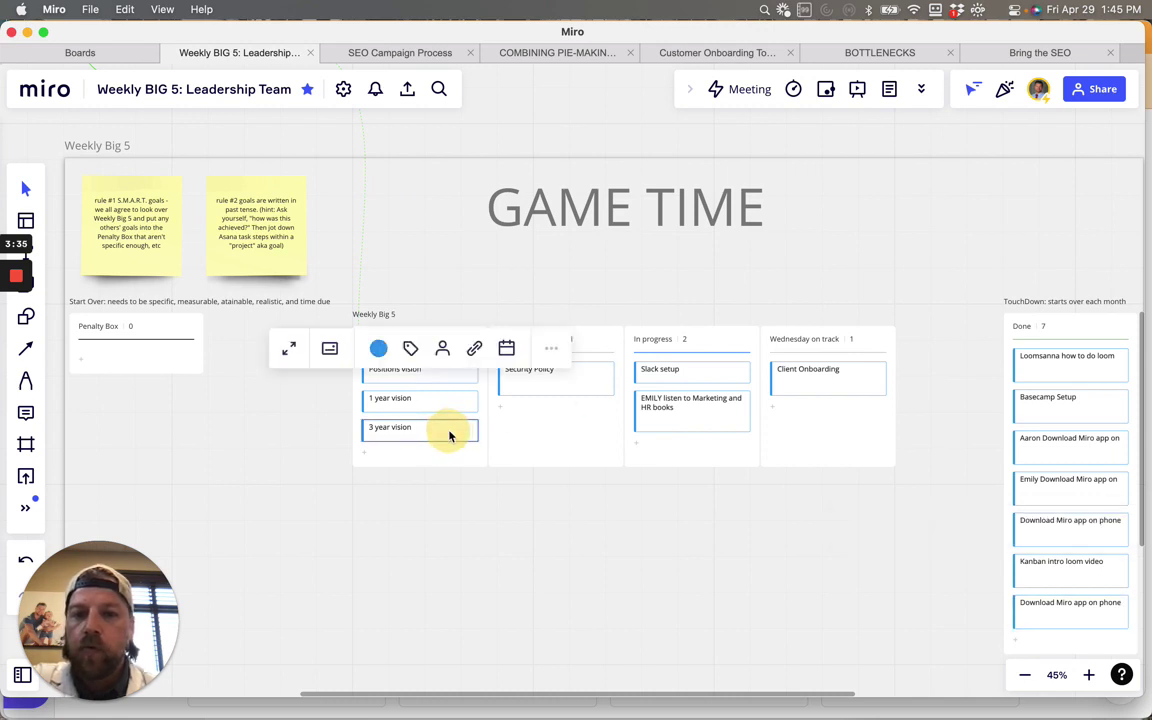
{"action": "left_click", "coordinate": [531, 386]}
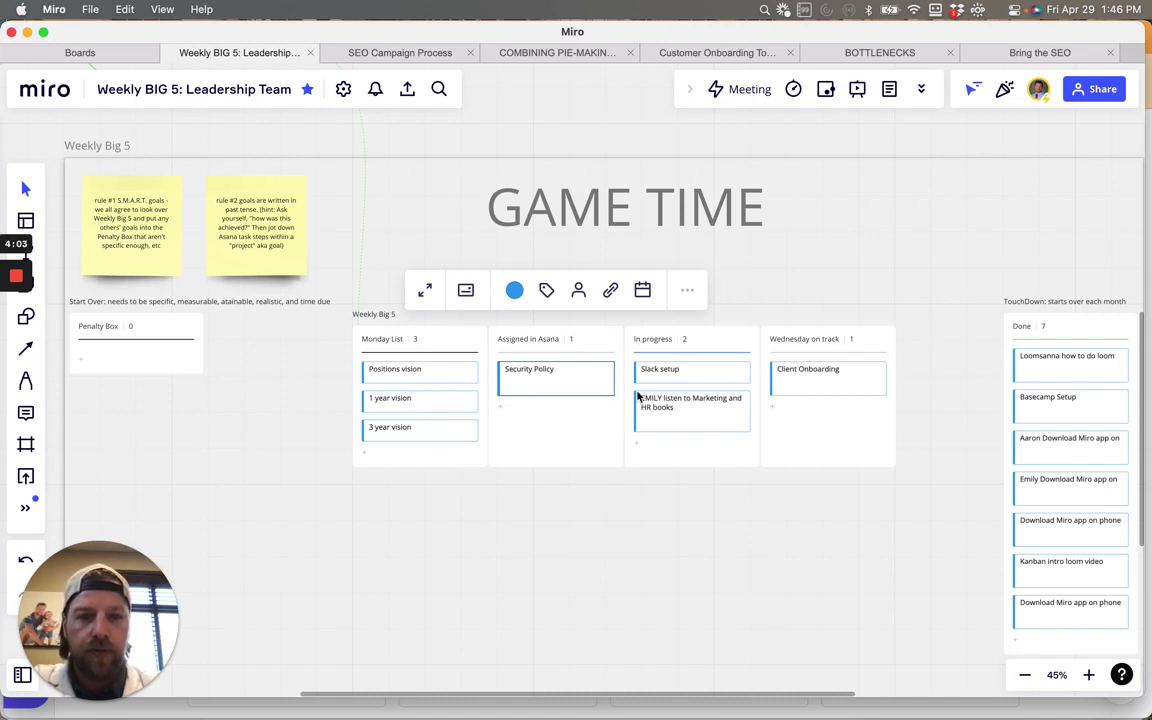
{"action": "left_click", "coordinate": [693, 379]}
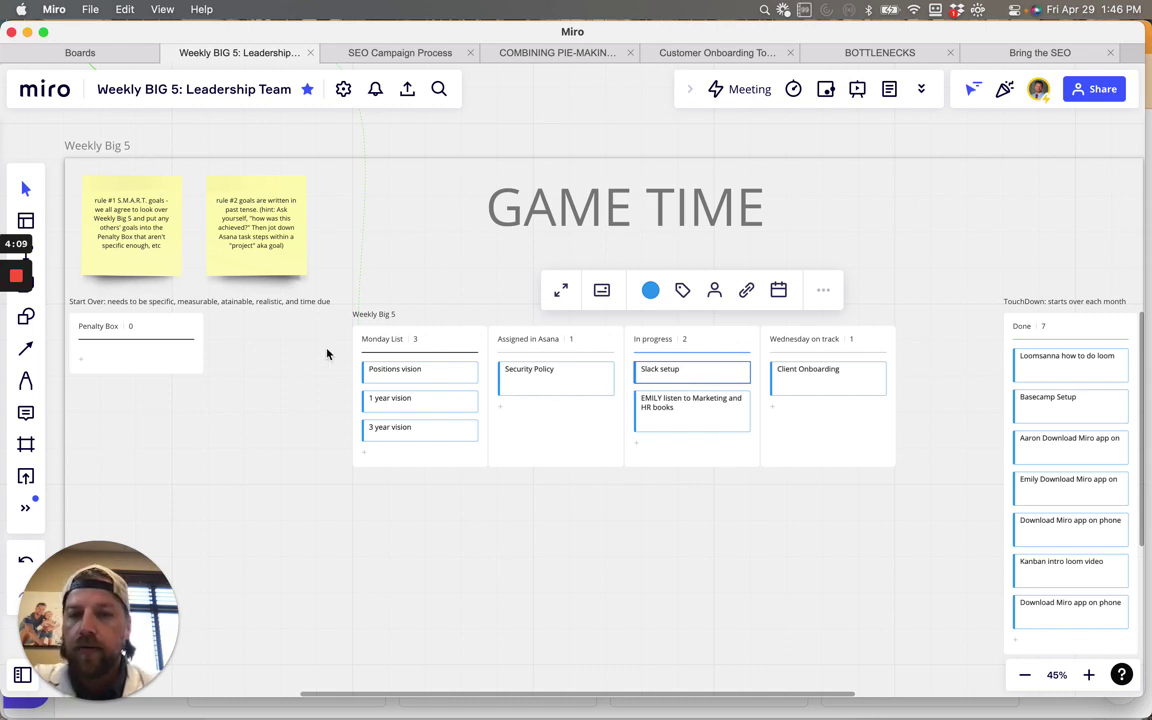
{"action": "scroll", "coordinate": [937, 514], "scroll_direction": "right", "scroll_amount": 3}
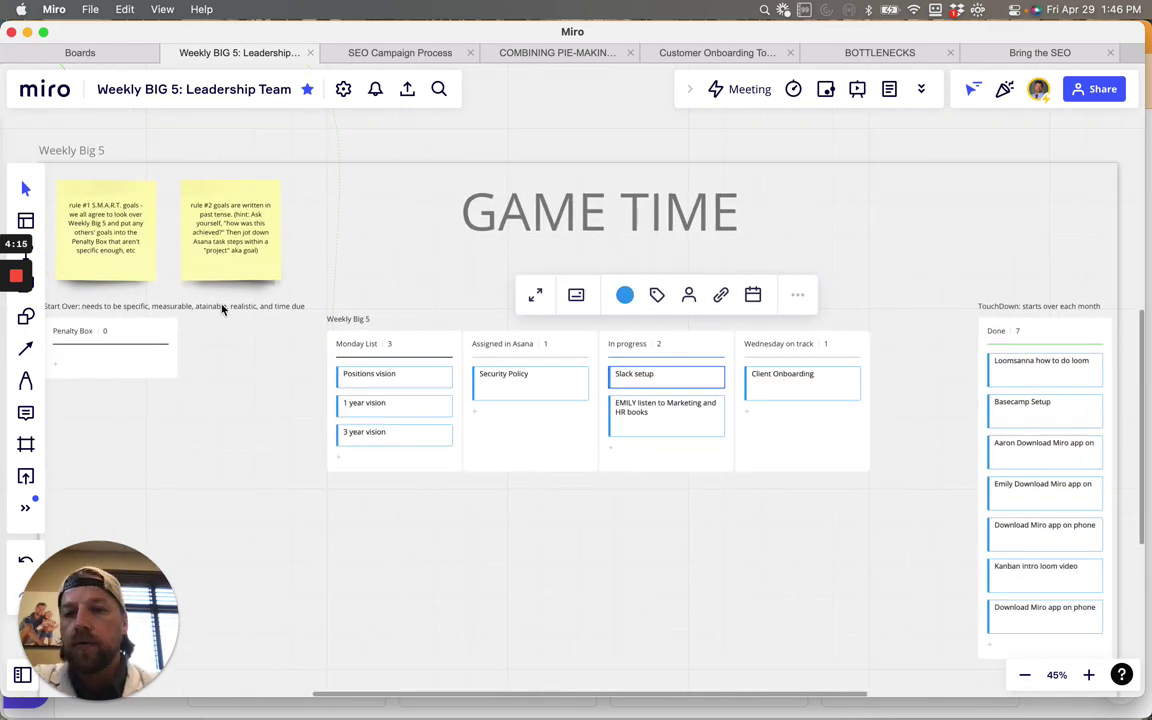
{"action": "scroll", "coordinate": [196, 236], "scroll_direction": "up", "scroll_amount": 5}
{"action": "scroll", "coordinate": [196, 236], "scroll_direction": "up", "scroll_amount": 5}
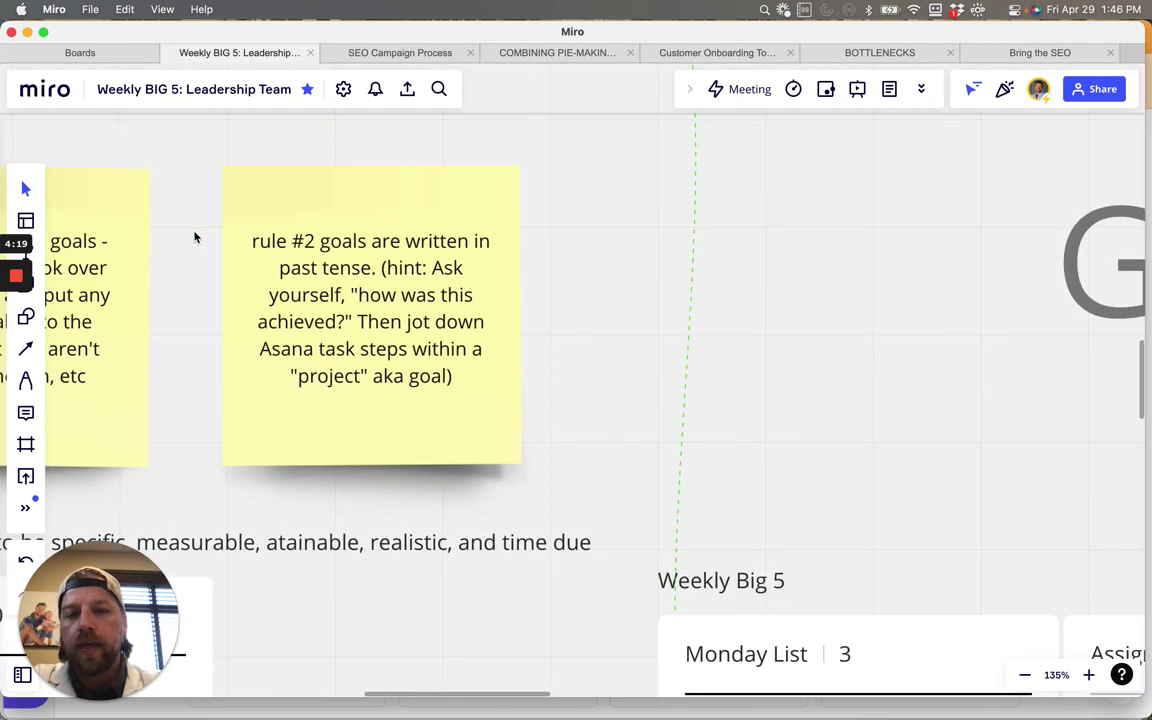
{"action": "scroll", "coordinate": [358, 332], "scroll_direction": "up", "scroll_amount": 5}
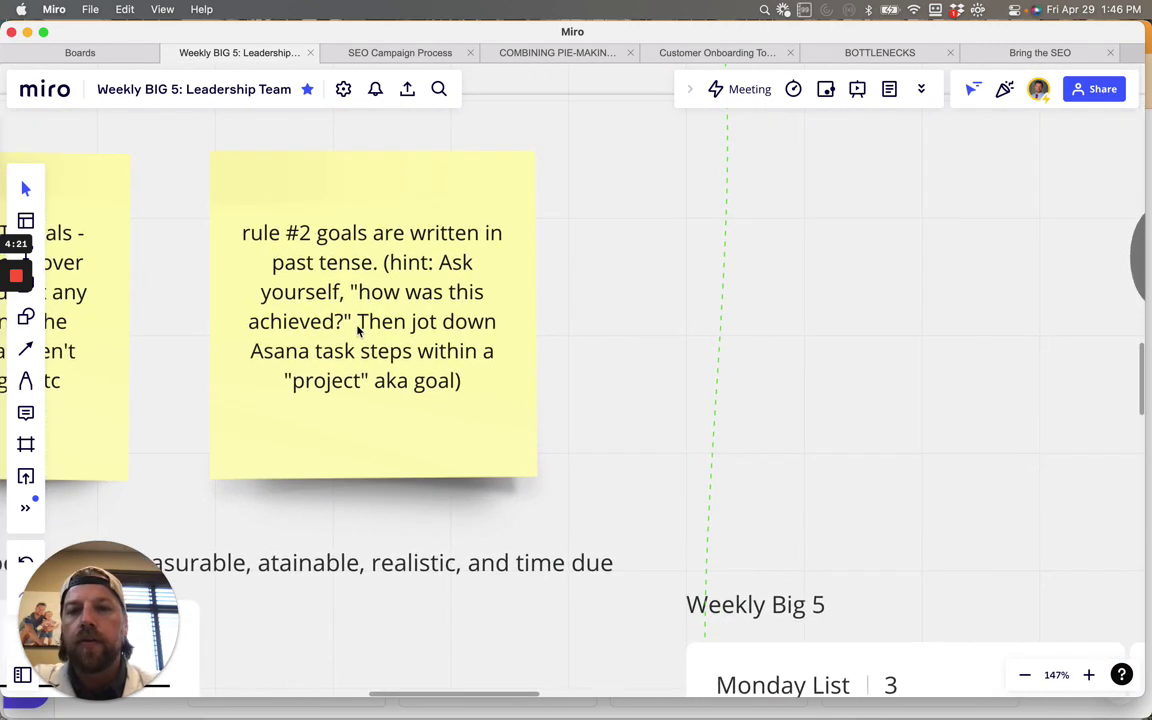
{"action": "scroll", "coordinate": [358, 332], "scroll_direction": "left", "scroll_amount": 2}
{"action": "scroll", "coordinate": [358, 332], "scroll_direction": "up", "scroll_amount": 1}
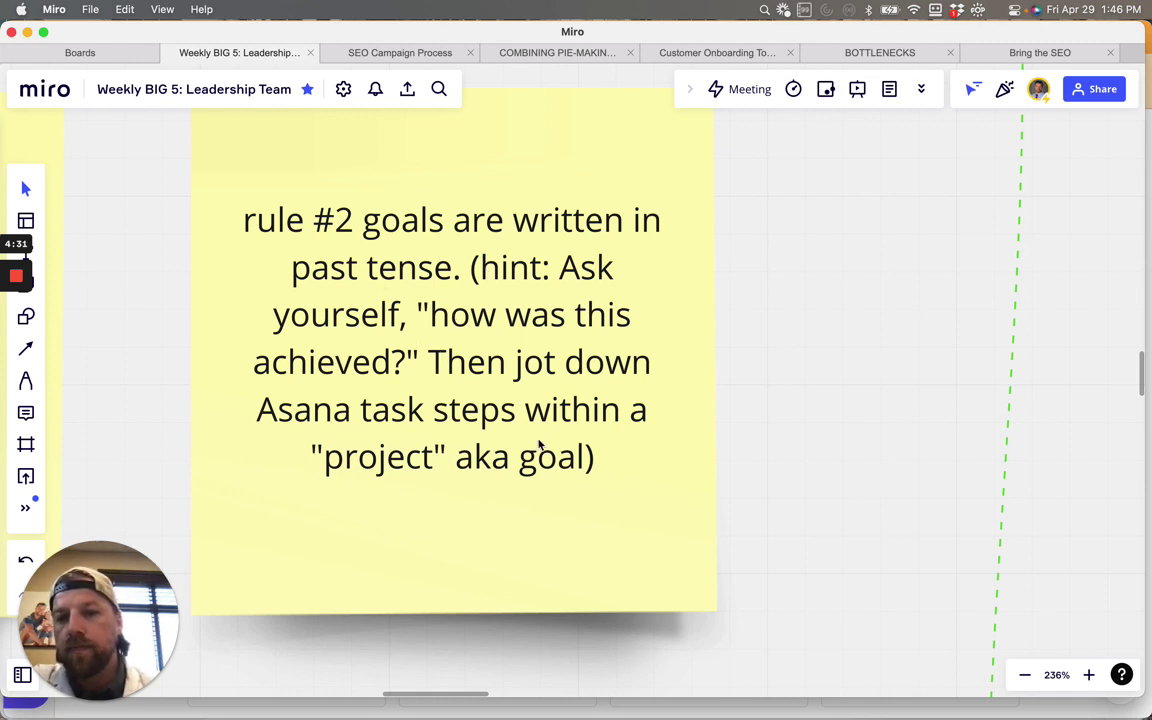
{"action": "scroll", "coordinate": [540, 445], "scroll_direction": "down", "scroll_amount": 2}
{"action": "scroll", "coordinate": [540, 445], "scroll_direction": "up", "scroll_amount": 3}
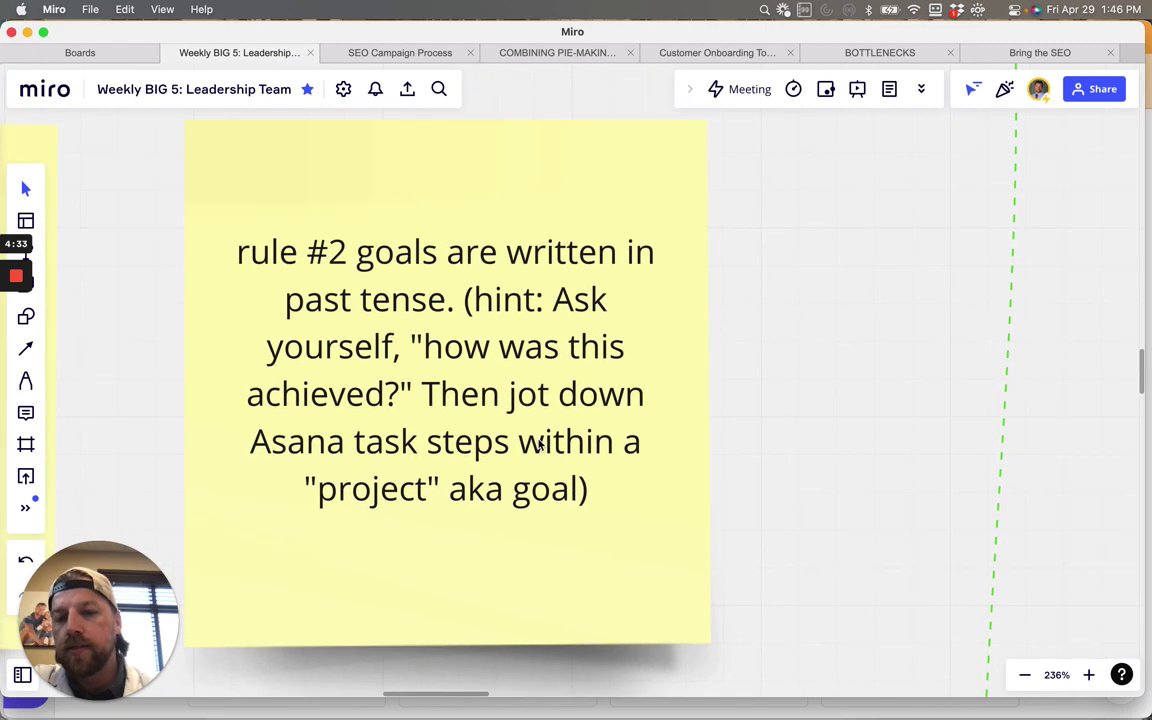
{"action": "scroll", "coordinate": [540, 445], "scroll_direction": "down", "scroll_amount": 3}
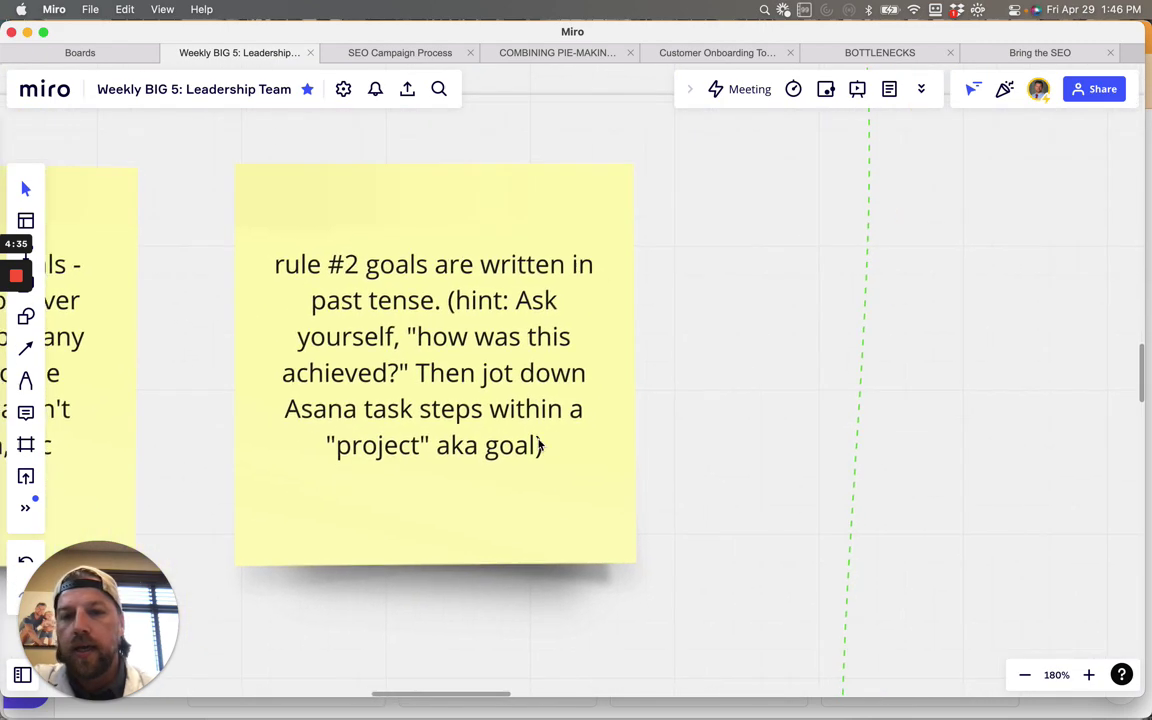
{"action": "scroll", "coordinate": [538, 445], "scroll_direction": "down", "scroll_amount": 5}
{"action": "scroll", "coordinate": [538, 445], "scroll_direction": "right", "scroll_amount": 5}
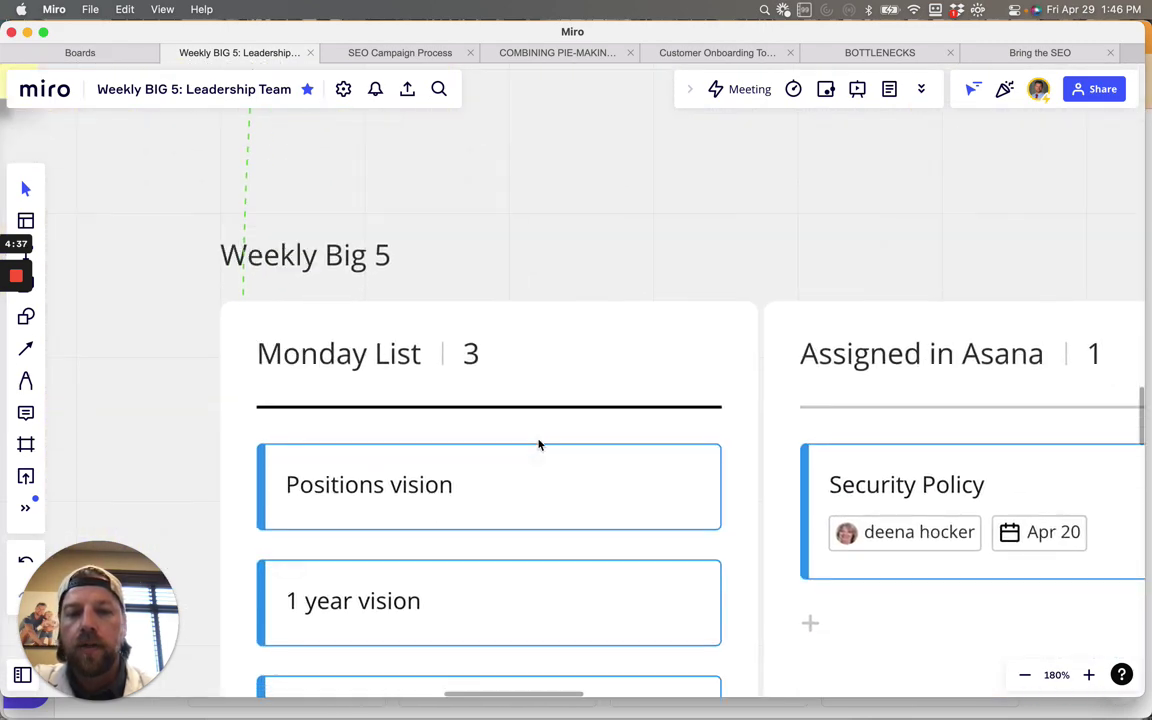
{"action": "scroll", "coordinate": [538, 445], "scroll_direction": "down", "scroll_amount": 1}
{"action": "scroll", "coordinate": [538, 445], "scroll_direction": "down", "scroll_amount": 6}
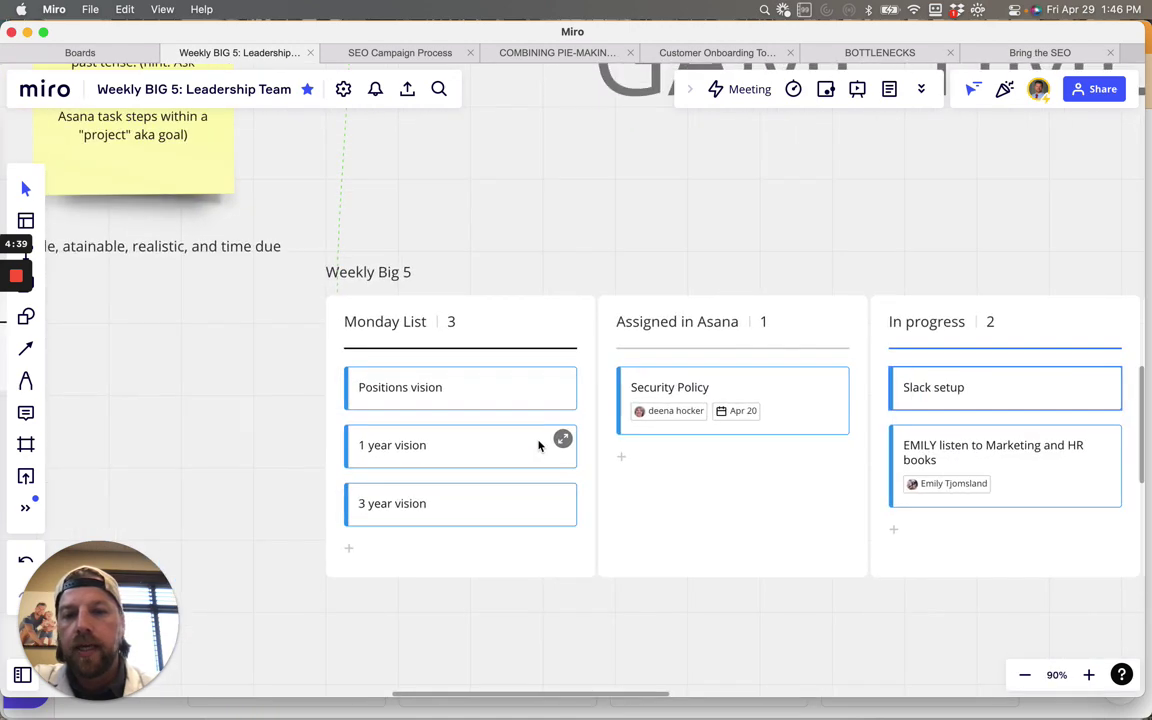
{"action": "scroll", "coordinate": [538, 445], "scroll_direction": "up", "scroll_amount": 5}
{"action": "scroll", "coordinate": [538, 445], "scroll_direction": "left", "scroll_amount": 5}
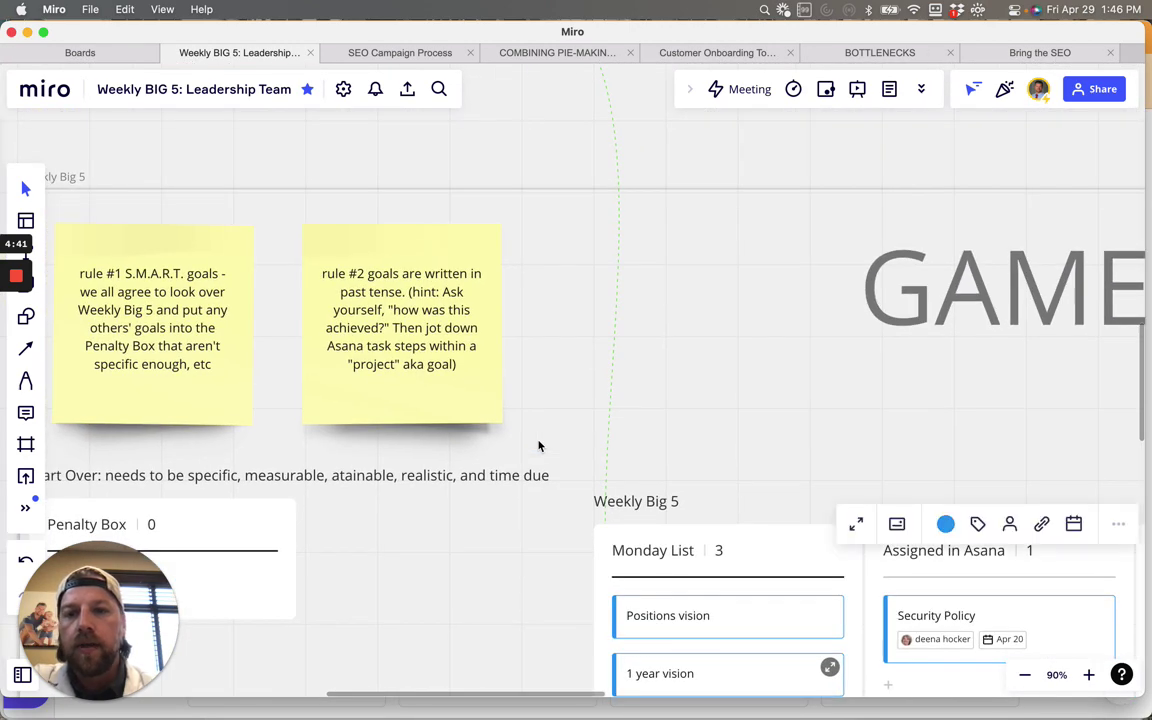
{"action": "left_click", "coordinate": [407, 331]}
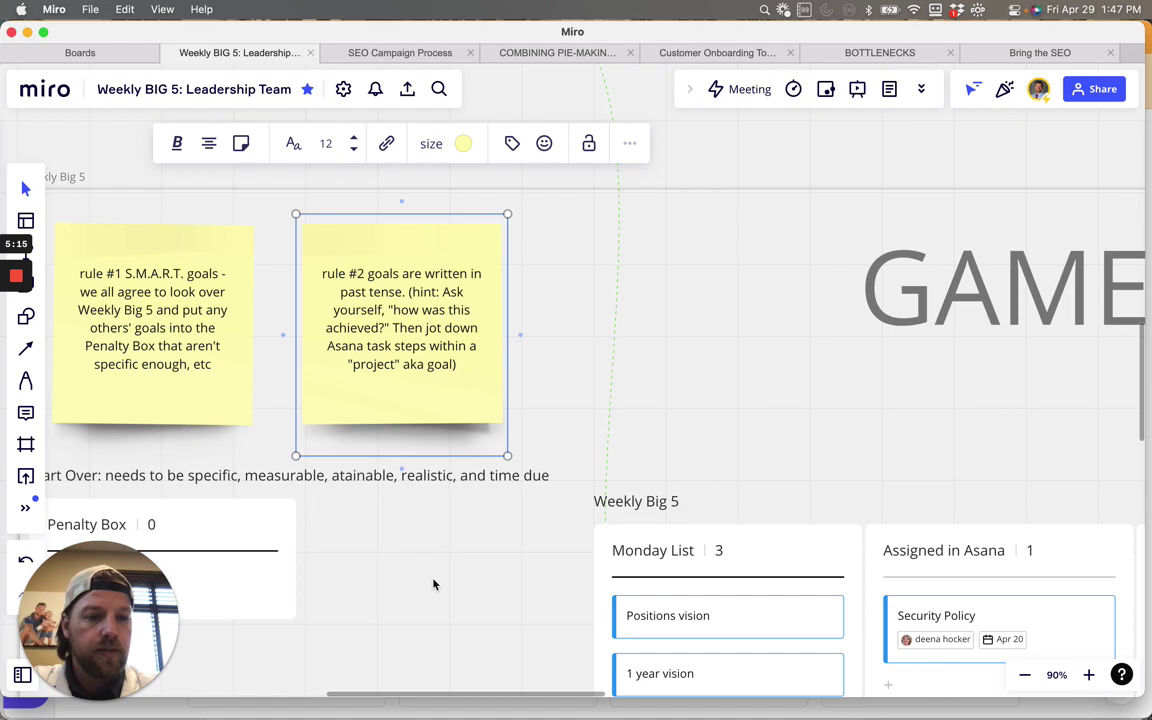
{"action": "scroll", "coordinate": [433, 584], "scroll_direction": "down", "scroll_amount": 3}
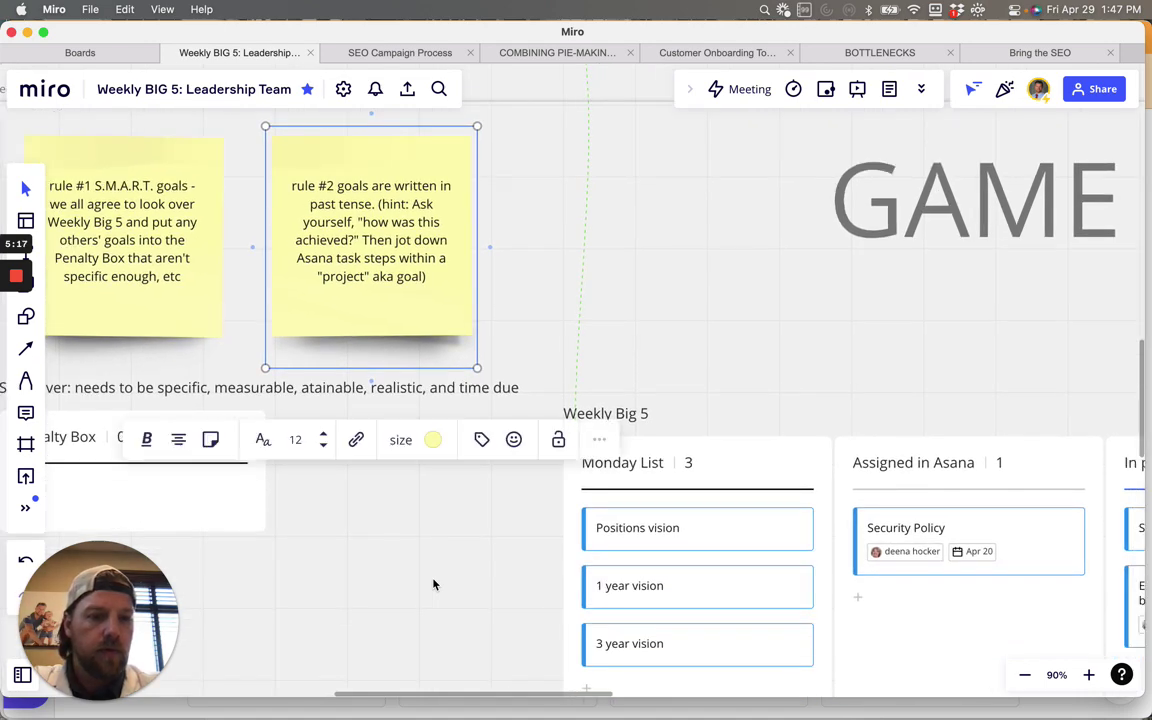
{"action": "scroll", "coordinate": [433, 584], "scroll_direction": "down", "scroll_amount": 1}
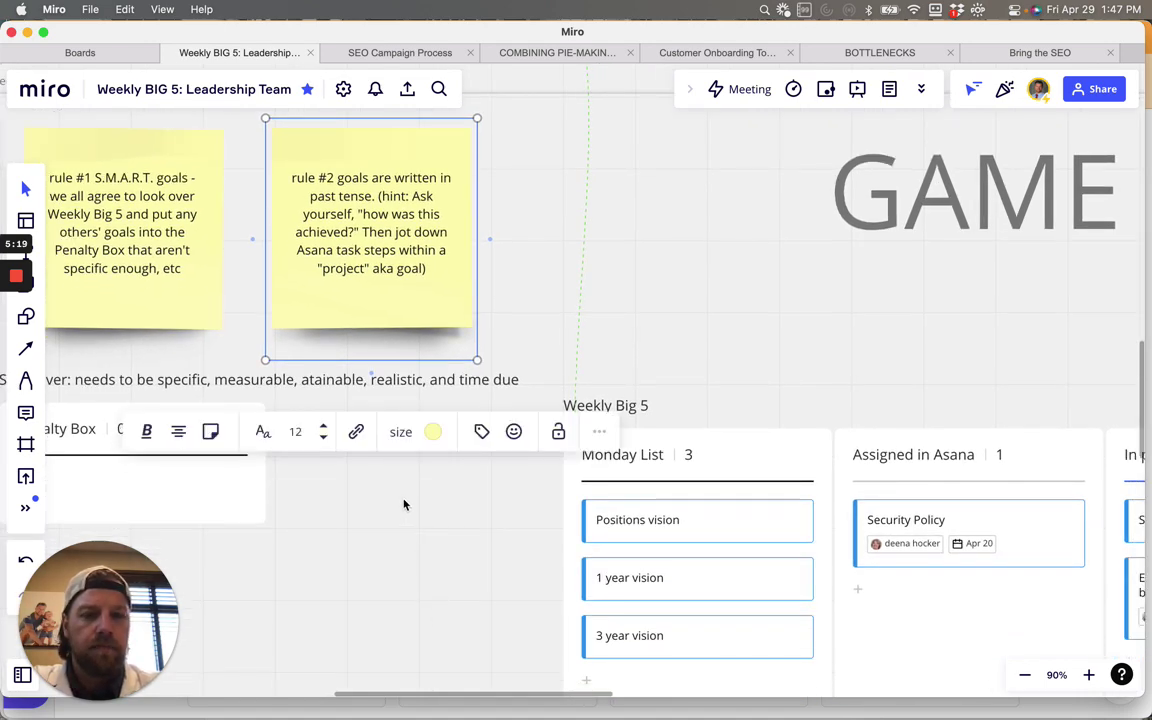
{"action": "scroll", "coordinate": [404, 505], "scroll_direction": "left", "scroll_amount": 3}
{"action": "scroll", "coordinate": [404, 505], "scroll_direction": "up", "scroll_amount": 2}
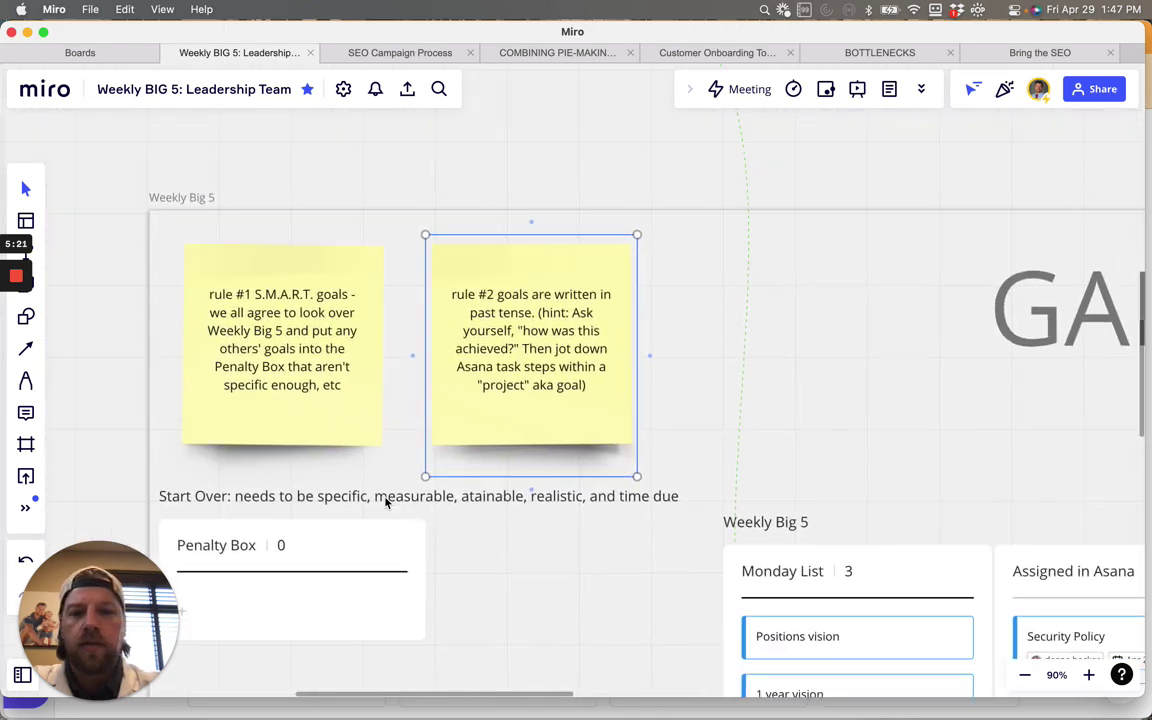
{"action": "scroll", "coordinate": [386, 502], "scroll_direction": "left", "scroll_amount": 1}
{"action": "scroll", "coordinate": [386, 501], "scroll_direction": "left", "scroll_amount": 3}
{"action": "scroll", "coordinate": [386, 501], "scroll_direction": "down", "scroll_amount": 2}
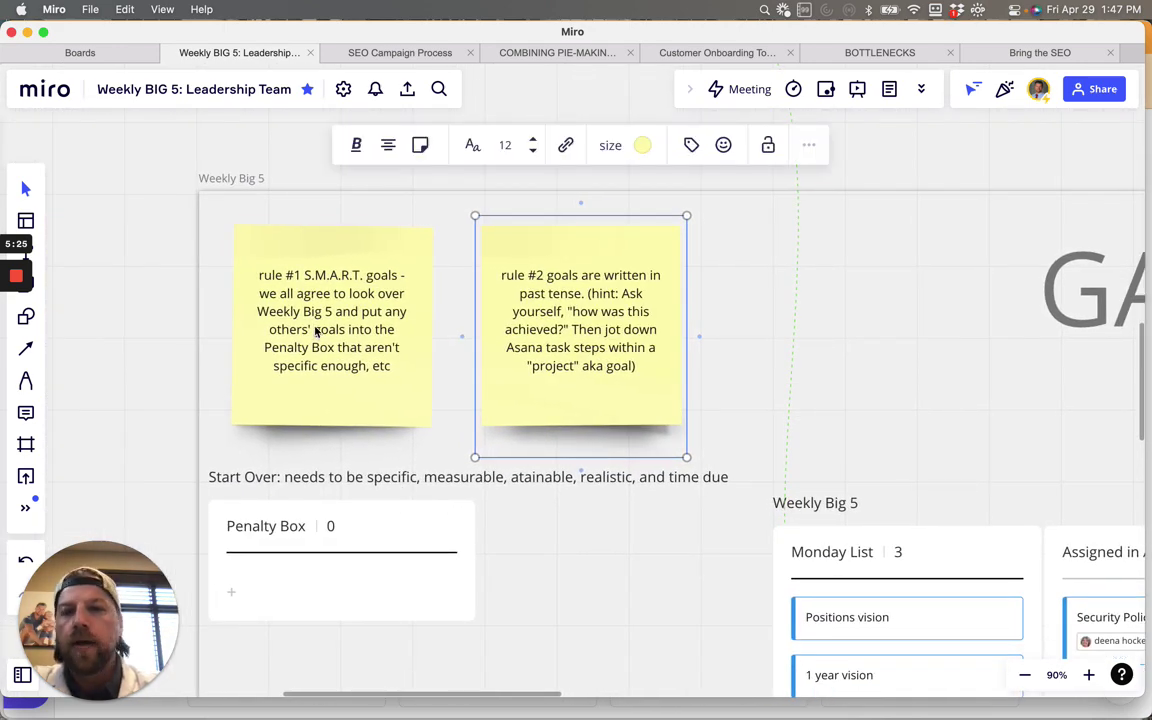
{"action": "scroll", "coordinate": [315, 333], "scroll_direction": "up", "scroll_amount": 6}
{"action": "scroll", "coordinate": [315, 333], "scroll_direction": "down", "scroll_amount": 3}
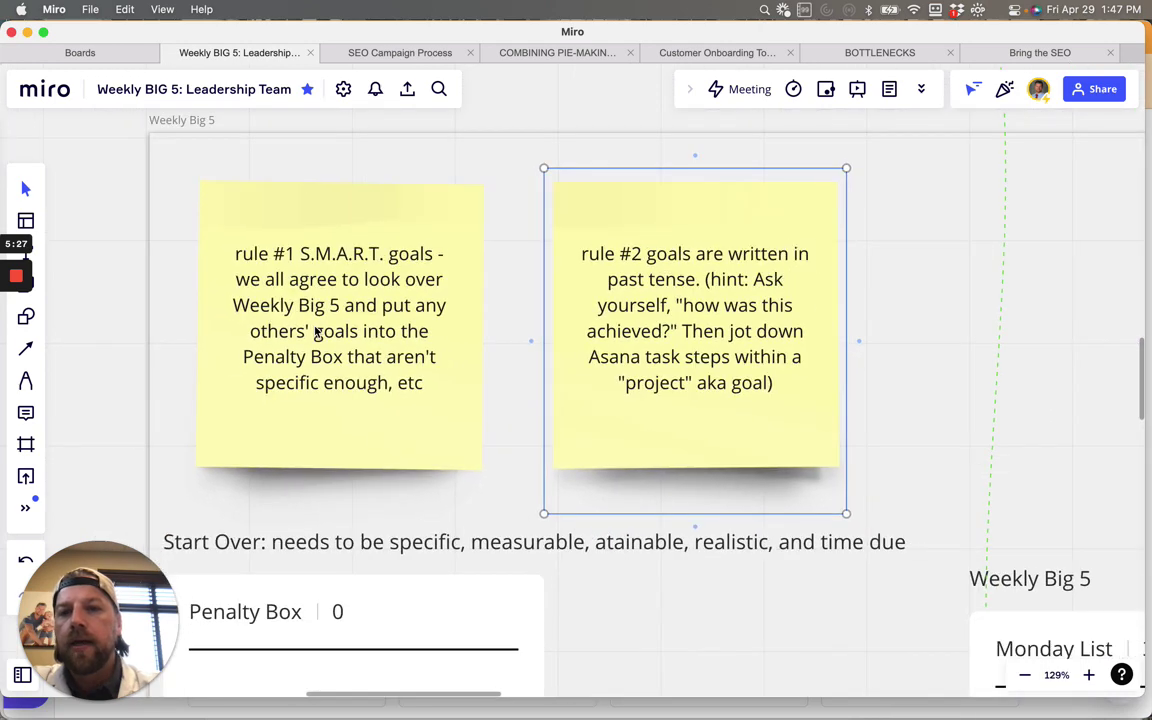
{"action": "scroll", "coordinate": [378, 278], "scroll_direction": "down", "scroll_amount": 2}
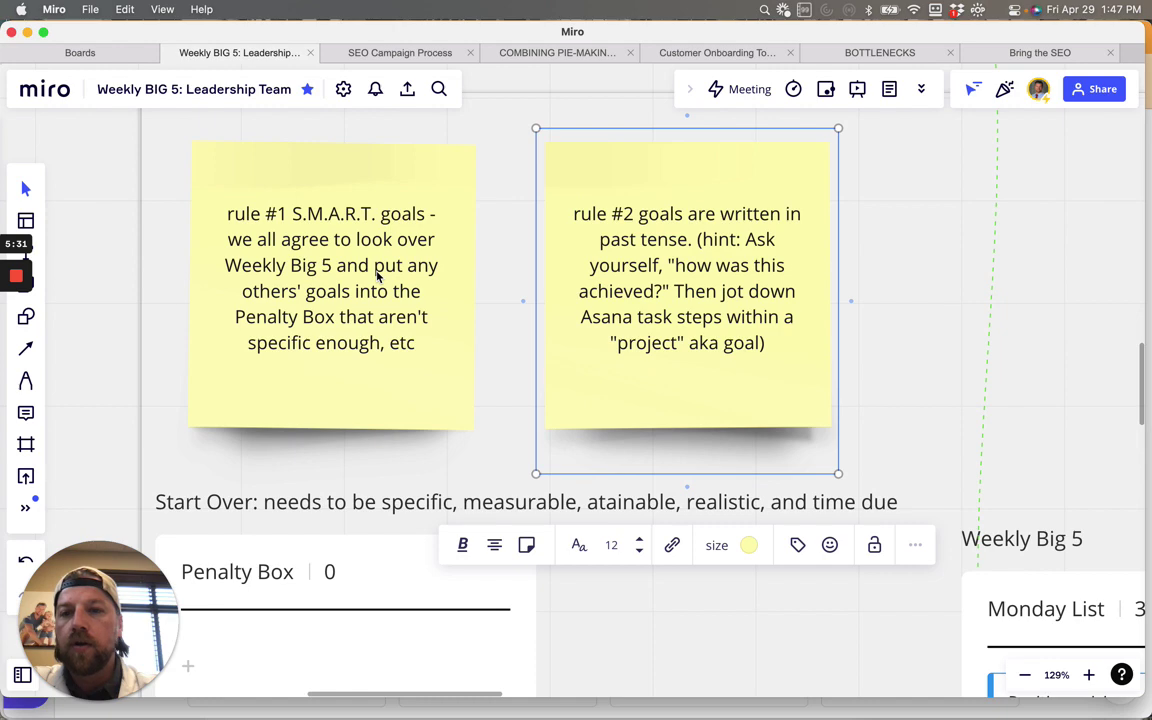
{"action": "scroll", "coordinate": [315, 278], "scroll_direction": "right", "scroll_amount": 10}
{"action": "scroll", "coordinate": [315, 278], "scroll_direction": "down", "scroll_amount": 4}
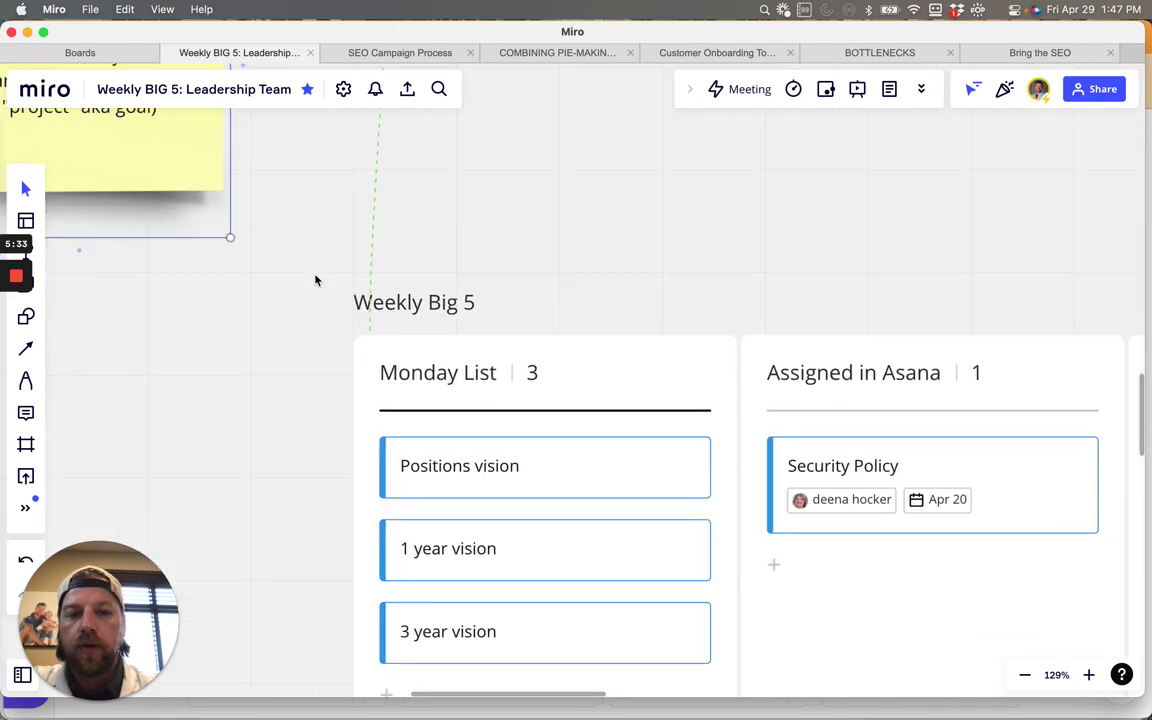
{"action": "scroll", "coordinate": [315, 280], "scroll_direction": "right", "scroll_amount": 6}
{"action": "scroll", "coordinate": [315, 280], "scroll_direction": "down", "scroll_amount": 4}
{"action": "scroll", "coordinate": [303, 291], "scroll_direction": "down", "scroll_amount": 3}
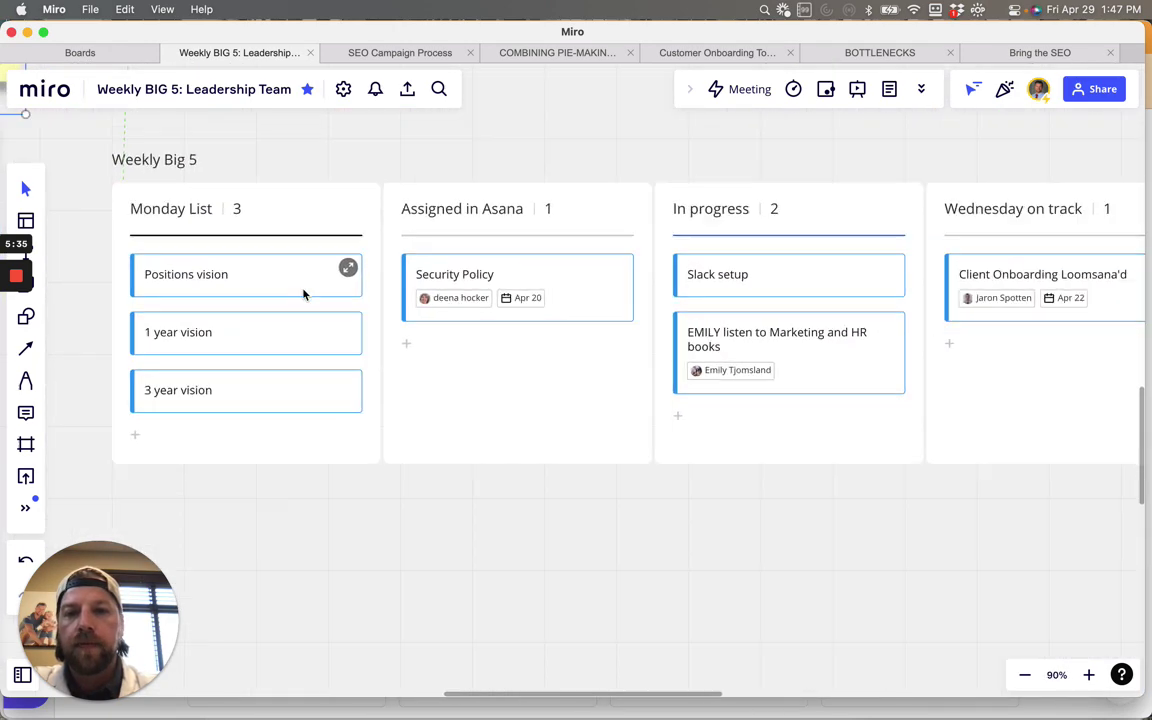
{"action": "scroll", "coordinate": [303, 291], "scroll_direction": "down", "scroll_amount": 2}
{"action": "scroll", "coordinate": [303, 291], "scroll_direction": "left", "scroll_amount": 10}
{"action": "scroll", "coordinate": [303, 291], "scroll_direction": "up", "scroll_amount": 5}
{"action": "scroll", "coordinate": [303, 291], "scroll_direction": "down", "scroll_amount": 1}
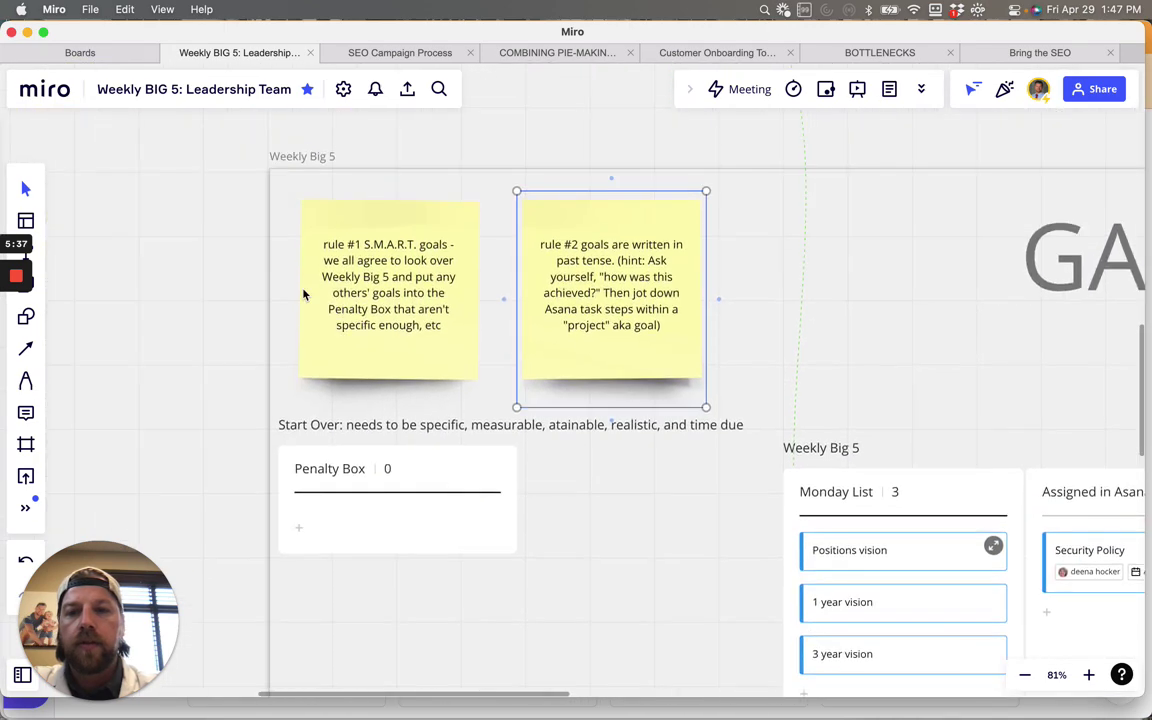
{"action": "scroll", "coordinate": [304, 293], "scroll_direction": "left", "scroll_amount": 2}
{"action": "scroll", "coordinate": [304, 293], "scroll_direction": "up", "scroll_amount": 1}
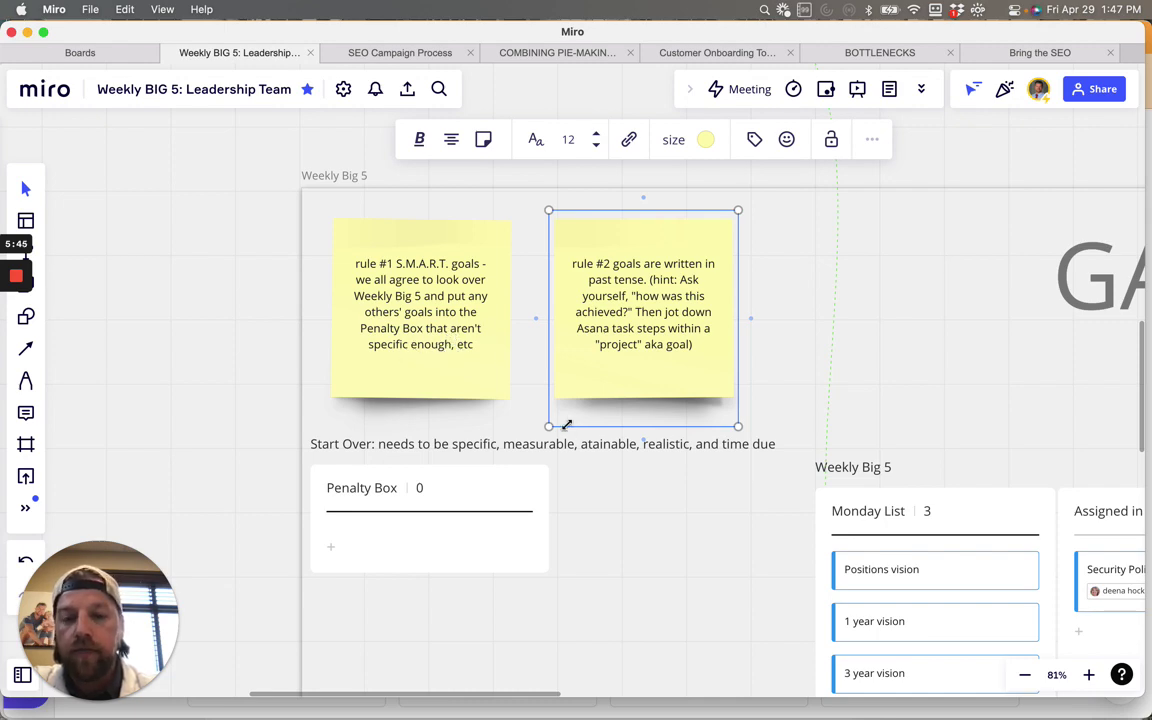
{"action": "scroll", "coordinate": [626, 577], "scroll_direction": "right", "scroll_amount": 10}
{"action": "scroll", "coordinate": [626, 577], "scroll_direction": "down", "scroll_amount": 5}
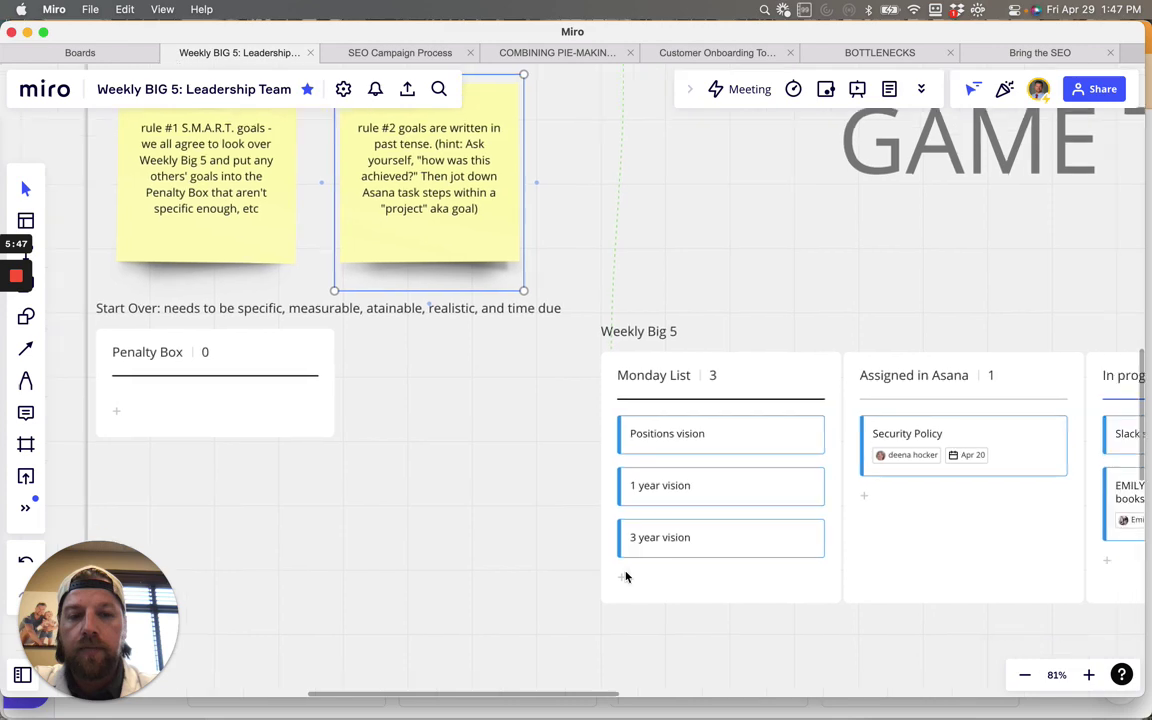
{"action": "scroll", "coordinate": [626, 577], "scroll_direction": "right", "scroll_amount": 4}
{"action": "scroll", "coordinate": [626, 577], "scroll_direction": "up", "scroll_amount": 3}
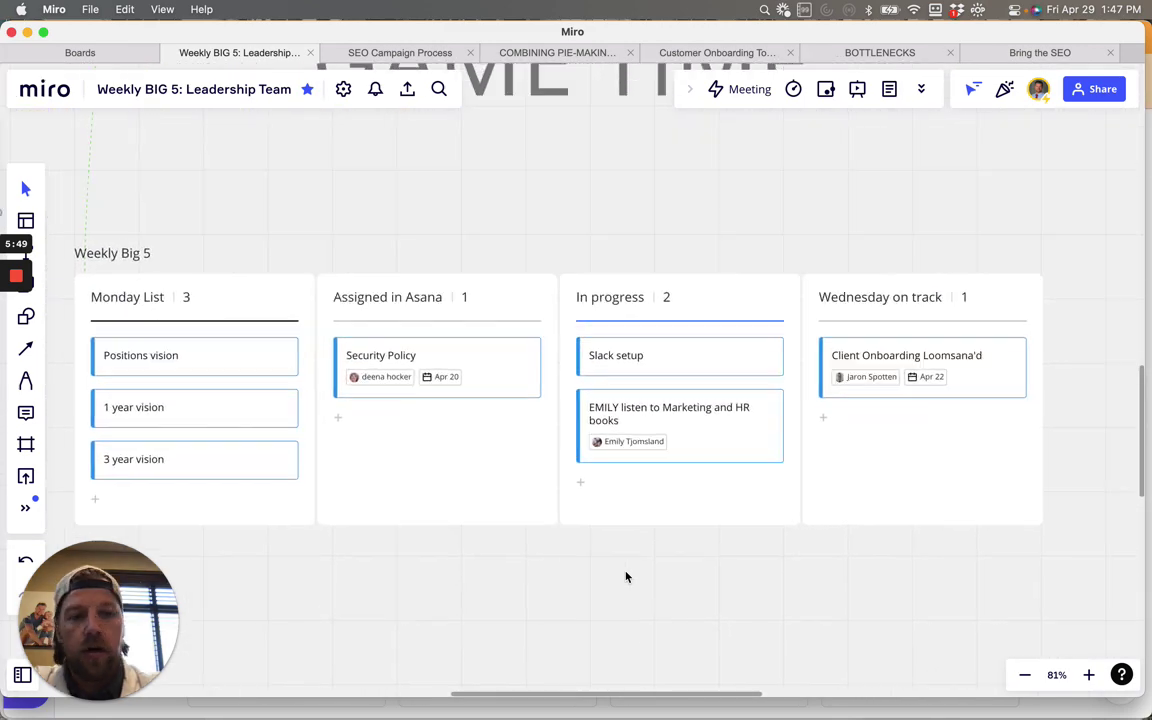
{"action": "scroll", "coordinate": [626, 577], "scroll_direction": "right", "scroll_amount": 2}
{"action": "scroll", "coordinate": [626, 577], "scroll_direction": "down", "scroll_amount": 1}
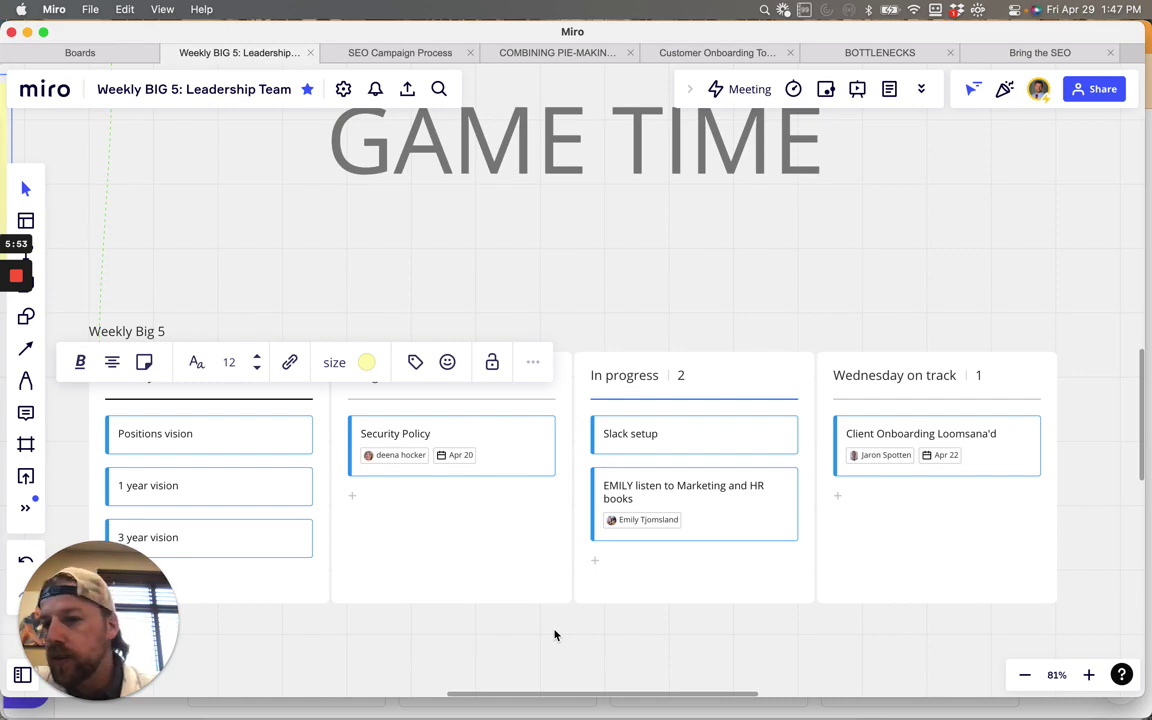
{"action": "scroll", "coordinate": [555, 635], "scroll_direction": "left", "scroll_amount": 15}
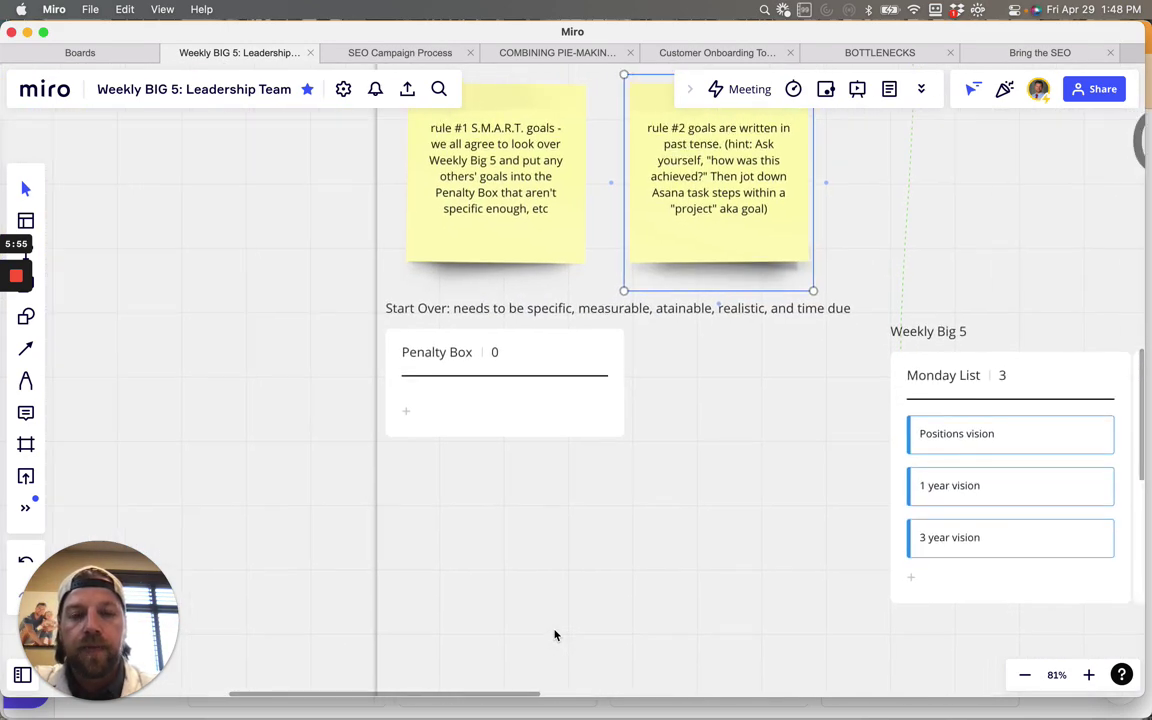
{"action": "scroll", "coordinate": [555, 635], "scroll_direction": "right", "scroll_amount": 3}
{"action": "scroll", "coordinate": [555, 635], "scroll_direction": "up", "scroll_amount": 2}
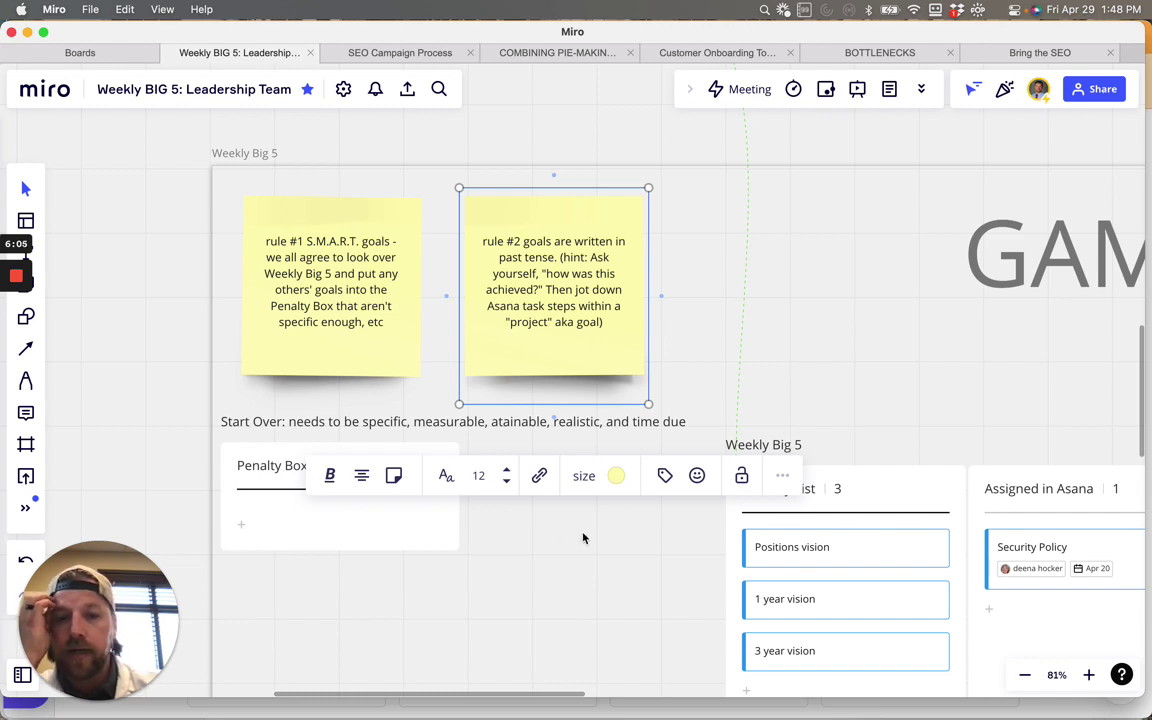
{"action": "left_click", "coordinate": [805, 604]}
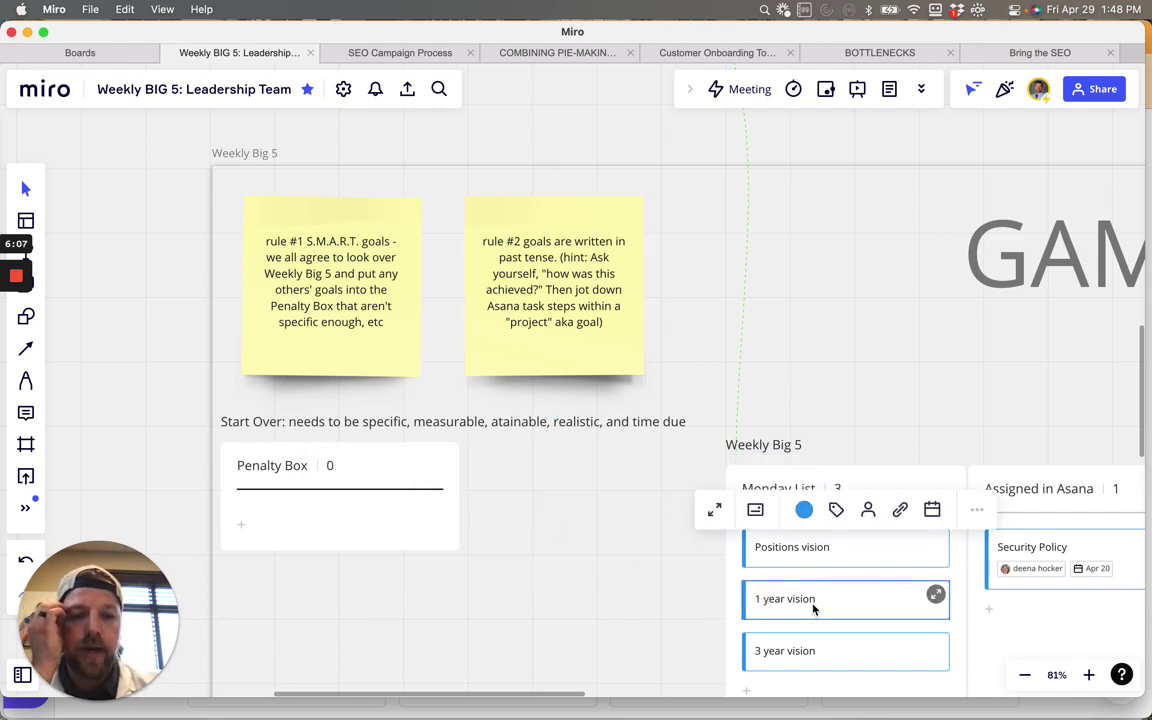
{"action": "left_click", "coordinate": [812, 601]}
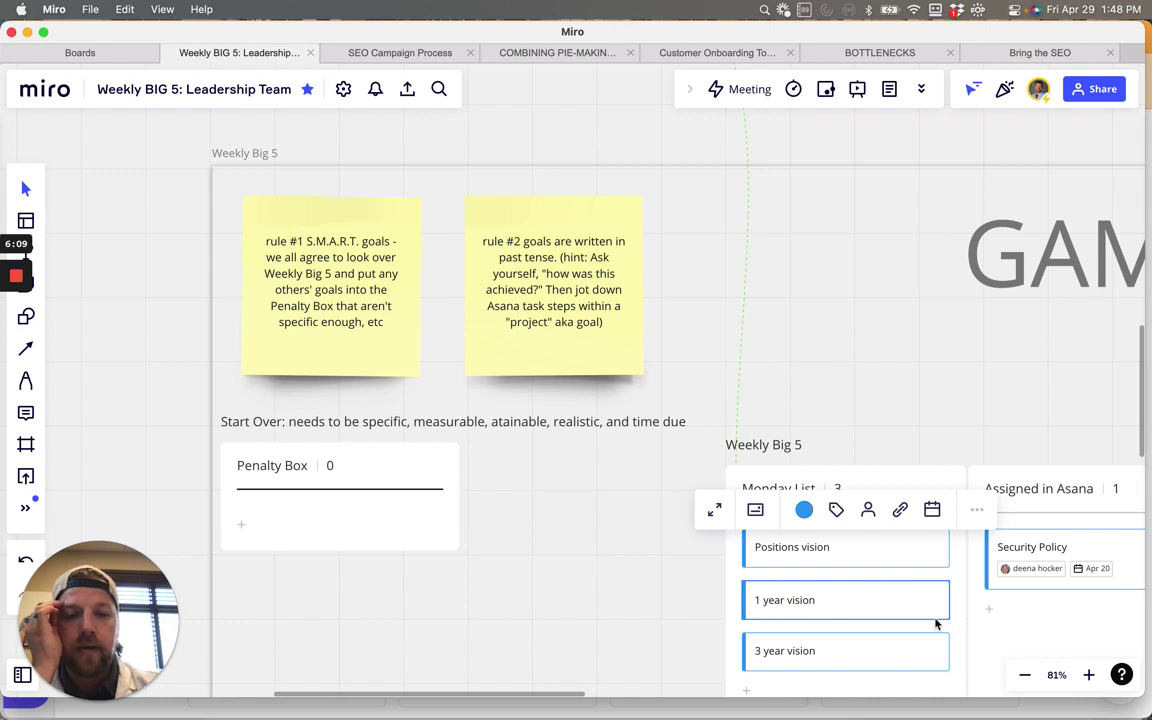
{"action": "left_click", "coordinate": [877, 651]}
{"action": "left_click", "coordinate": [860, 610]}
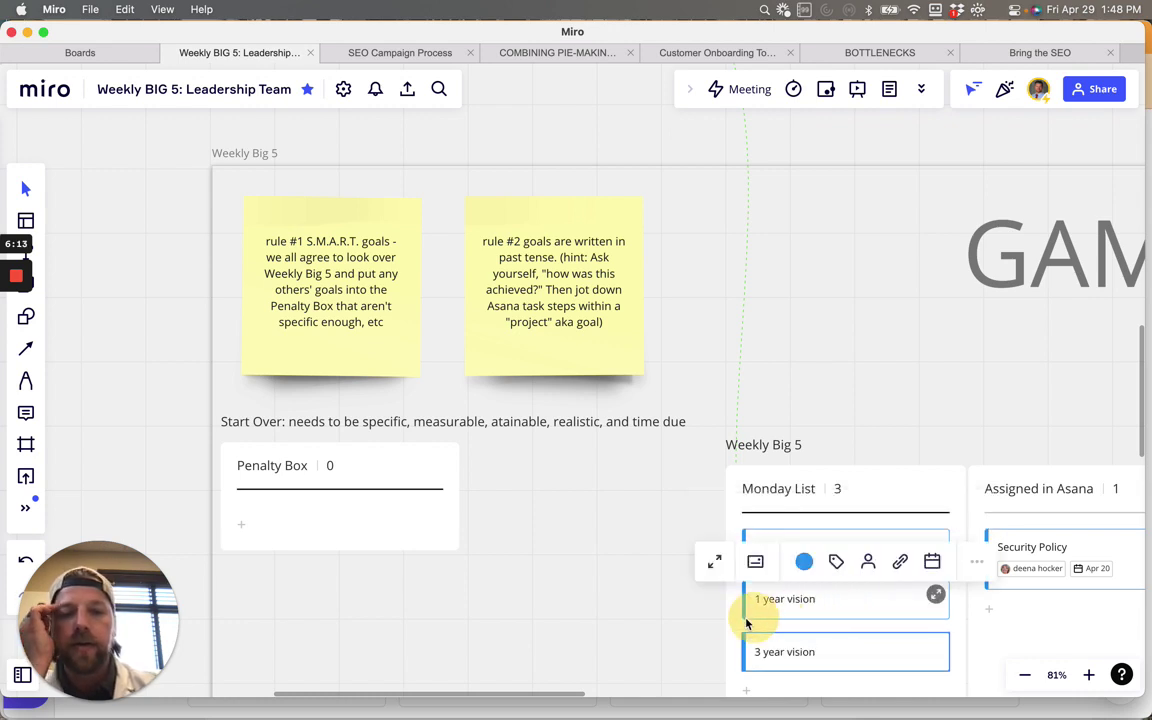
{"action": "left_click_drag", "start_coordinate": [859, 610], "coordinate": [353, 520]}
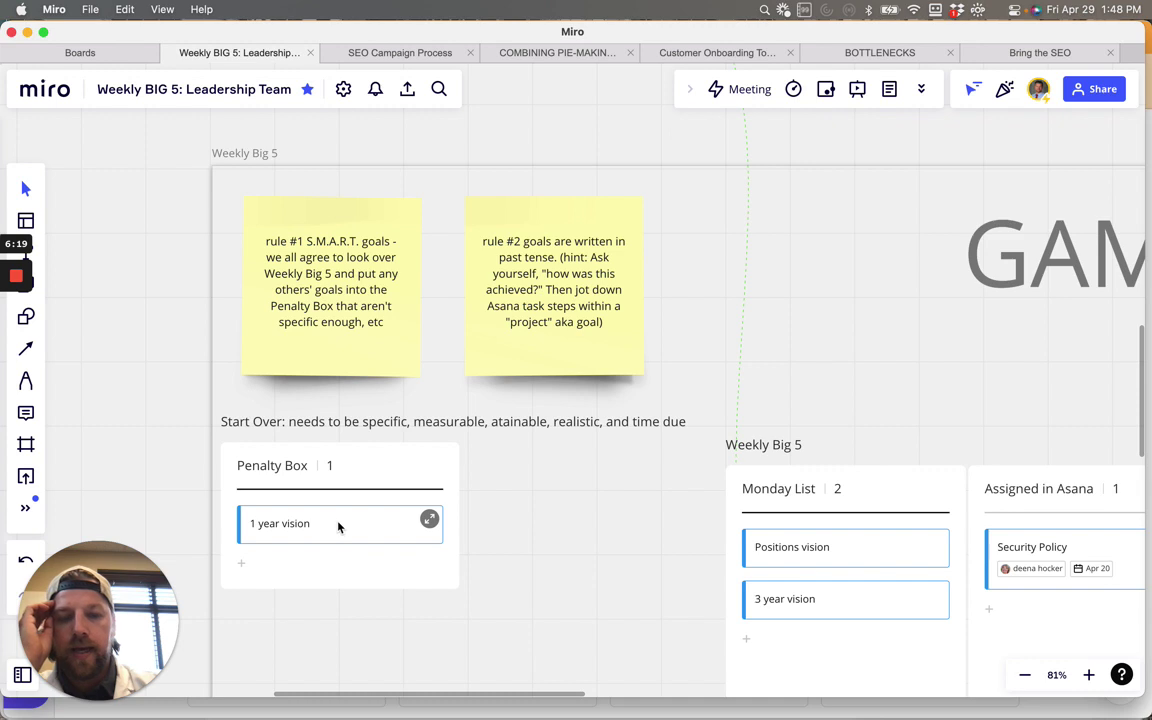
{"action": "left_click_drag", "start_coordinate": [338, 527], "coordinate": [810, 585]}
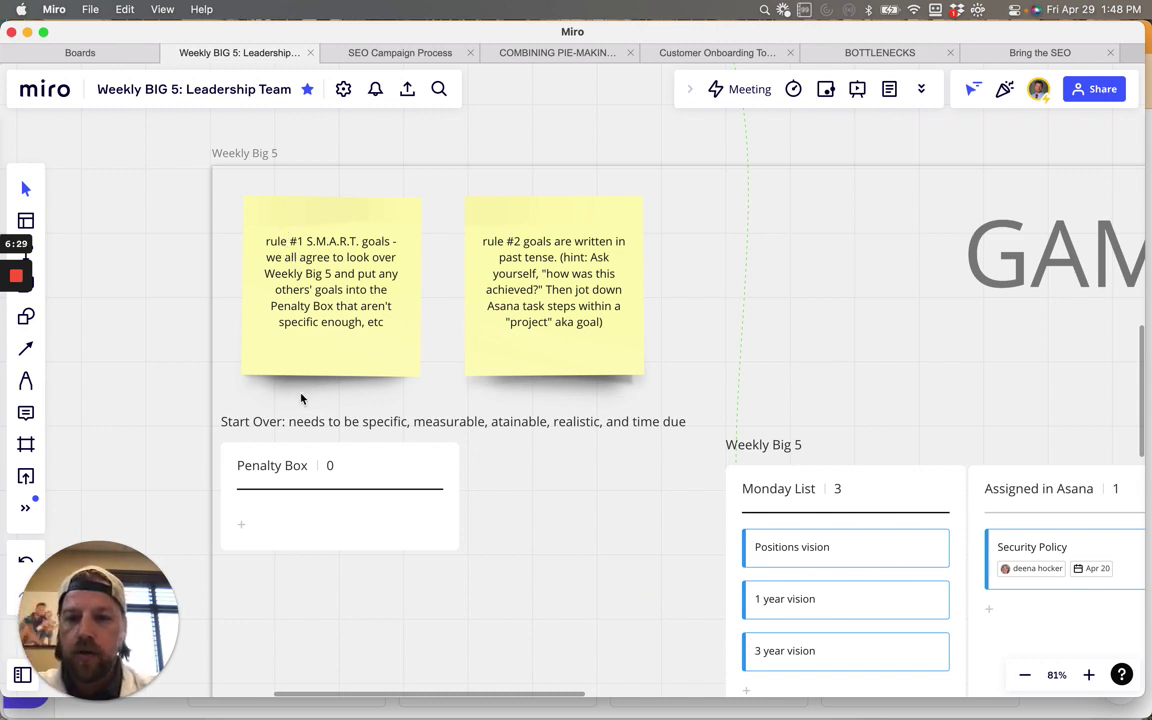
{"action": "scroll", "coordinate": [305, 416], "scroll_direction": "up", "scroll_amount": 5}
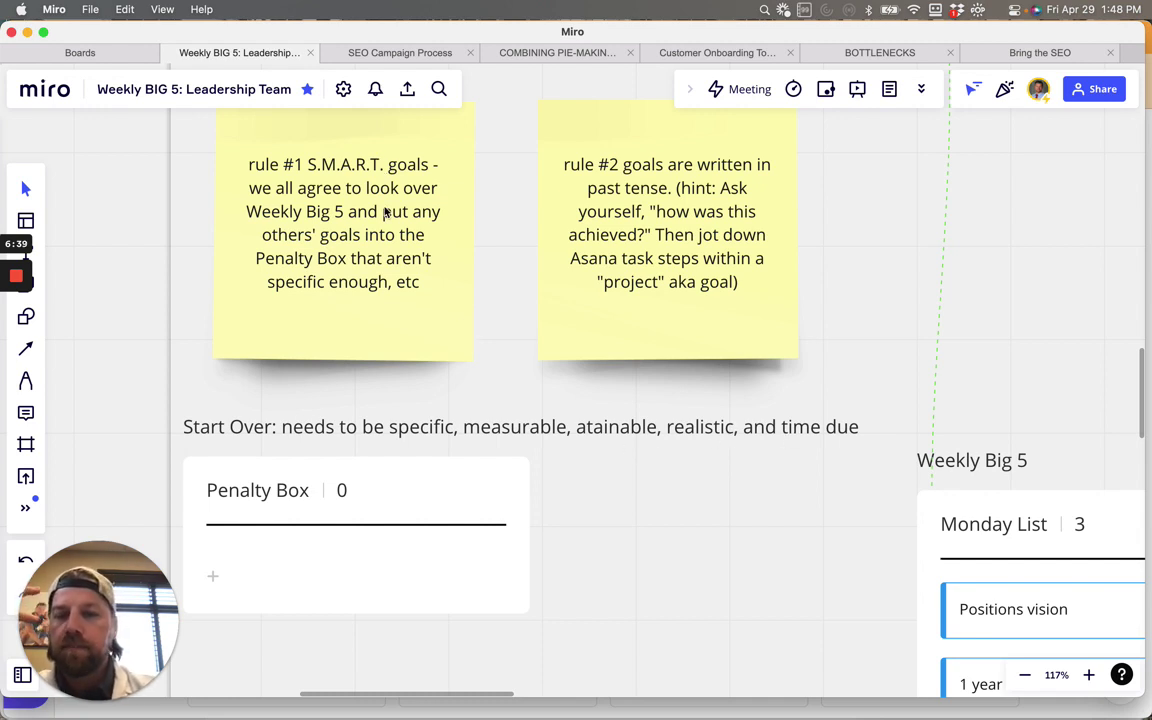
{"action": "scroll", "coordinate": [460, 506], "scroll_direction": "down", "scroll_amount": 5}
{"action": "scroll", "coordinate": [460, 506], "scroll_direction": "right", "scroll_amount": 5}
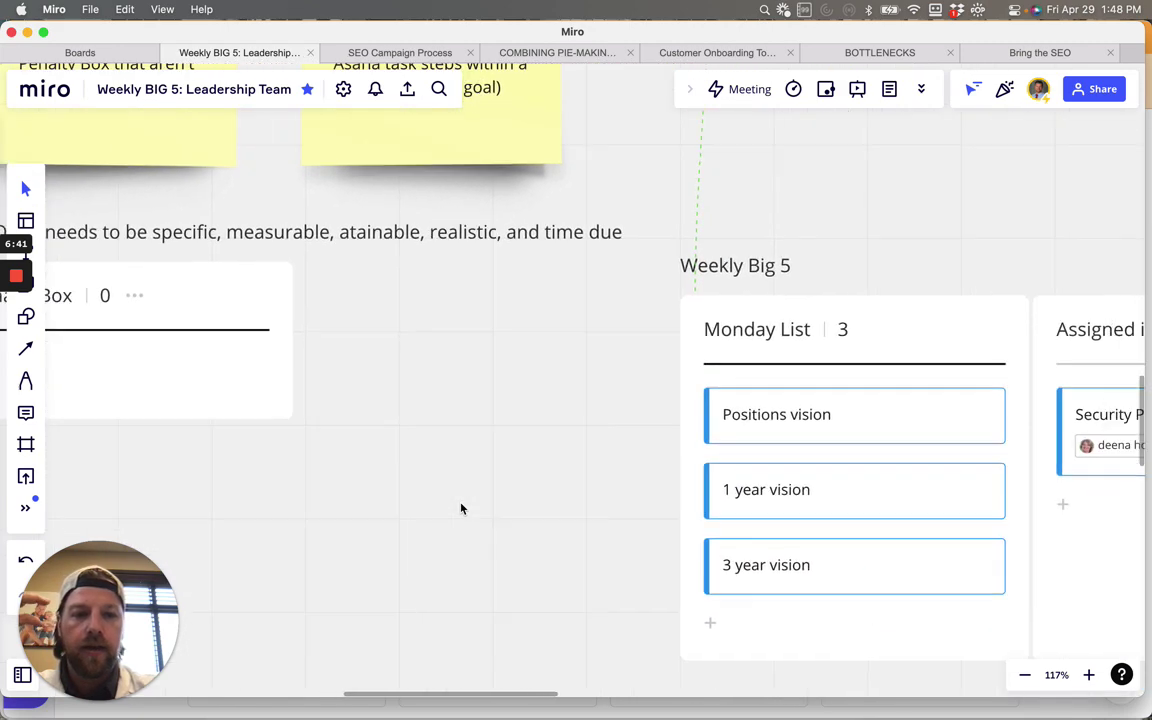
{"action": "scroll", "coordinate": [461, 509], "scroll_direction": "down", "scroll_amount": 3}
{"action": "scroll", "coordinate": [461, 509], "scroll_direction": "right", "scroll_amount": 10}
{"action": "scroll", "coordinate": [463, 507], "scroll_direction": "up", "scroll_amount": 1}
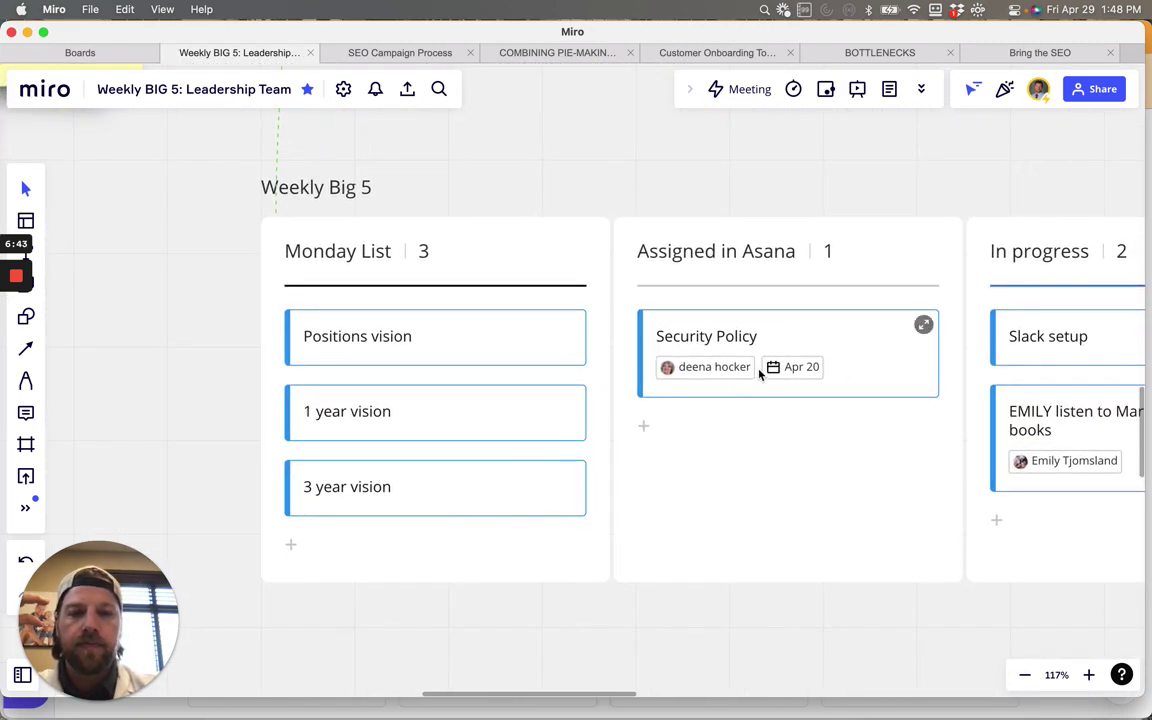
{"action": "left_click", "coordinate": [715, 372]}
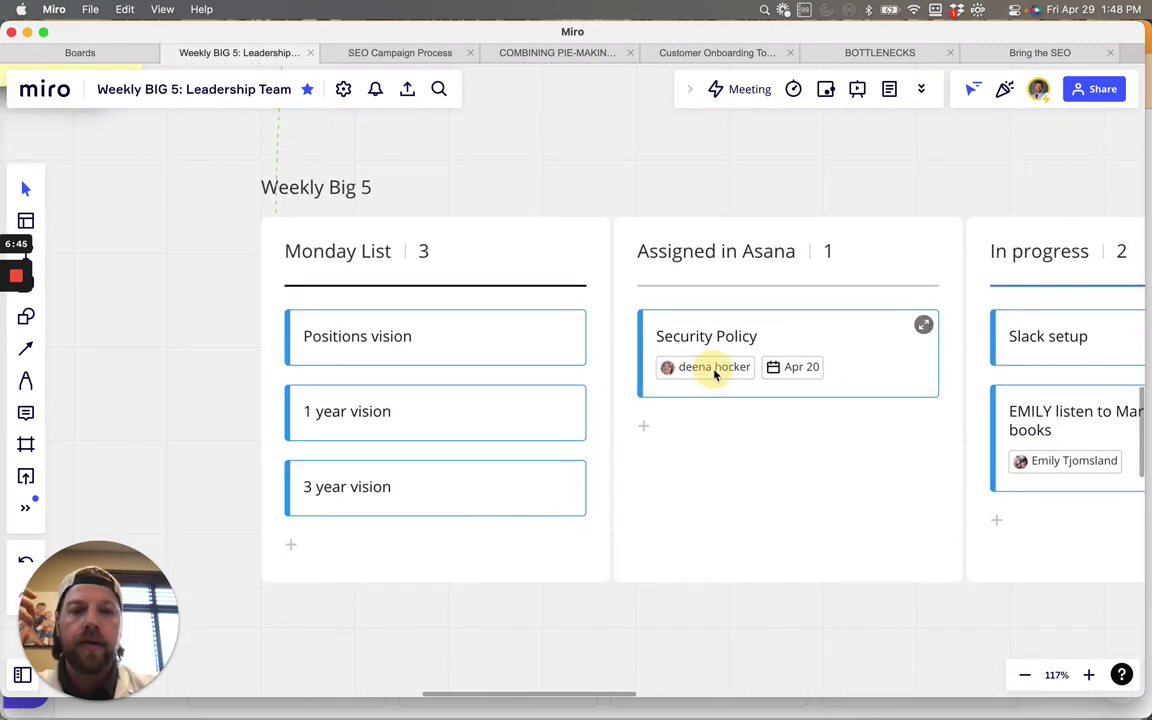
{"action": "left_click", "coordinate": [699, 372]}
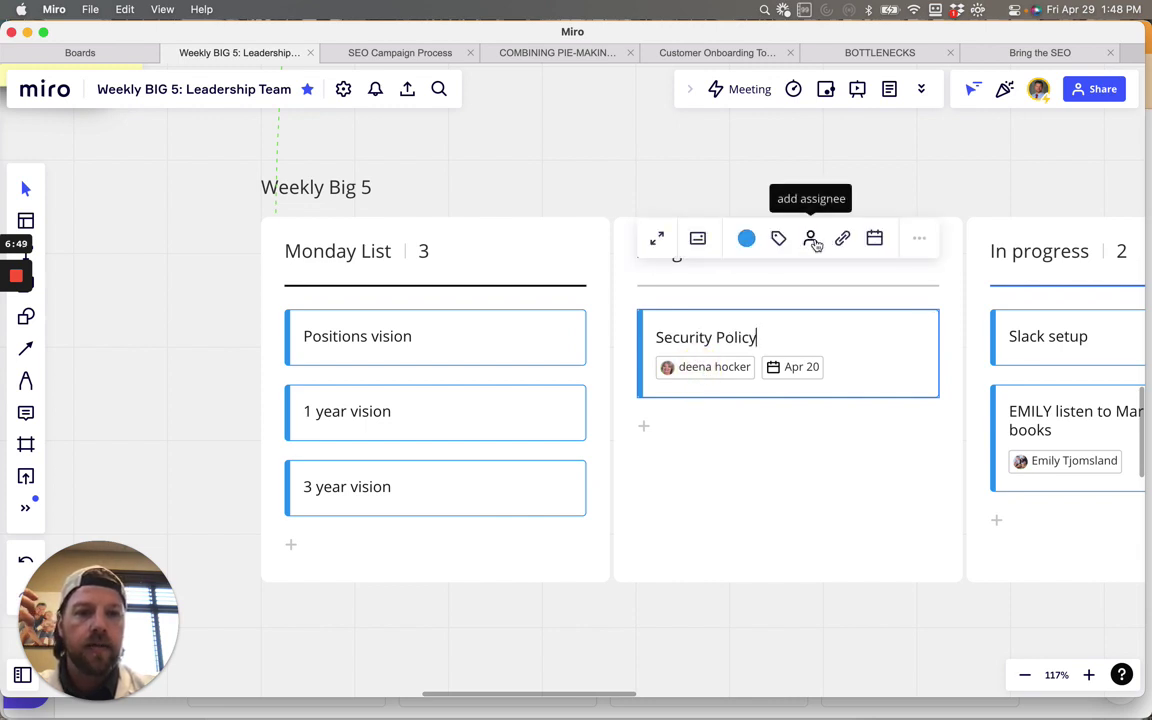
{"action": "left_click", "coordinate": [811, 240]}
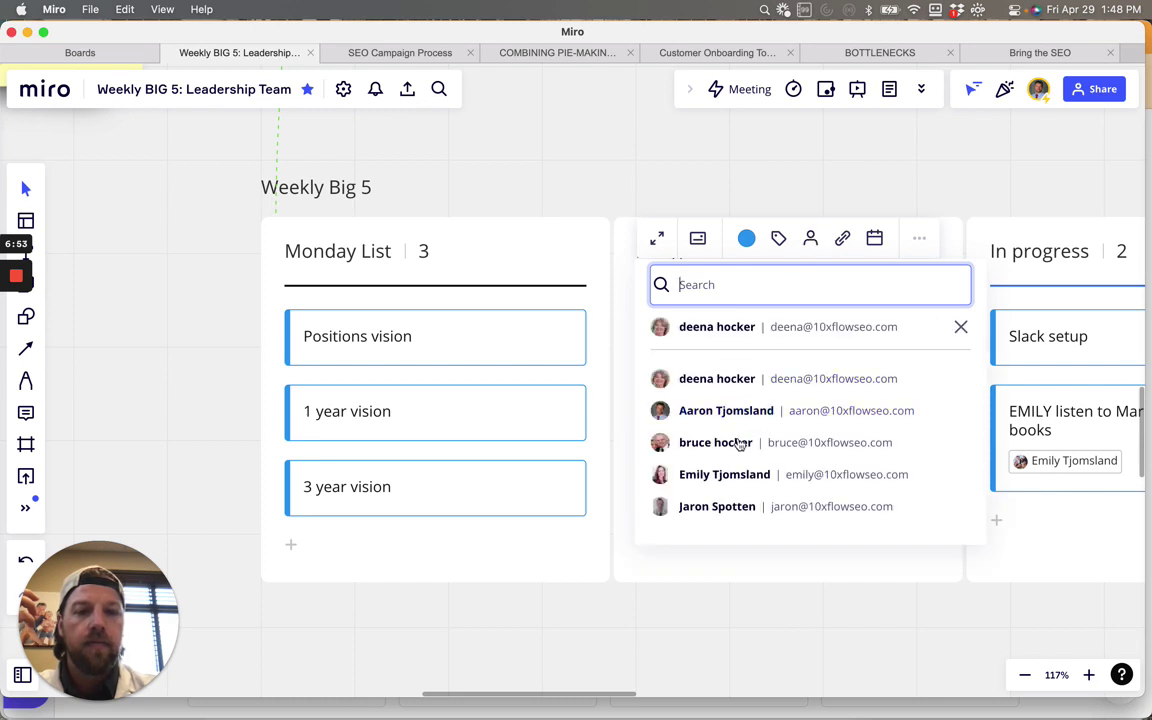
{"action": "left_click", "coordinate": [712, 180]}
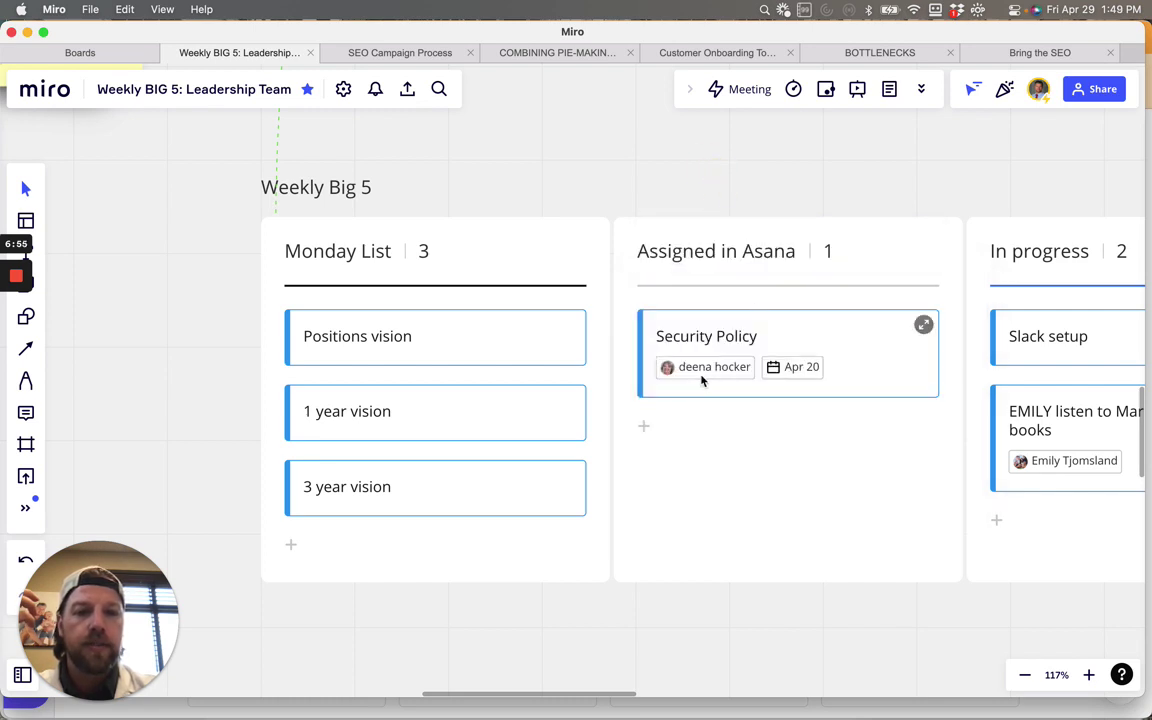
{"action": "left_click", "coordinate": [795, 368]}
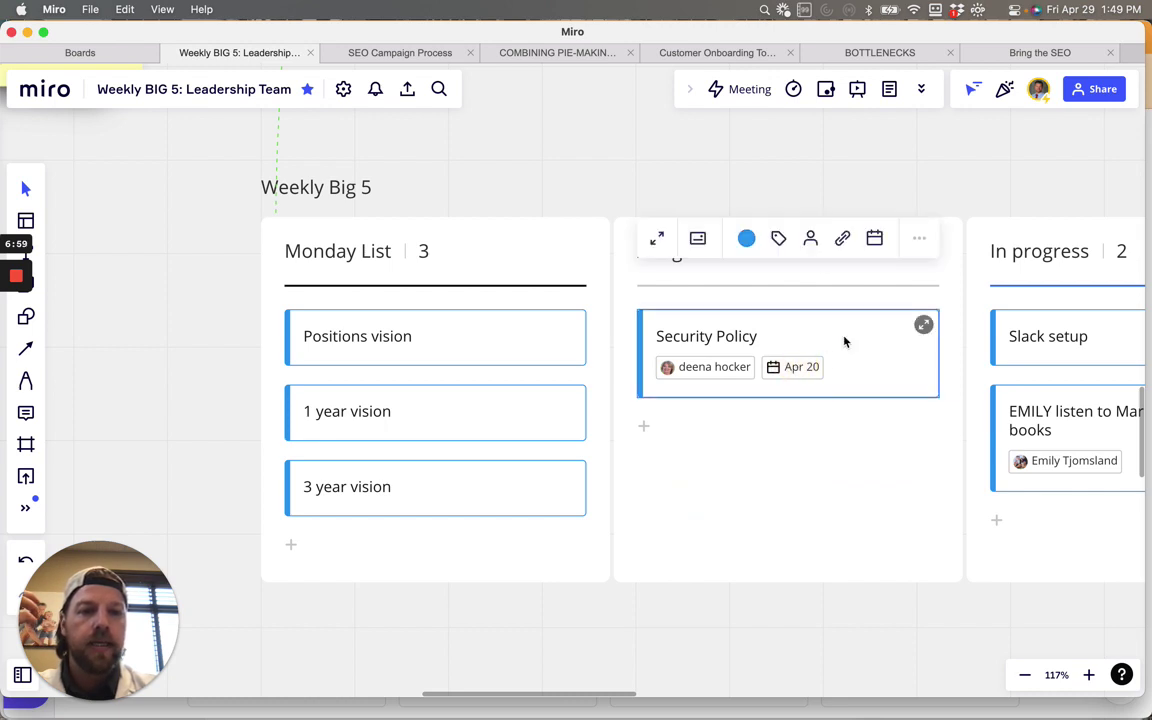
{"action": "left_click", "coordinate": [458, 342]}
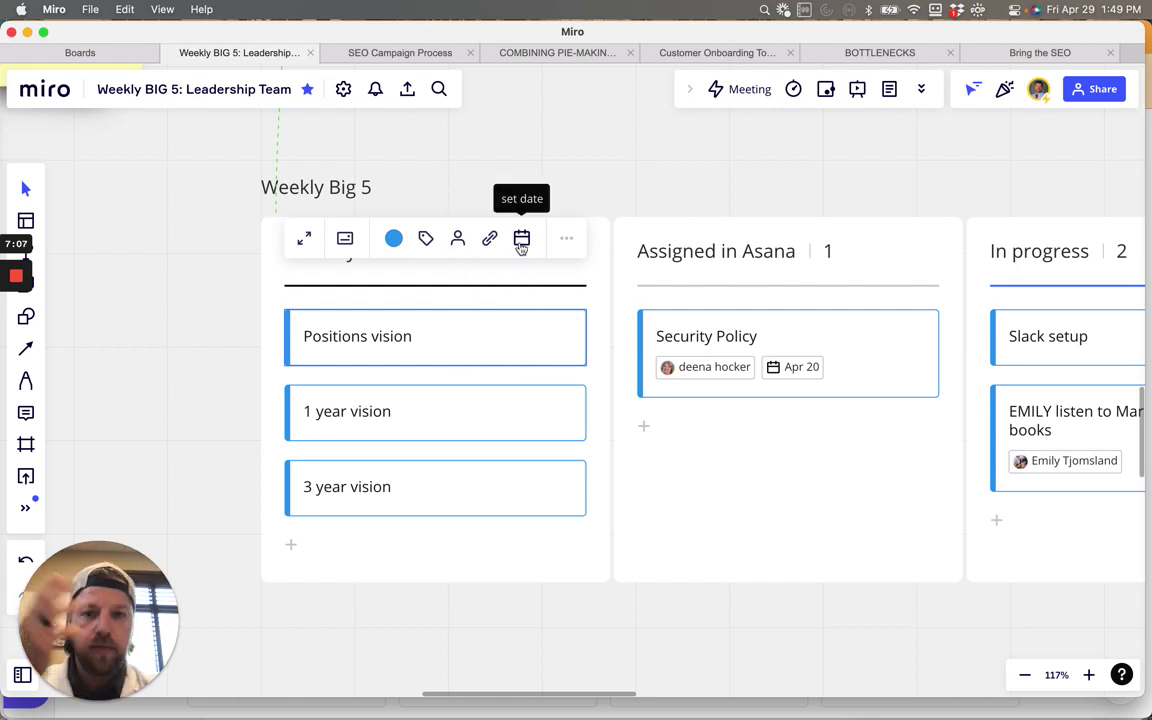
{"action": "left_click", "coordinate": [229, 297]}
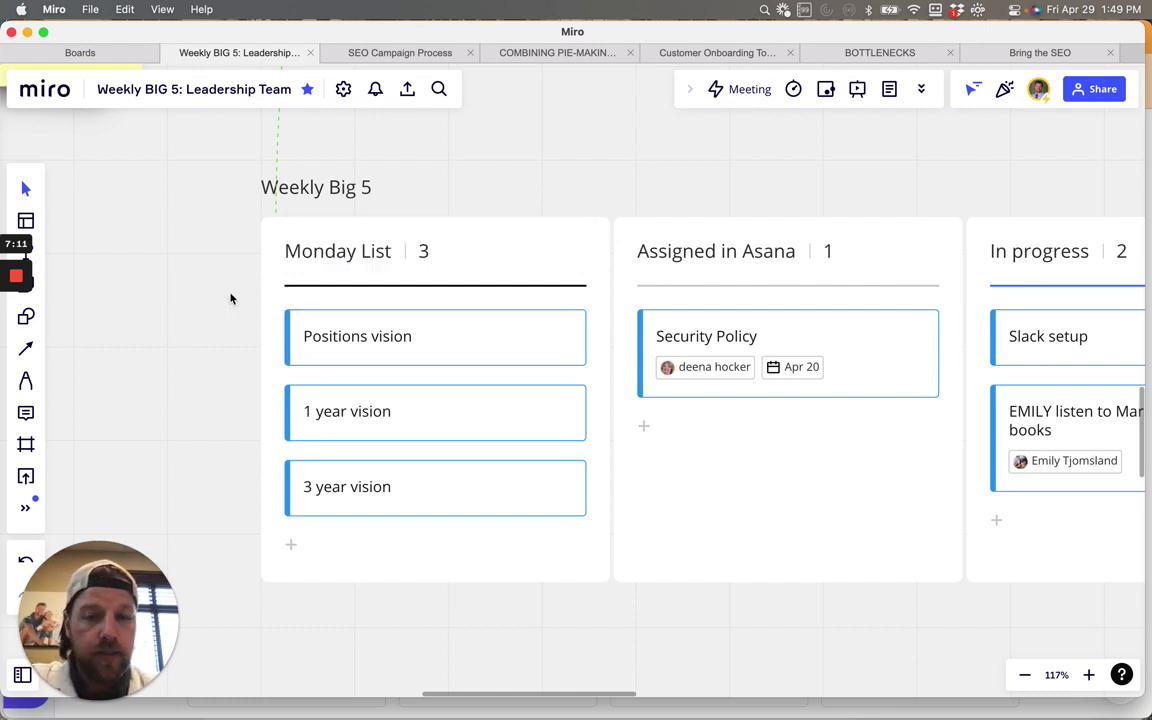
{"action": "scroll", "coordinate": [230, 298], "scroll_direction": "left", "scroll_amount": 10}
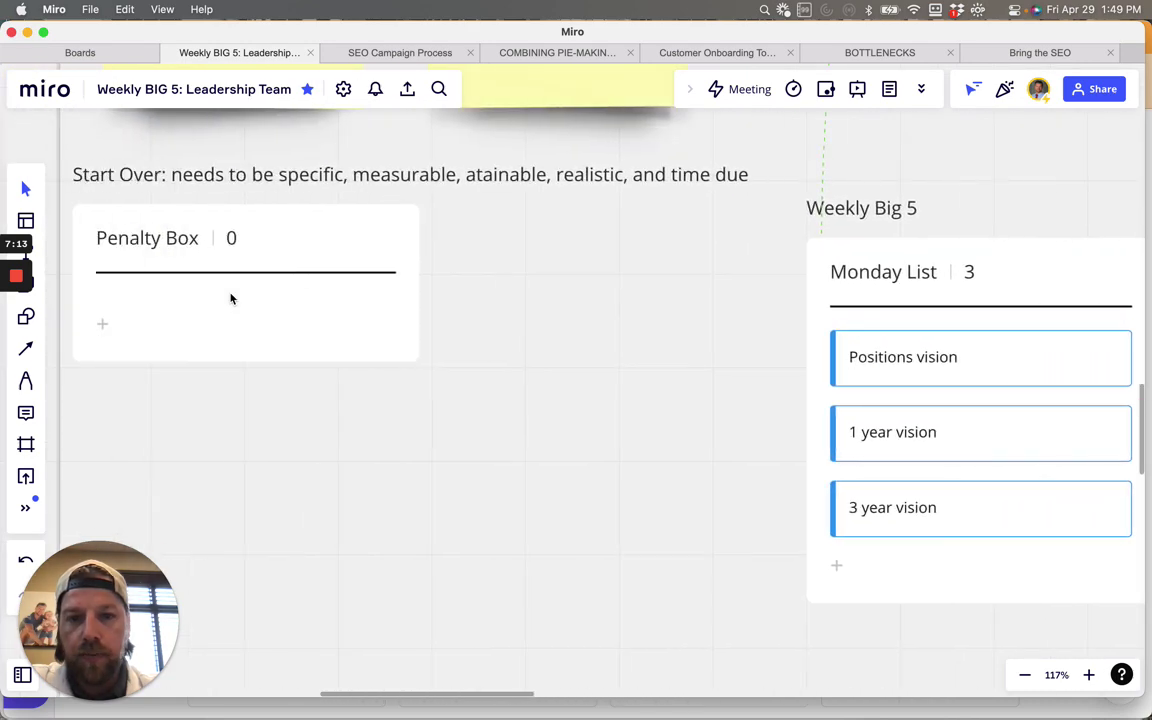
{"action": "scroll", "coordinate": [230, 298], "scroll_direction": "up", "scroll_amount": 10}
{"action": "scroll", "coordinate": [230, 298], "scroll_direction": "left", "scroll_amount": 4}
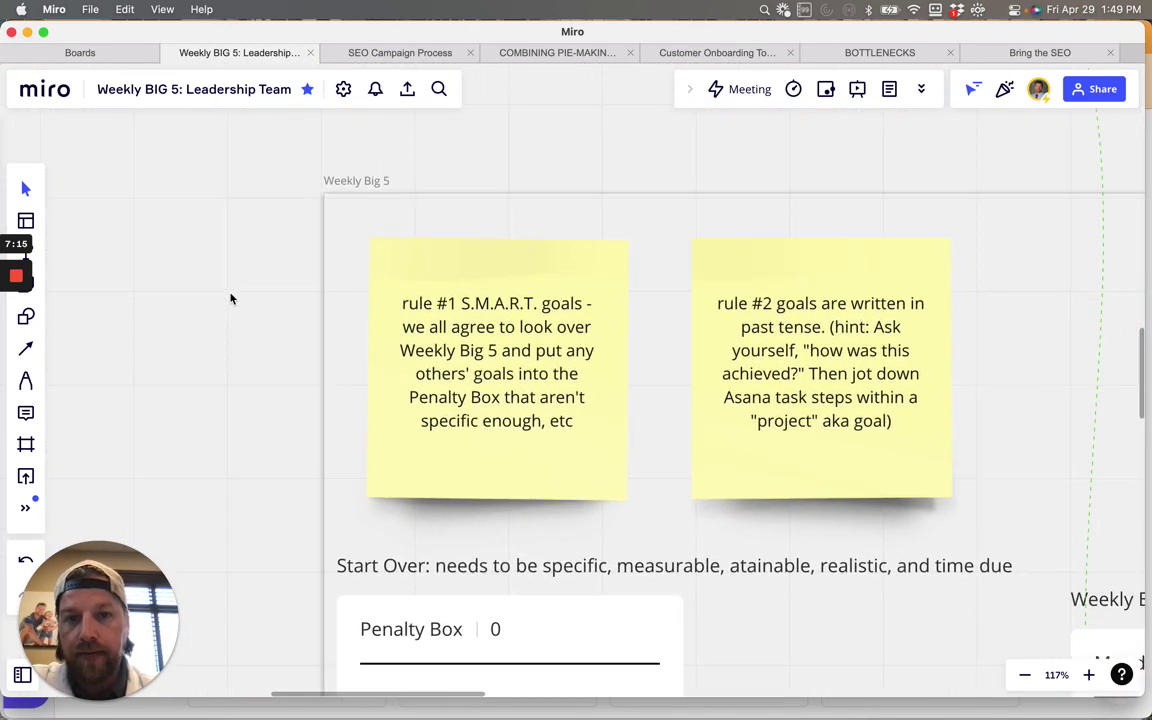
{"action": "scroll", "coordinate": [230, 298], "scroll_direction": "down", "scroll_amount": 4}
{"action": "scroll", "coordinate": [230, 298], "scroll_direction": "right", "scroll_amount": 3}
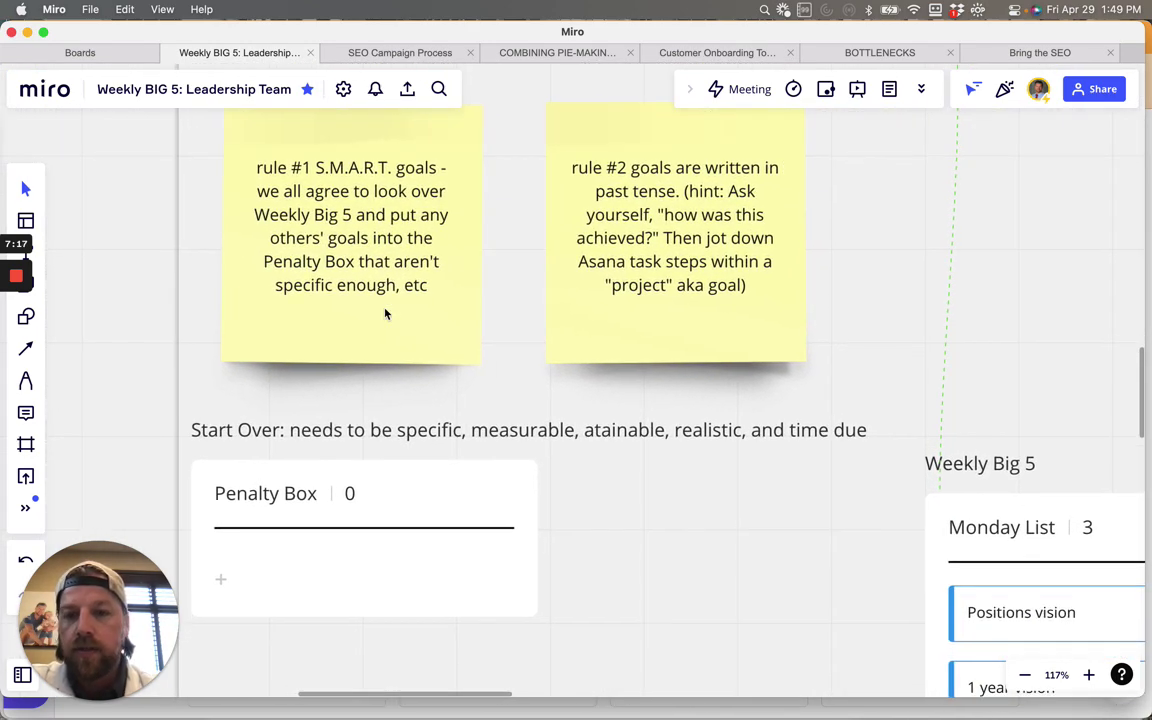
{"action": "scroll", "coordinate": [416, 448], "scroll_direction": "down", "scroll_amount": 2}
{"action": "scroll", "coordinate": [416, 448], "scroll_direction": "right", "scroll_amount": 2}
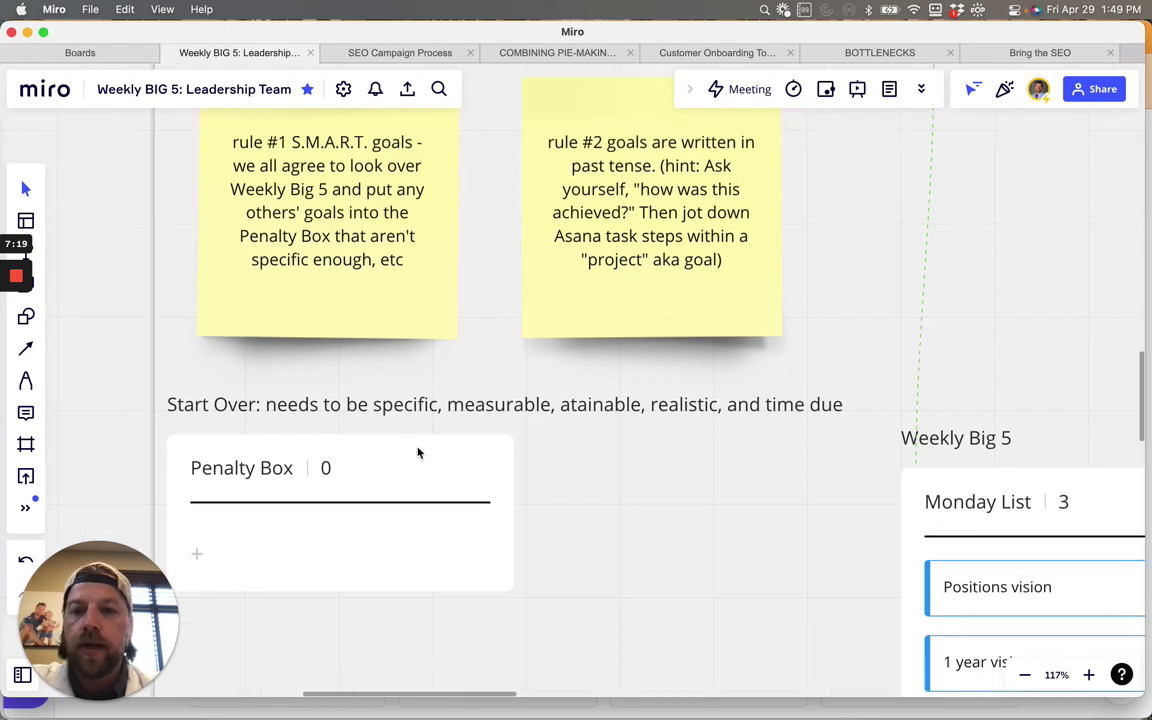
{"action": "left_click", "coordinate": [416, 405]}
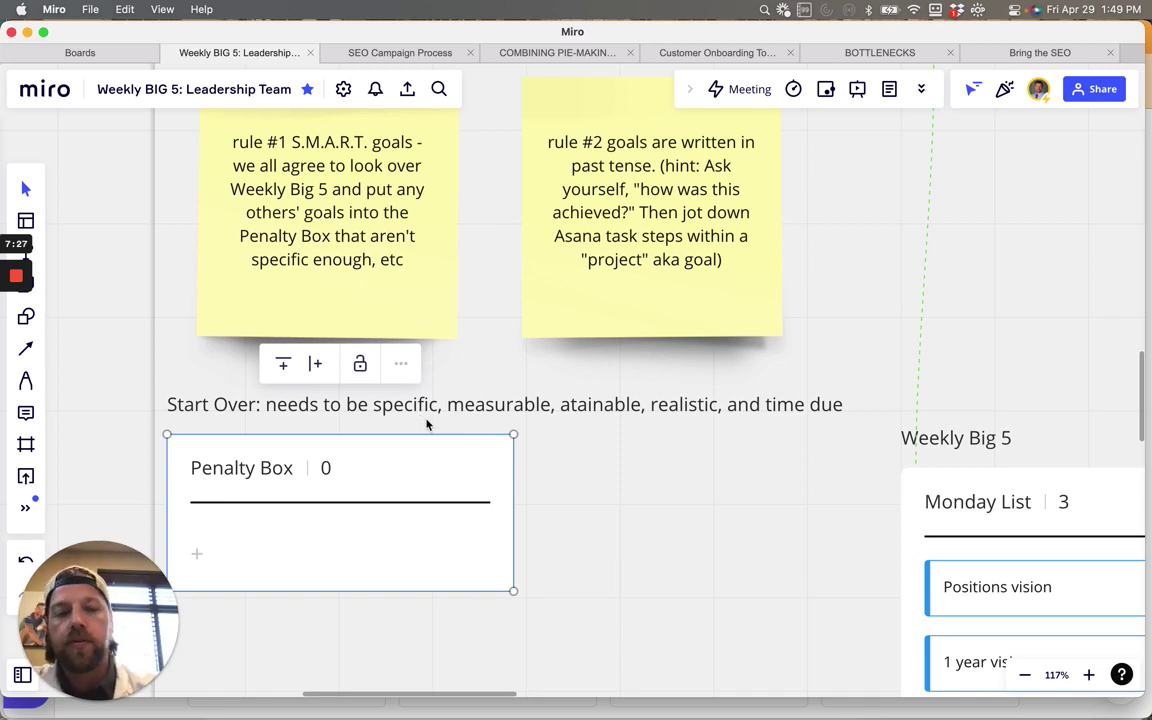
{"action": "left_click", "coordinate": [1006, 593]}
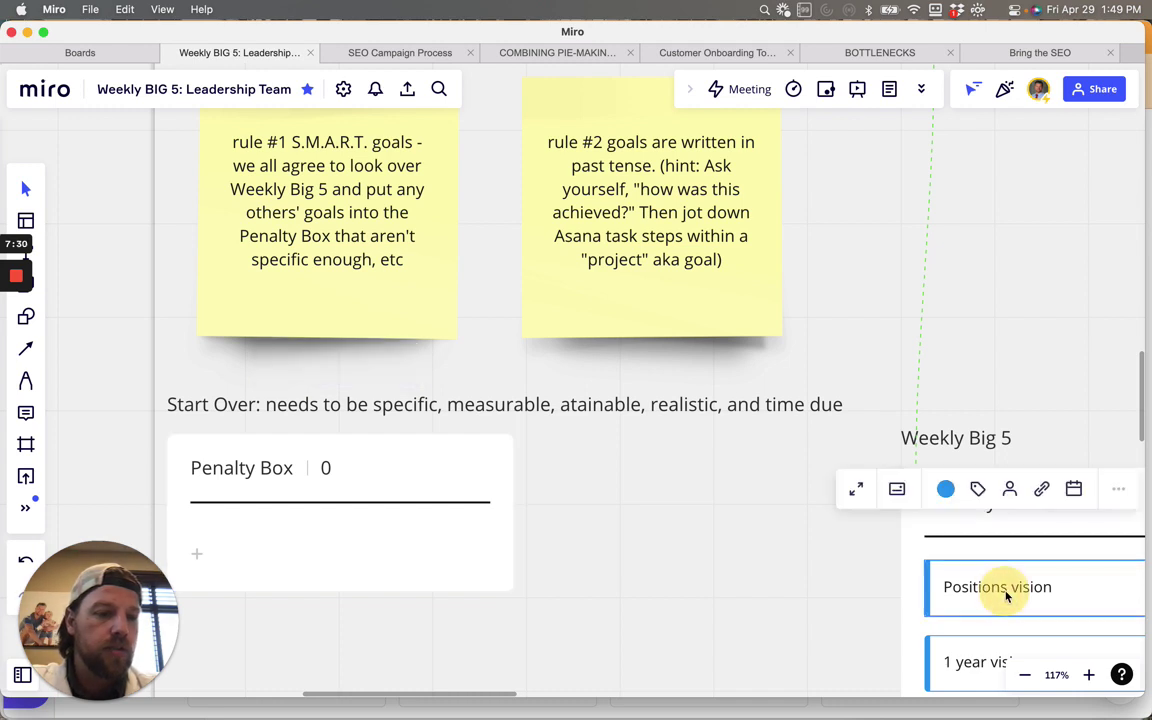
{"action": "left_click", "coordinate": [493, 410]}
{"action": "left_click", "coordinate": [524, 407]}
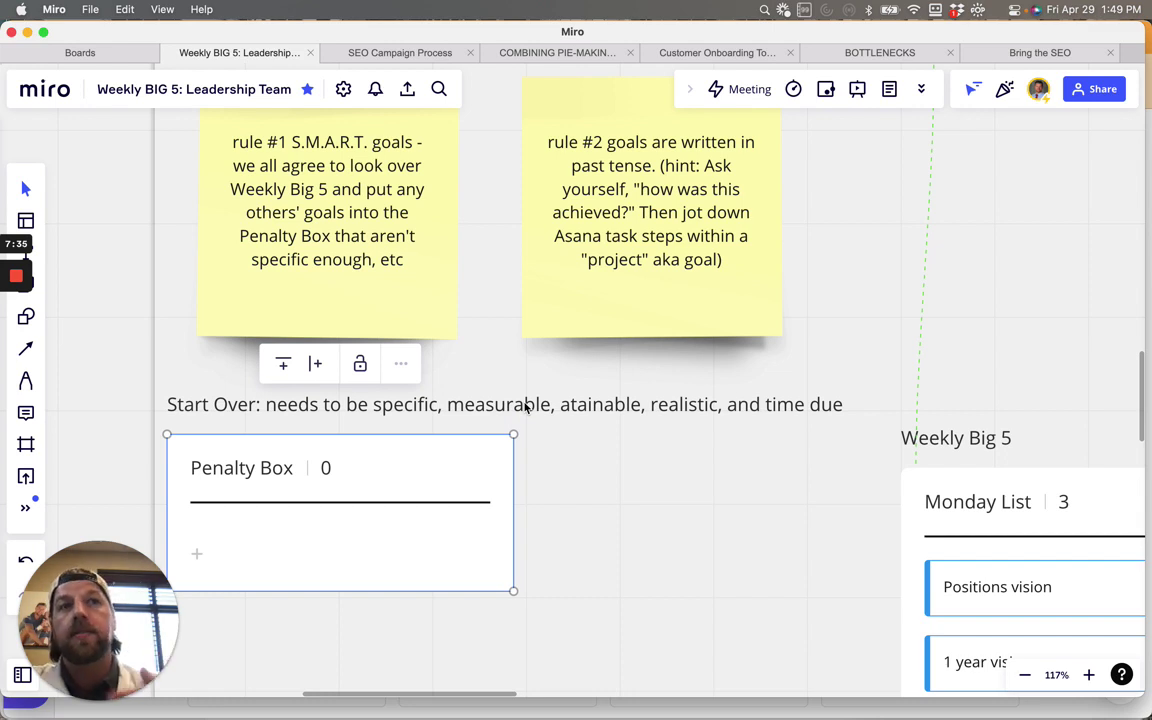
{"action": "left_click", "coordinate": [609, 406]}
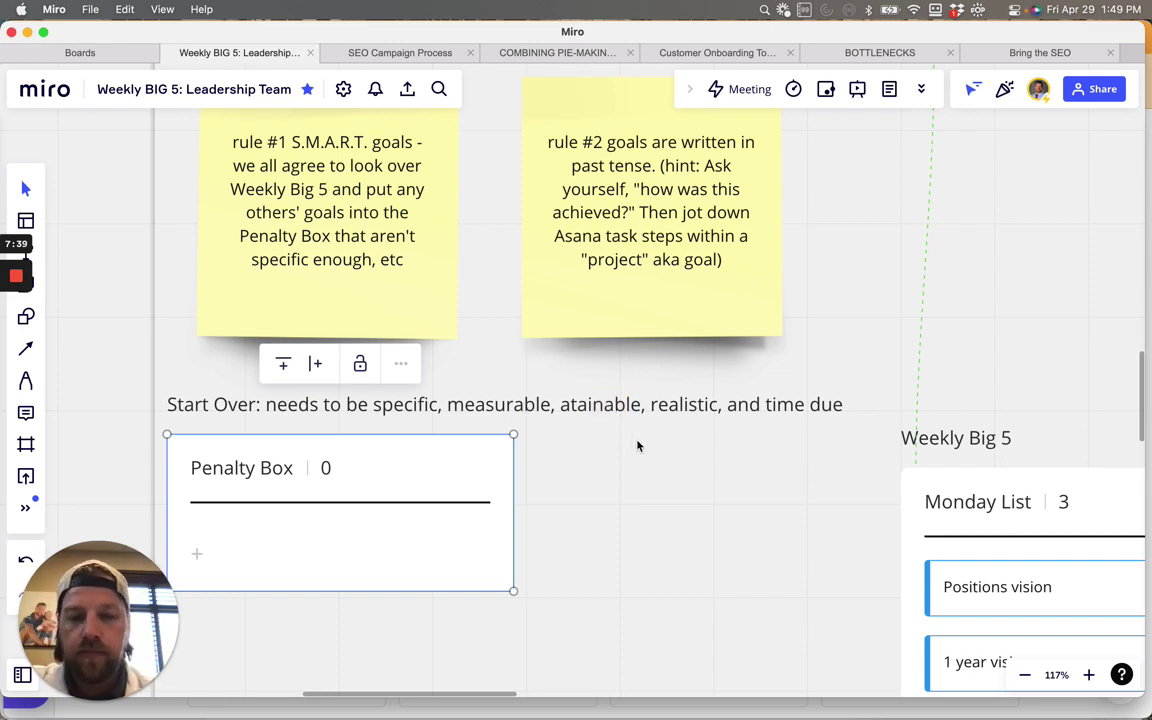
{"action": "left_click", "coordinate": [970, 605]}
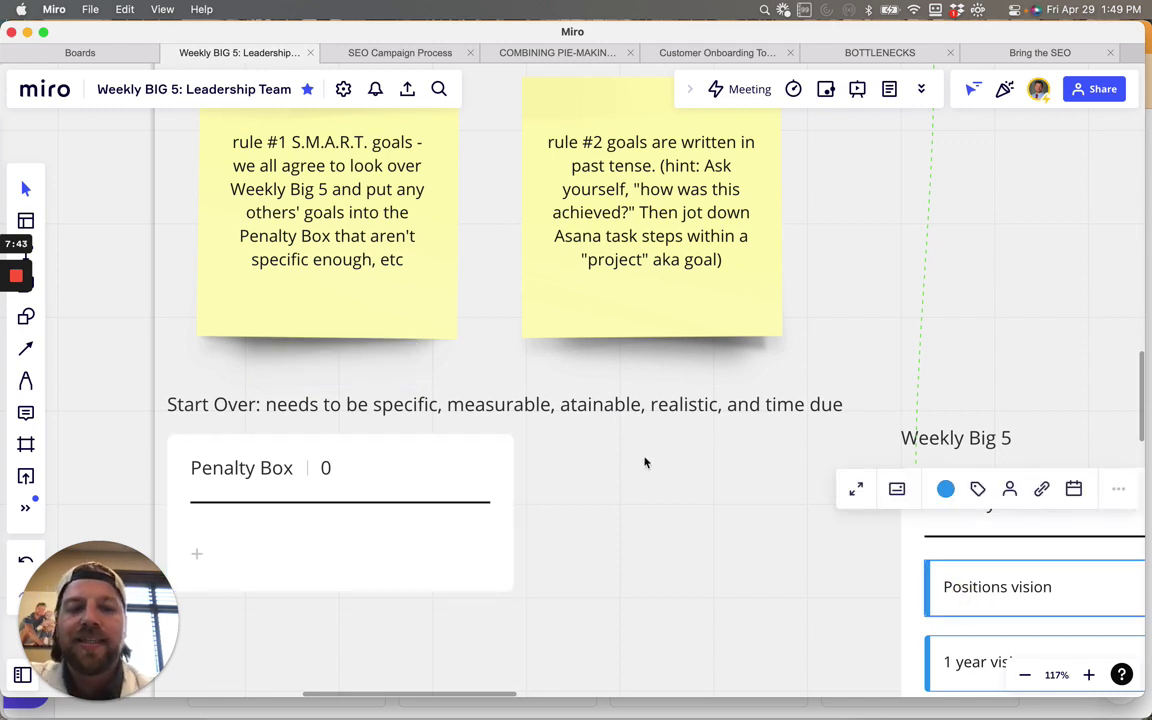
{"action": "left_click", "coordinate": [609, 410]}
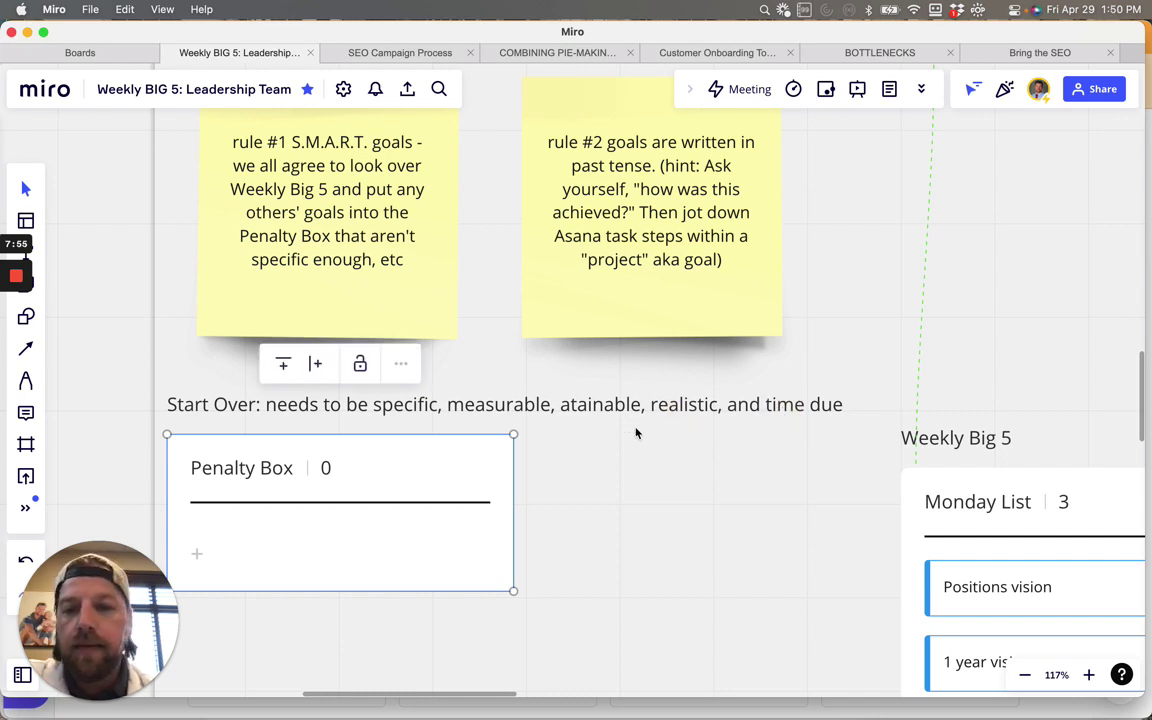
{"action": "scroll", "coordinate": [563, 487], "scroll_direction": "down", "scroll_amount": 6}
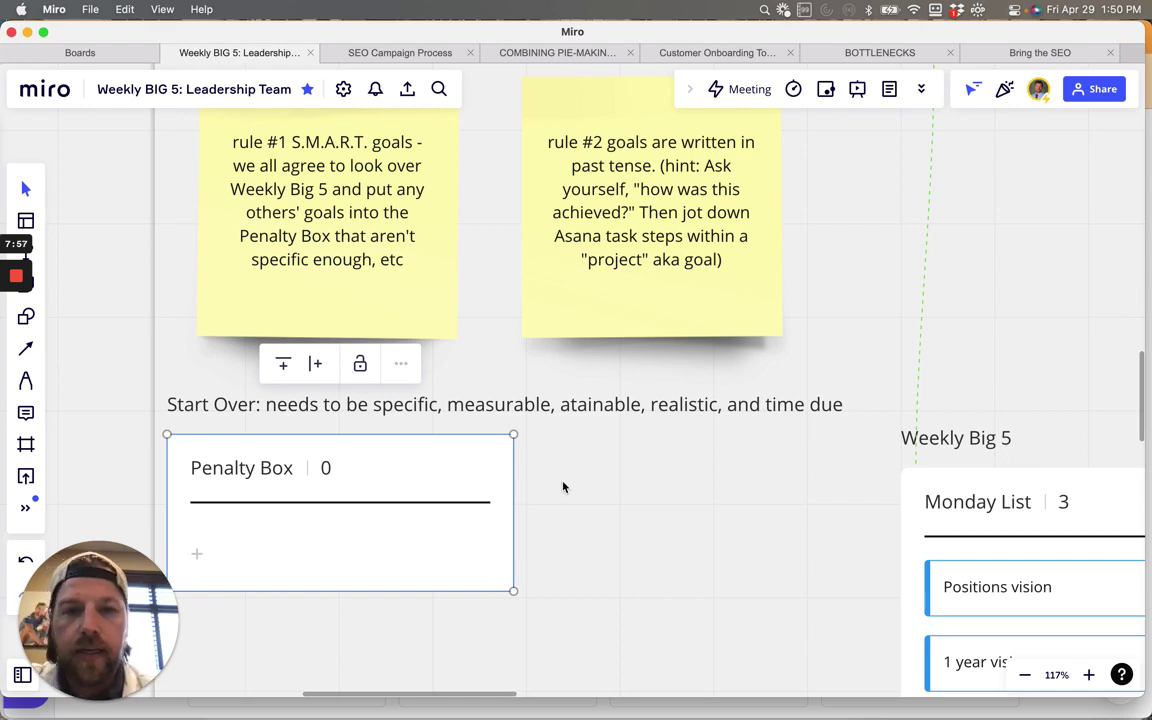
Step: Clear the Penalty Box selection and zoom out to about 42% over the GAME TIME frame
{"action": "scroll", "coordinate": [563, 487], "scroll_direction": "right", "scroll_amount": 5}
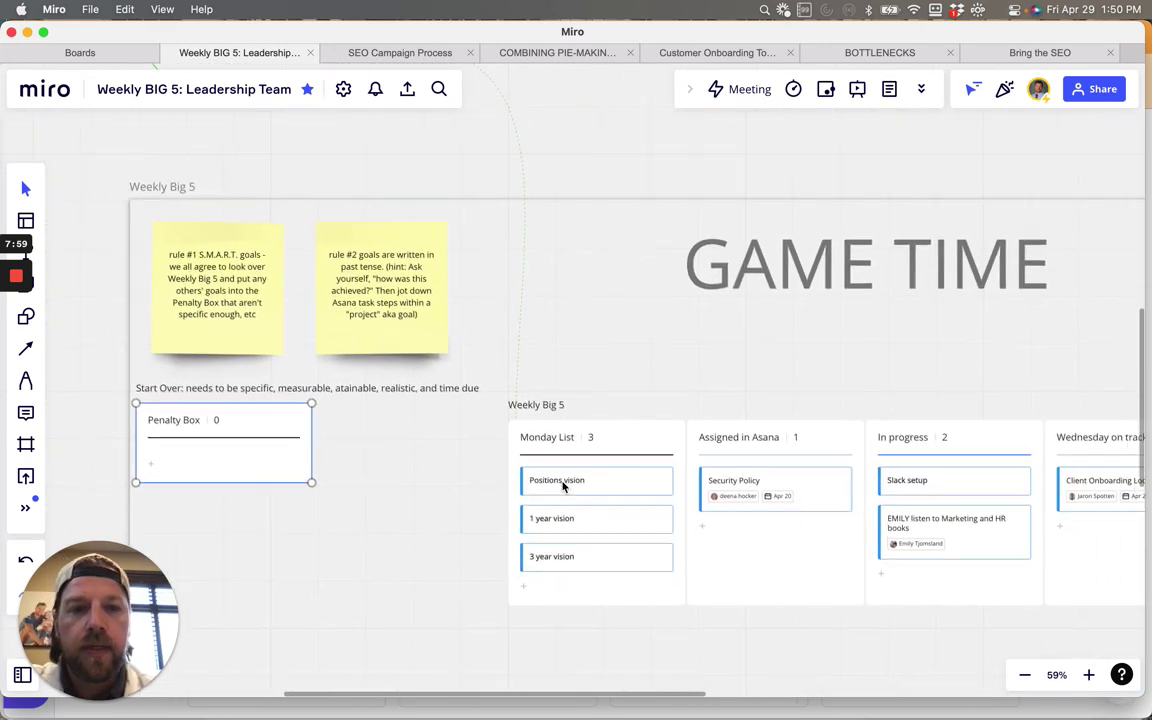
{"action": "scroll", "coordinate": [559, 487], "scroll_direction": "down", "scroll_amount": 2}
{"action": "scroll", "coordinate": [559, 487], "scroll_direction": "right", "scroll_amount": 3}
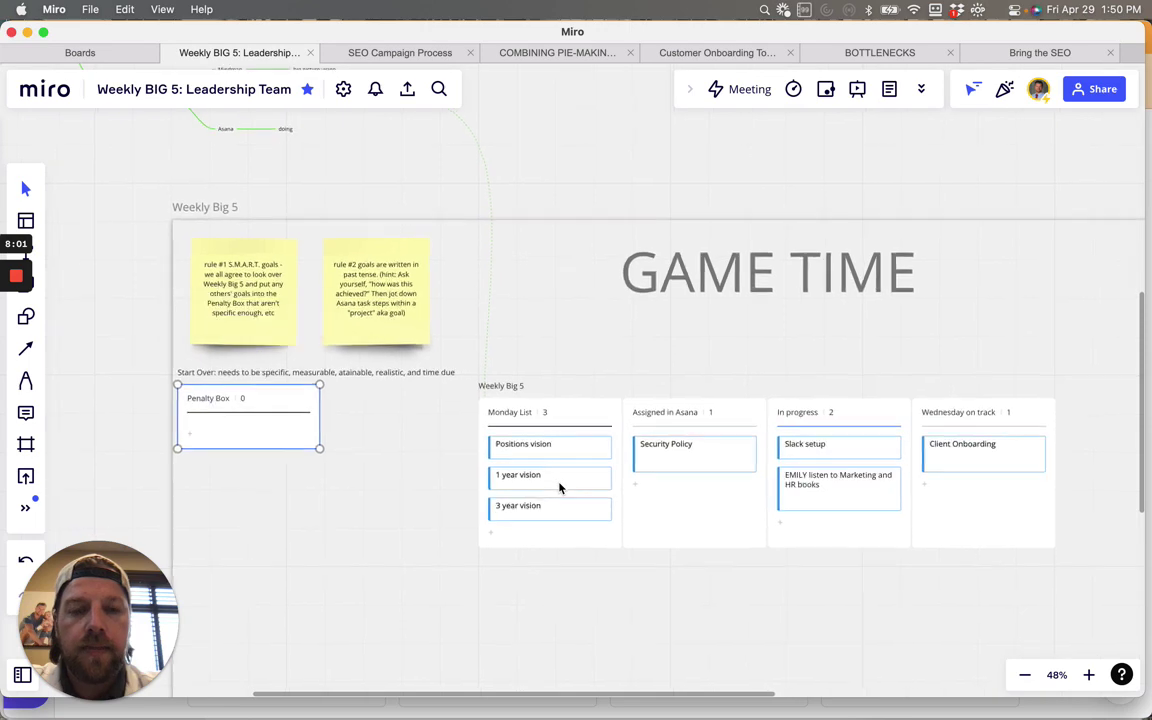
{"action": "scroll", "coordinate": [559, 487], "scroll_direction": "down", "scroll_amount": 2}
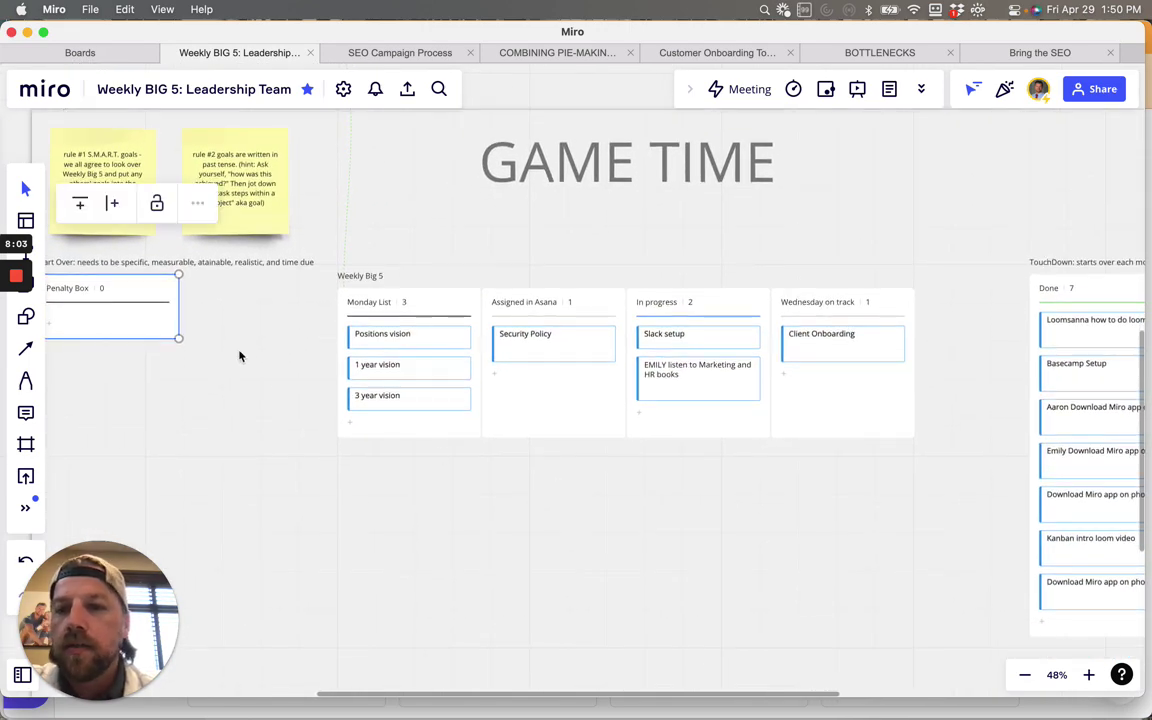
{"action": "left_click", "coordinate": [262, 352]}
{"action": "scroll", "coordinate": [294, 397], "scroll_direction": "left", "scroll_amount": 2}
{"action": "scroll", "coordinate": [294, 397], "scroll_direction": "down", "scroll_amount": 1}
{"action": "scroll", "coordinate": [294, 397], "scroll_direction": "down", "scroll_amount": 3}
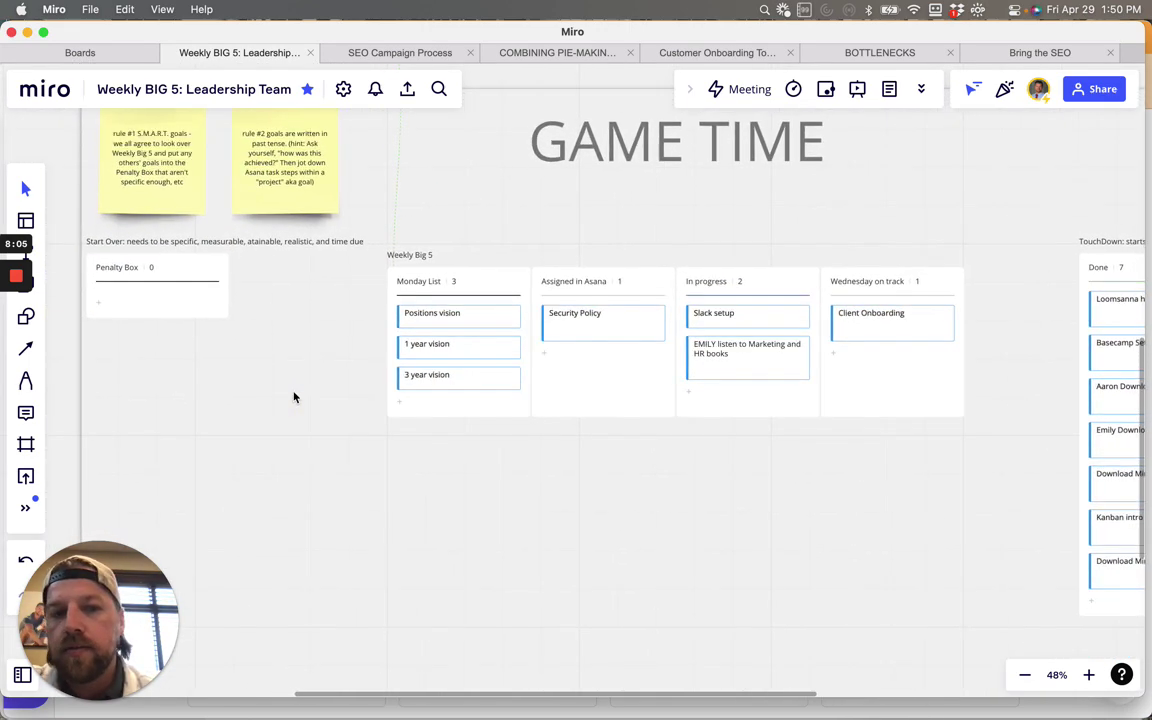
{"action": "scroll", "coordinate": [294, 397], "scroll_direction": "right", "scroll_amount": 2}
{"action": "scroll", "coordinate": [294, 397], "scroll_direction": "up", "scroll_amount": 1}
{"action": "scroll", "coordinate": [294, 397], "scroll_direction": "up", "scroll_amount": 2}
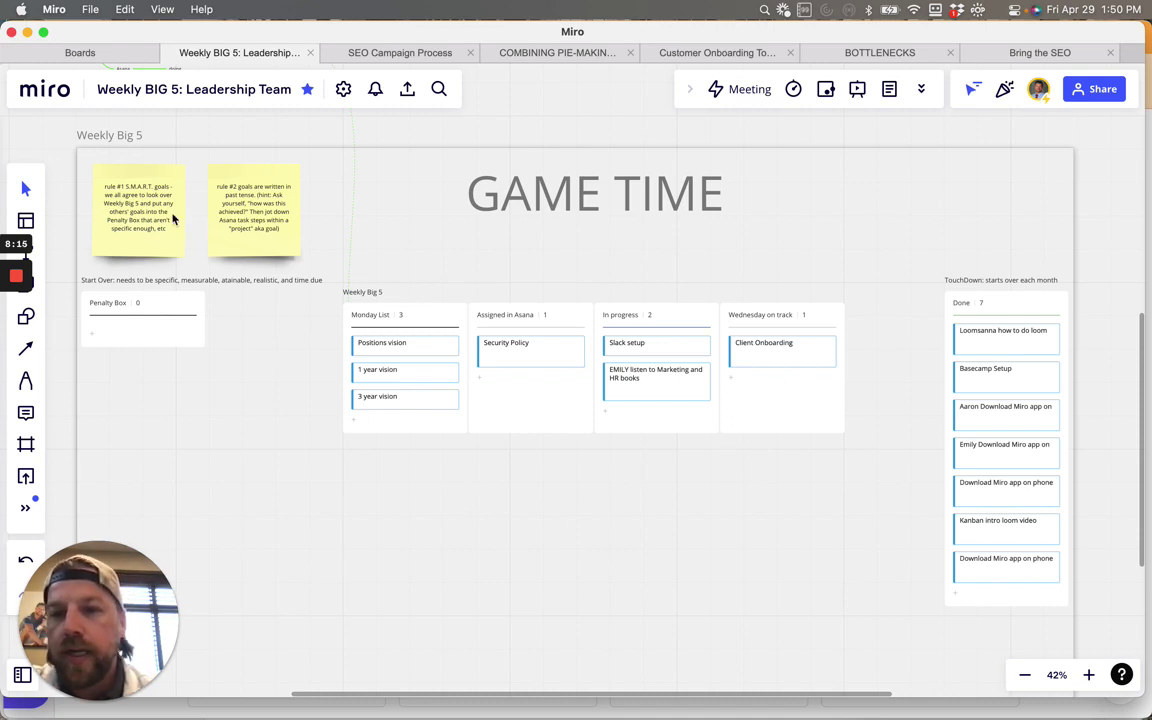
Step: Pan right to the points bar chart, then back to the GAME TIME frame
{"action": "scroll", "coordinate": [230, 258], "scroll_direction": "right", "scroll_amount": 2}
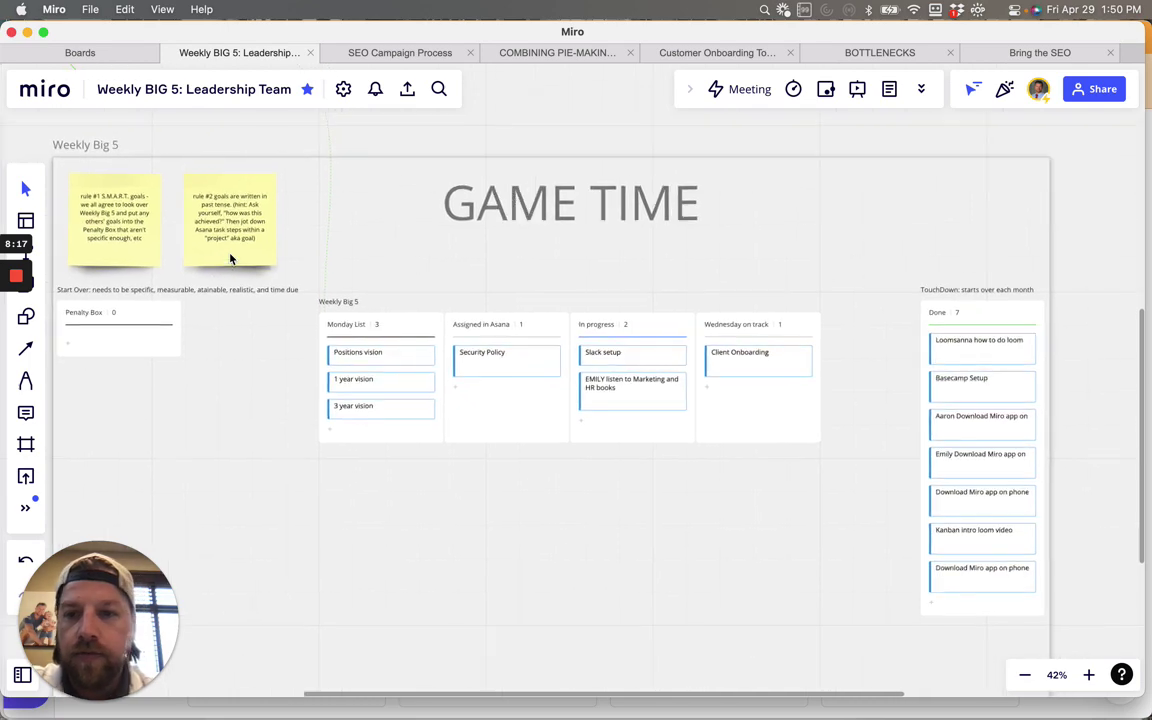
{"action": "scroll", "coordinate": [230, 258], "scroll_direction": "right", "scroll_amount": 15}
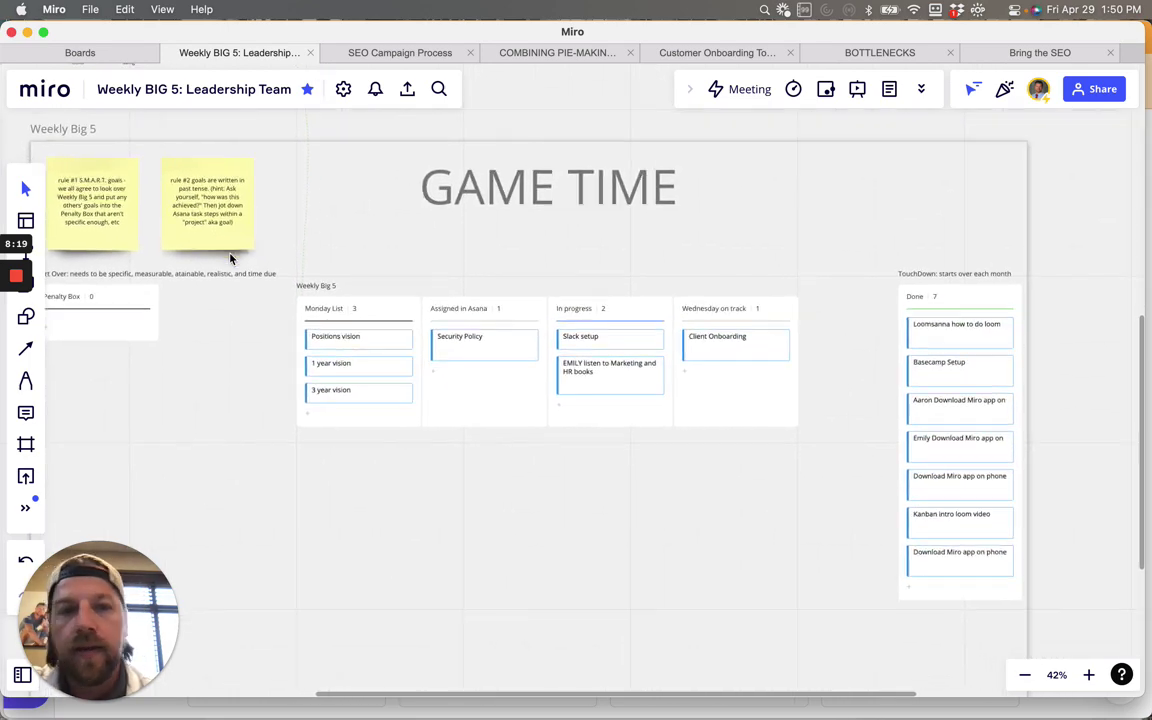
{"action": "scroll", "coordinate": [230, 258], "scroll_direction": "left", "scroll_amount": 8}
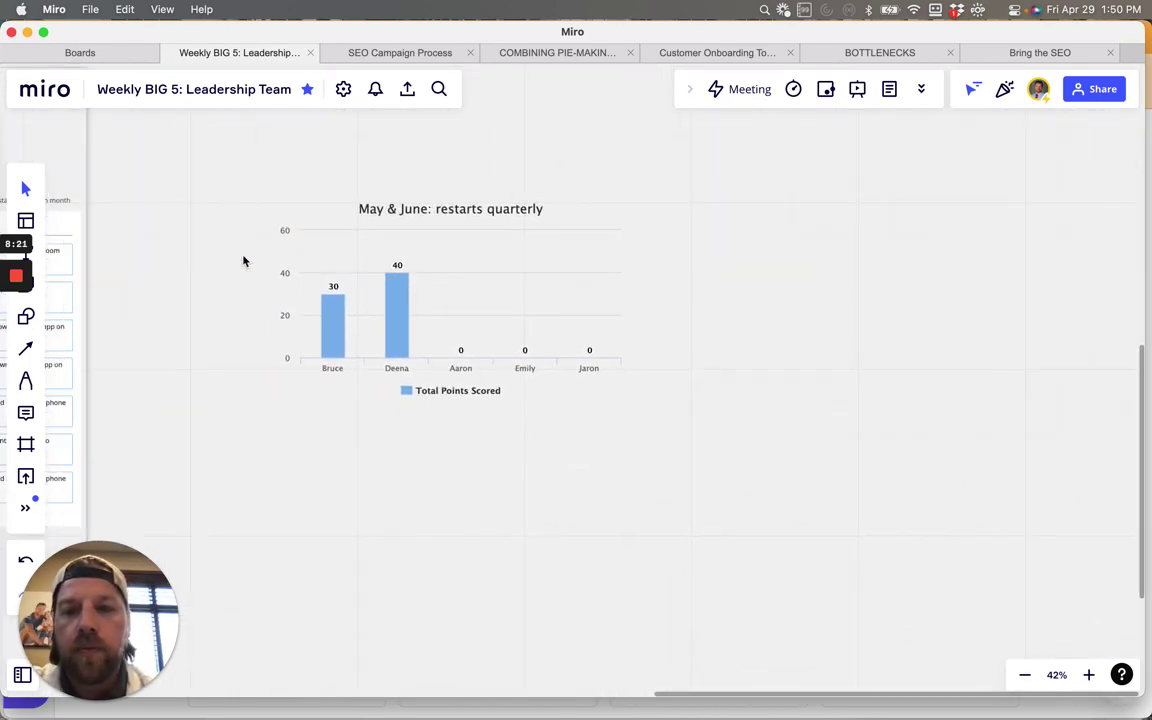
{"action": "scroll", "coordinate": [465, 358], "scroll_direction": "left", "scroll_amount": 20}
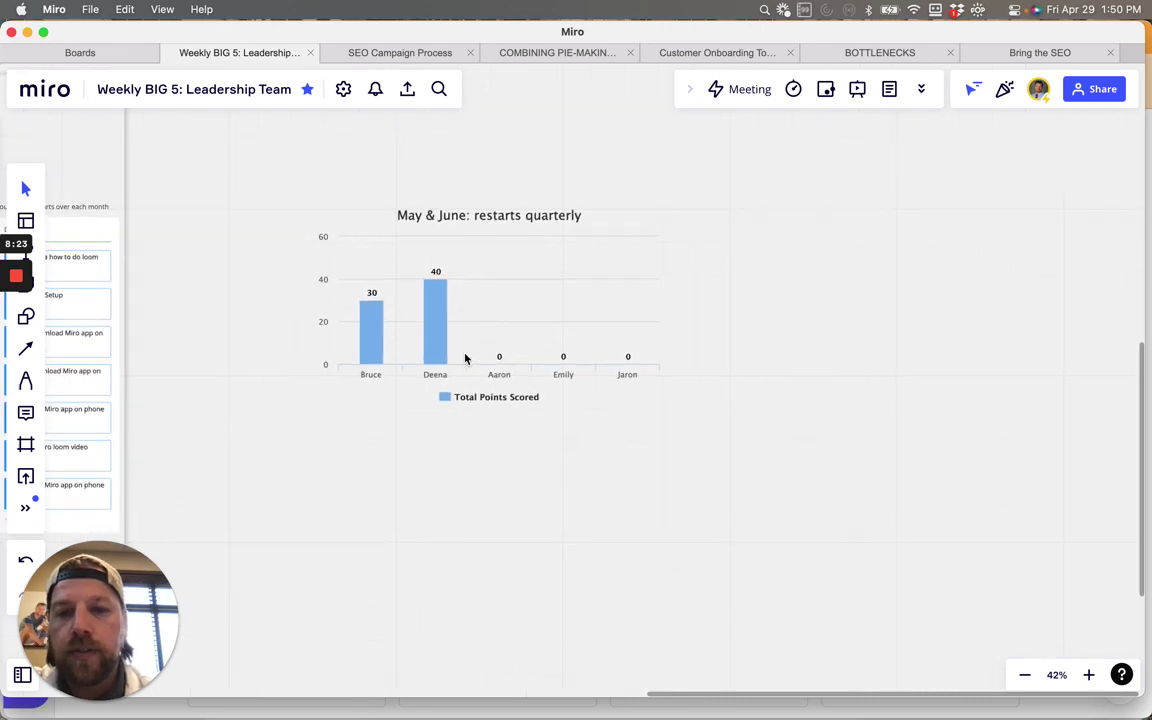
{"action": "scroll", "coordinate": [465, 358], "scroll_direction": "left", "scroll_amount": 15}
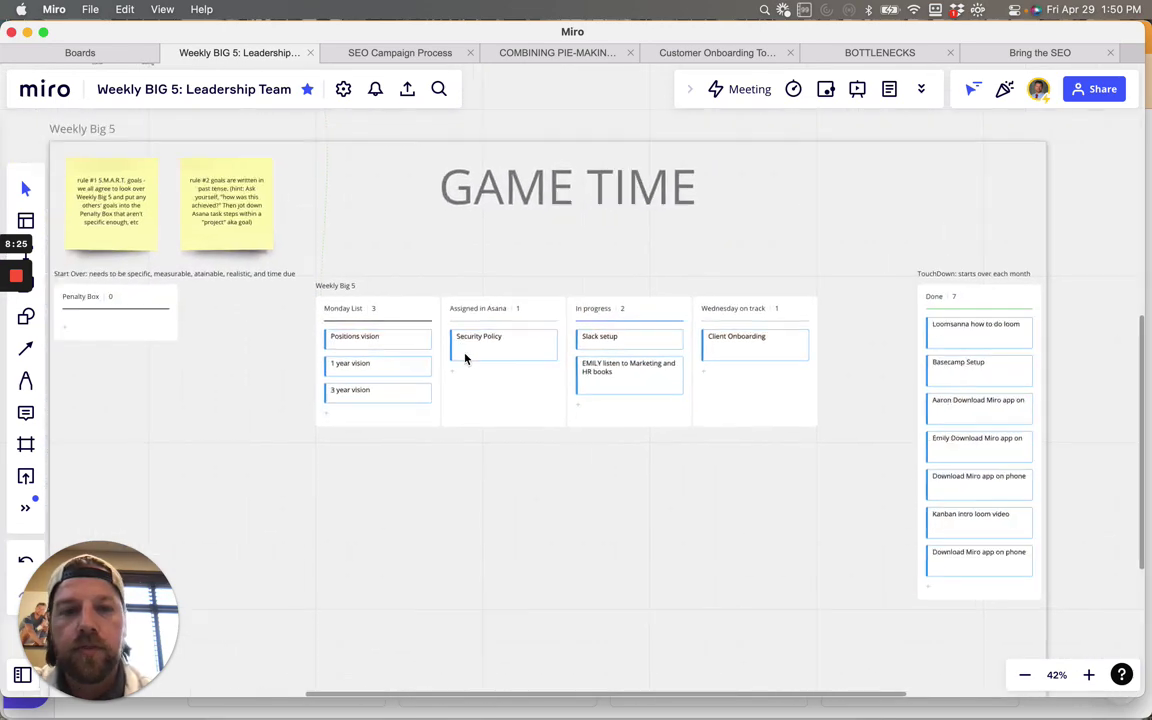
{"action": "scroll", "coordinate": [465, 358], "scroll_direction": "left", "scroll_amount": 2}
{"action": "scroll", "coordinate": [465, 358], "scroll_direction": "up", "scroll_amount": 2}
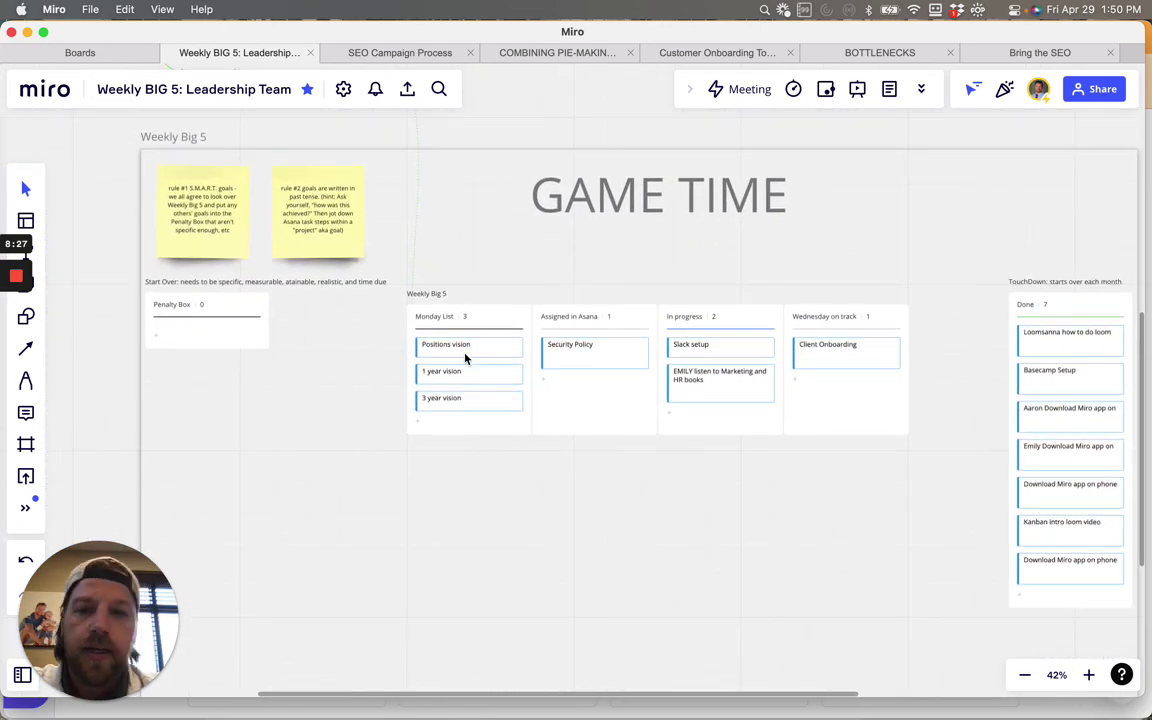
{"action": "scroll", "coordinate": [463, 358], "scroll_direction": "right", "scroll_amount": 2}
{"action": "scroll", "coordinate": [463, 358], "scroll_direction": "up", "scroll_amount": 1}
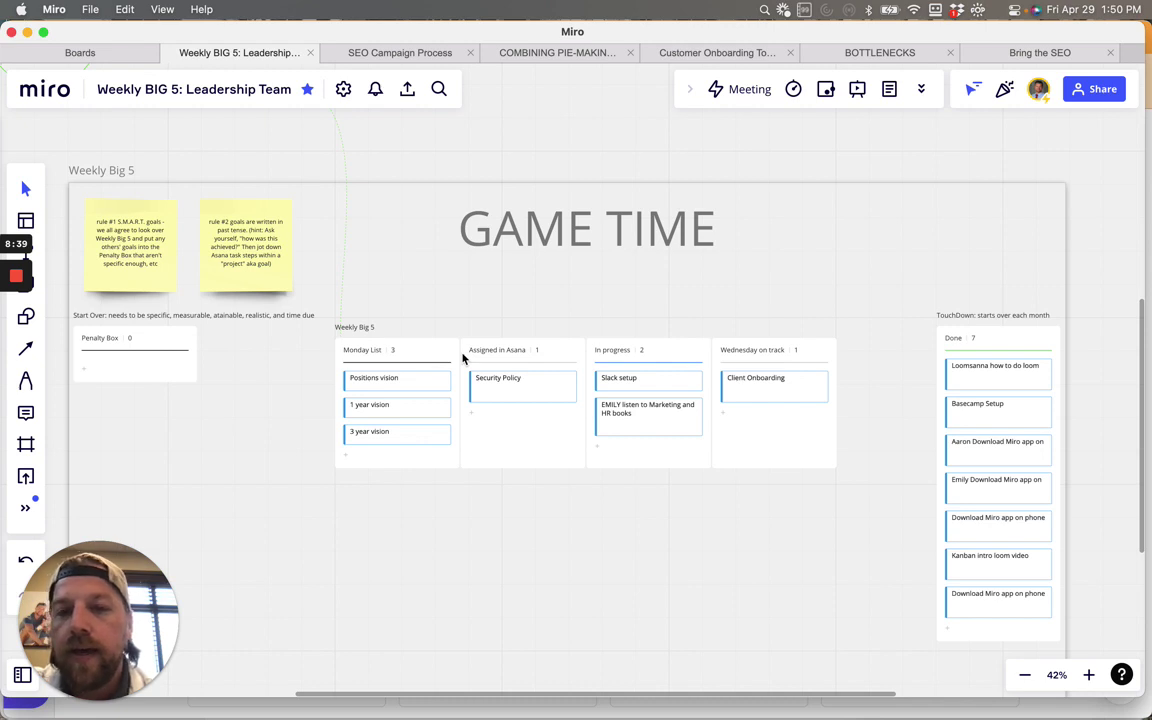
{"action": "left_click", "coordinate": [371, 350]}
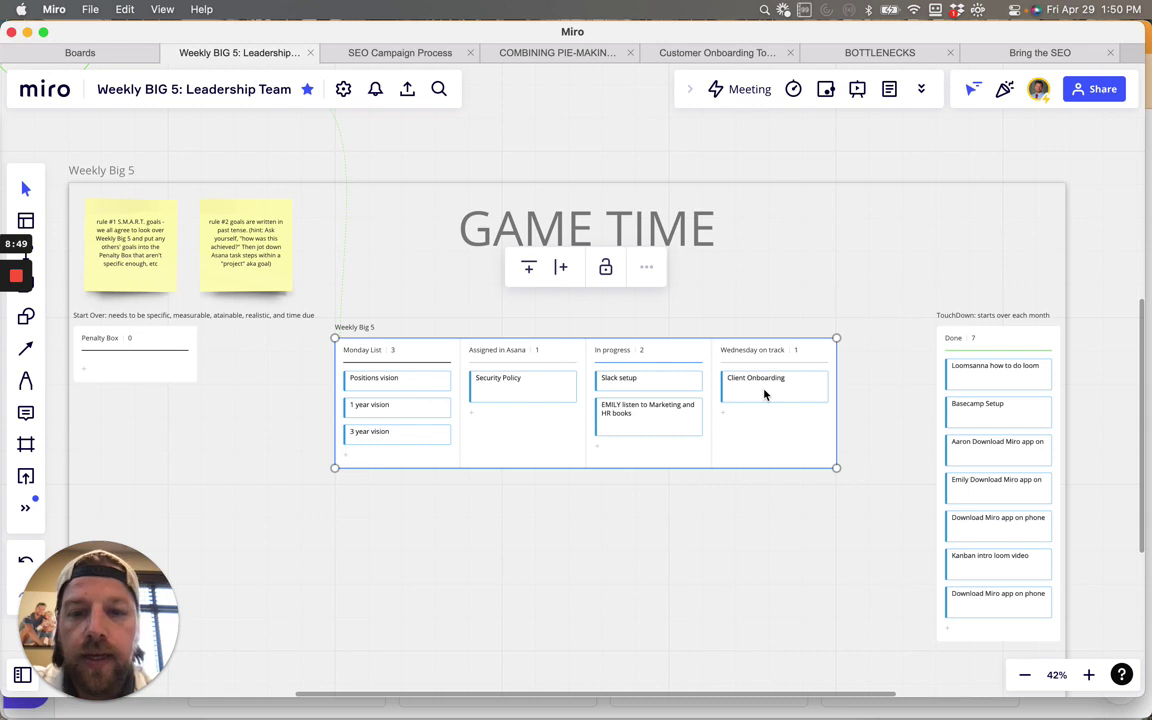
{"action": "left_click", "coordinate": [874, 424]}
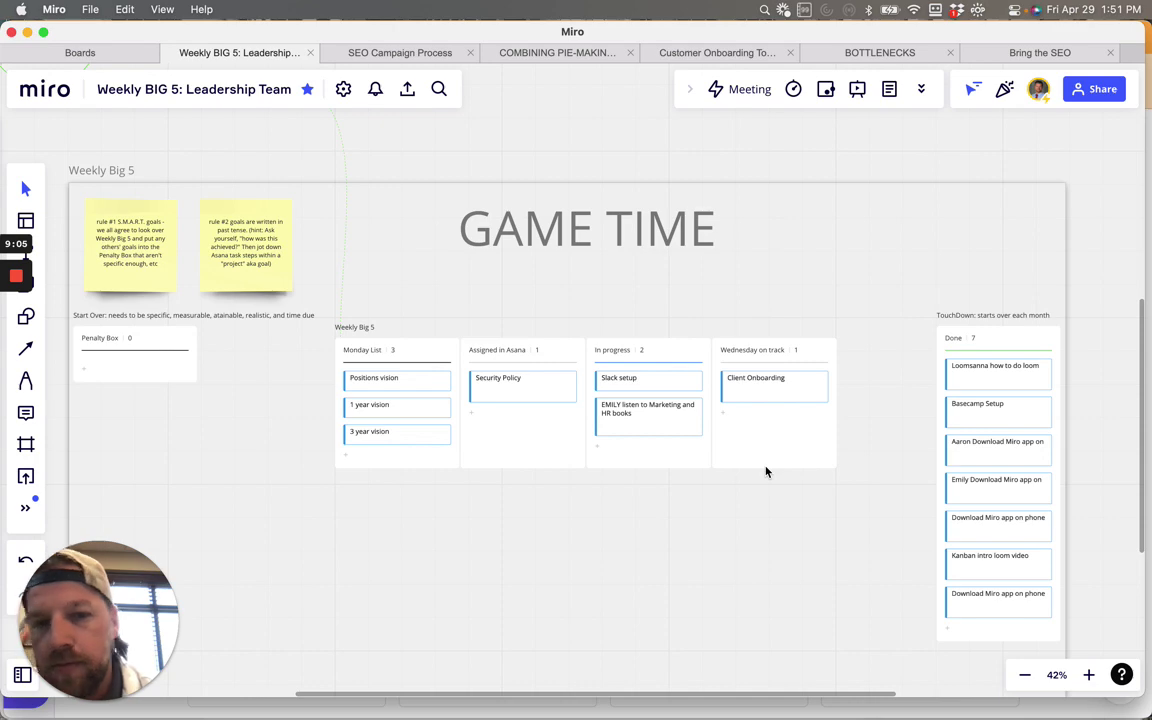
{"action": "scroll", "coordinate": [766, 472], "scroll_direction": "down", "scroll_amount": 1}
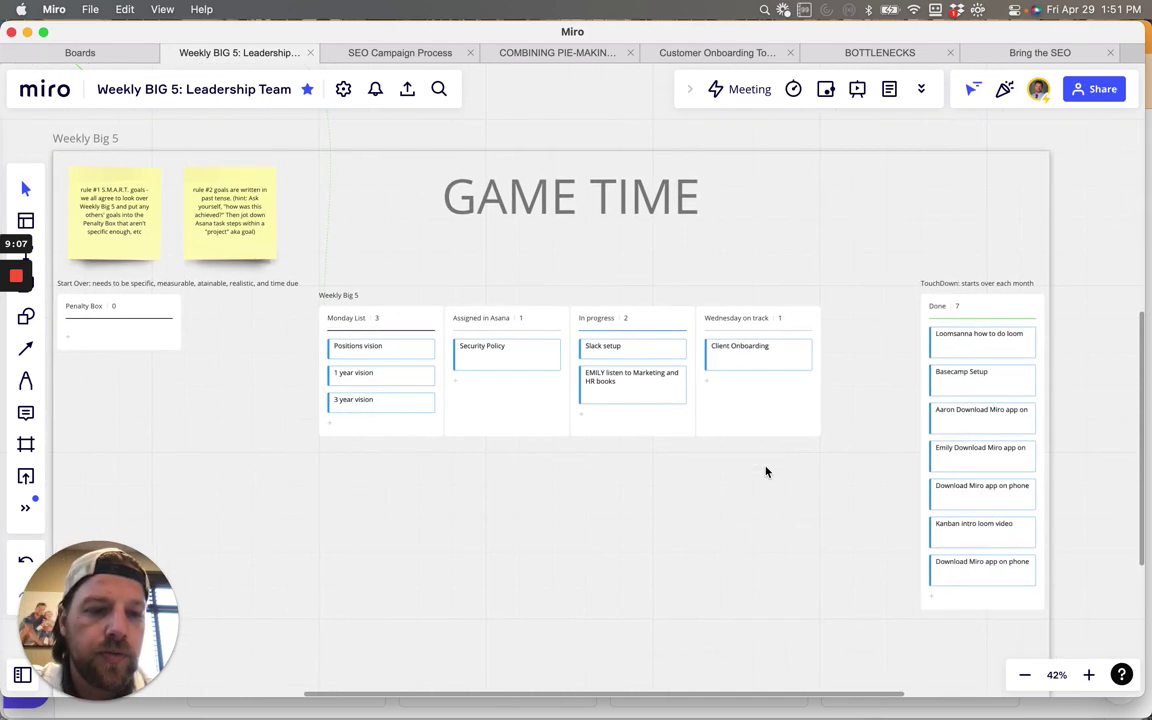
{"action": "scroll", "coordinate": [766, 472], "scroll_direction": "left", "scroll_amount": 2}
{"action": "scroll", "coordinate": [766, 472], "scroll_direction": "right", "scroll_amount": 2}
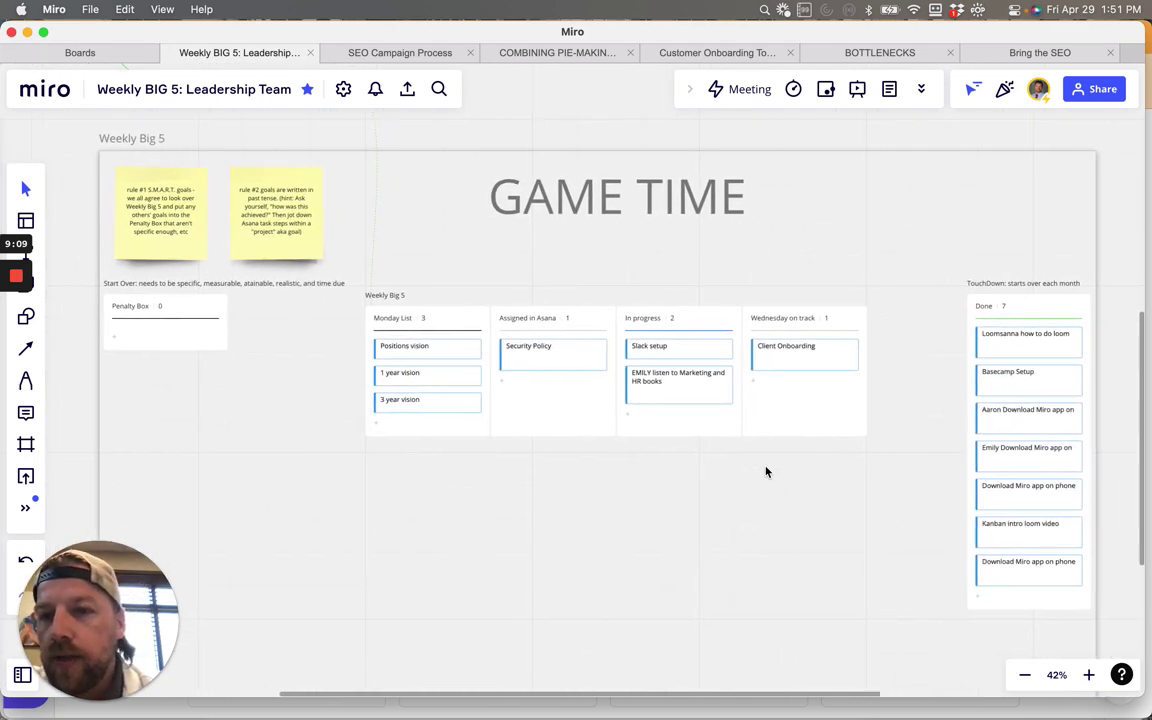
{"action": "scroll", "coordinate": [766, 472], "scroll_direction": "down", "scroll_amount": 1}
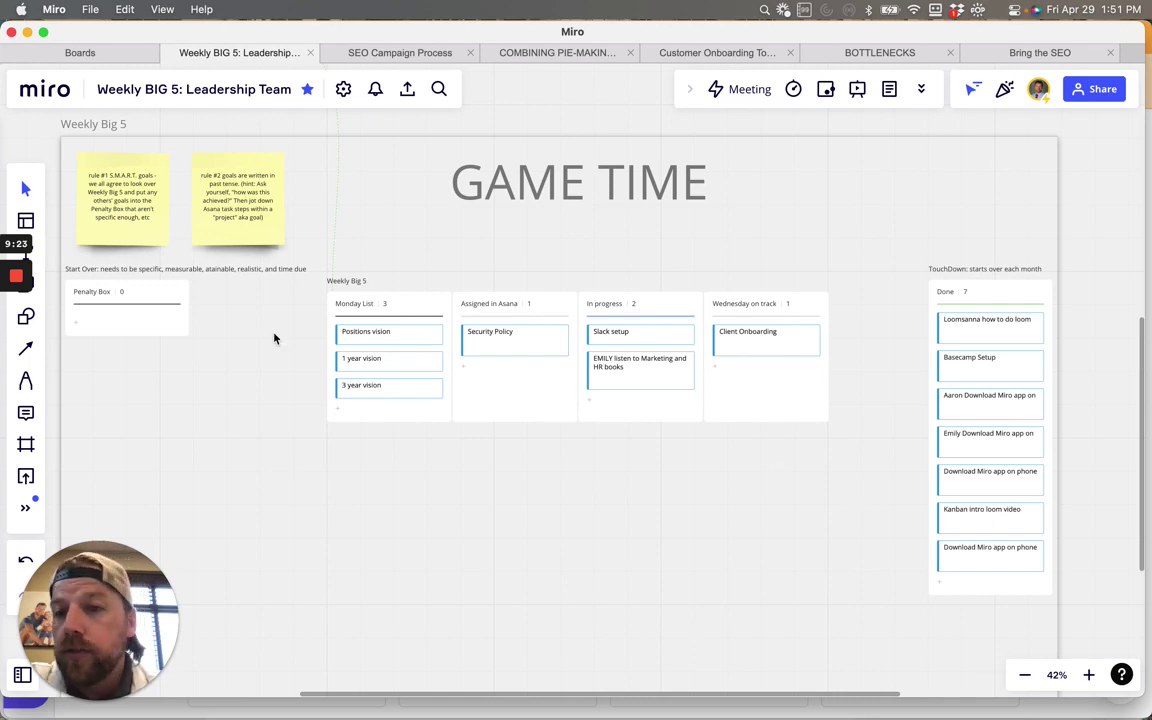
{"action": "left_click", "coordinate": [42, 92]}
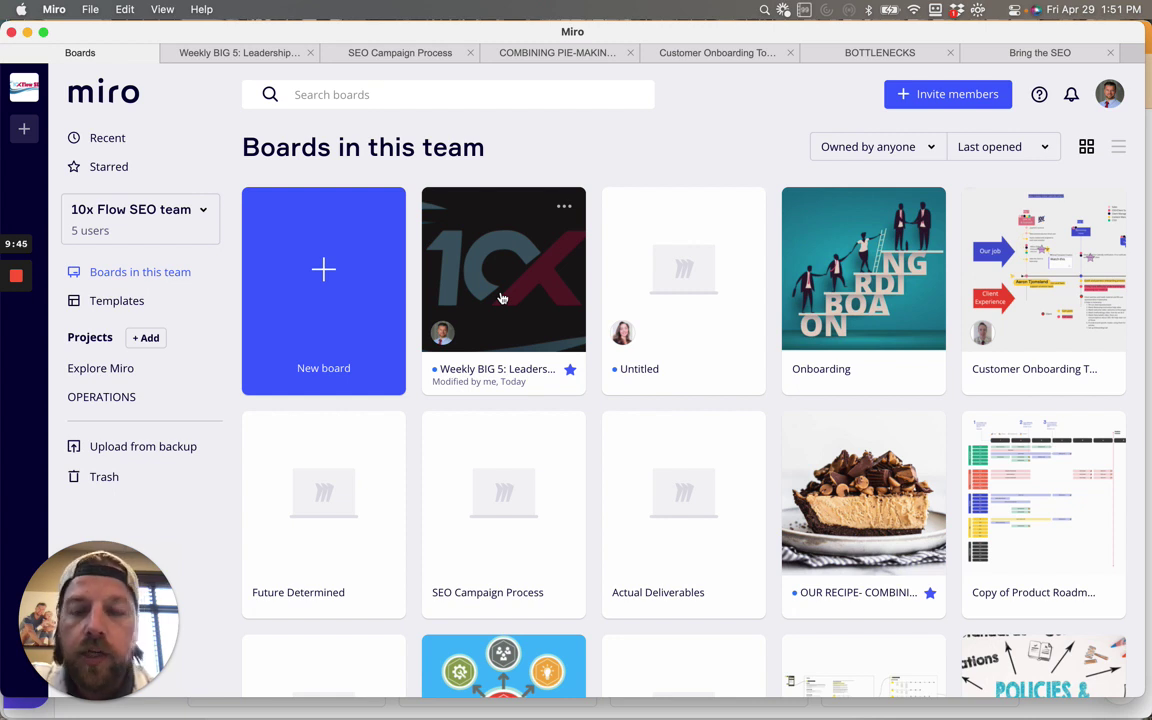
Step: Go to the boards dashboard and reopen the Weekly BIG 5: Leadership Team board
{"action": "scroll", "coordinate": [502, 298], "scroll_direction": "down", "scroll_amount": 1}
{"action": "scroll", "coordinate": [502, 296], "scroll_direction": "up", "scroll_amount": 1}
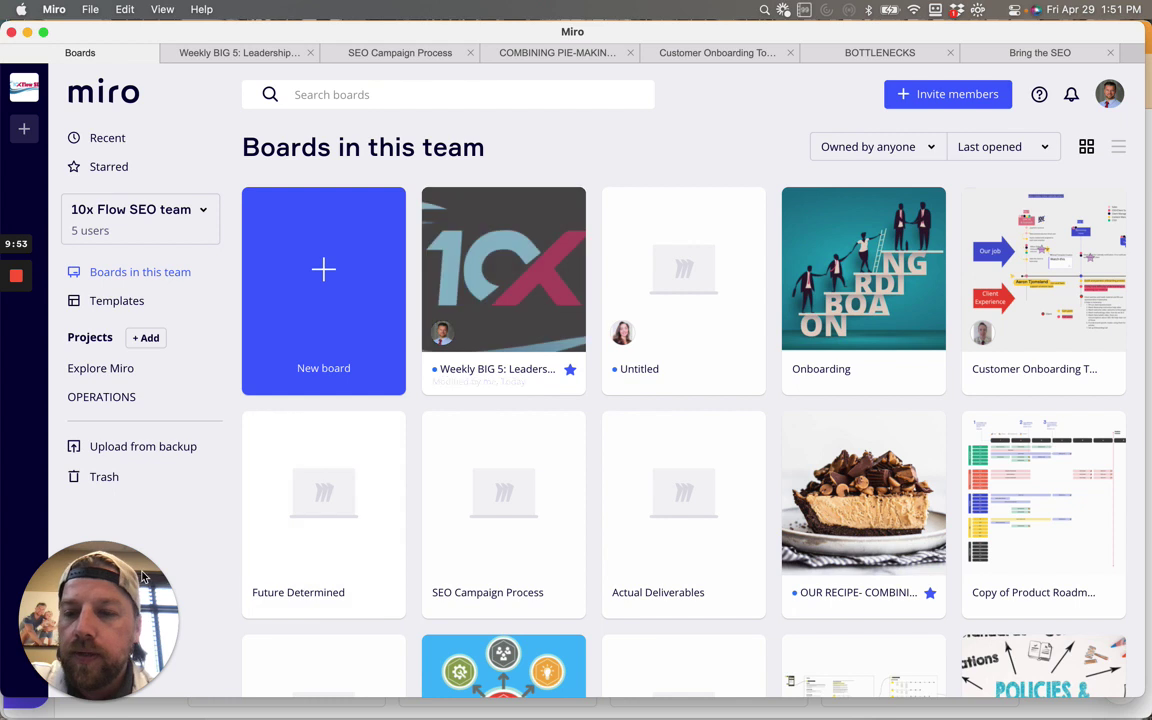
{"action": "mouse_move", "coordinate": [20, 252]}
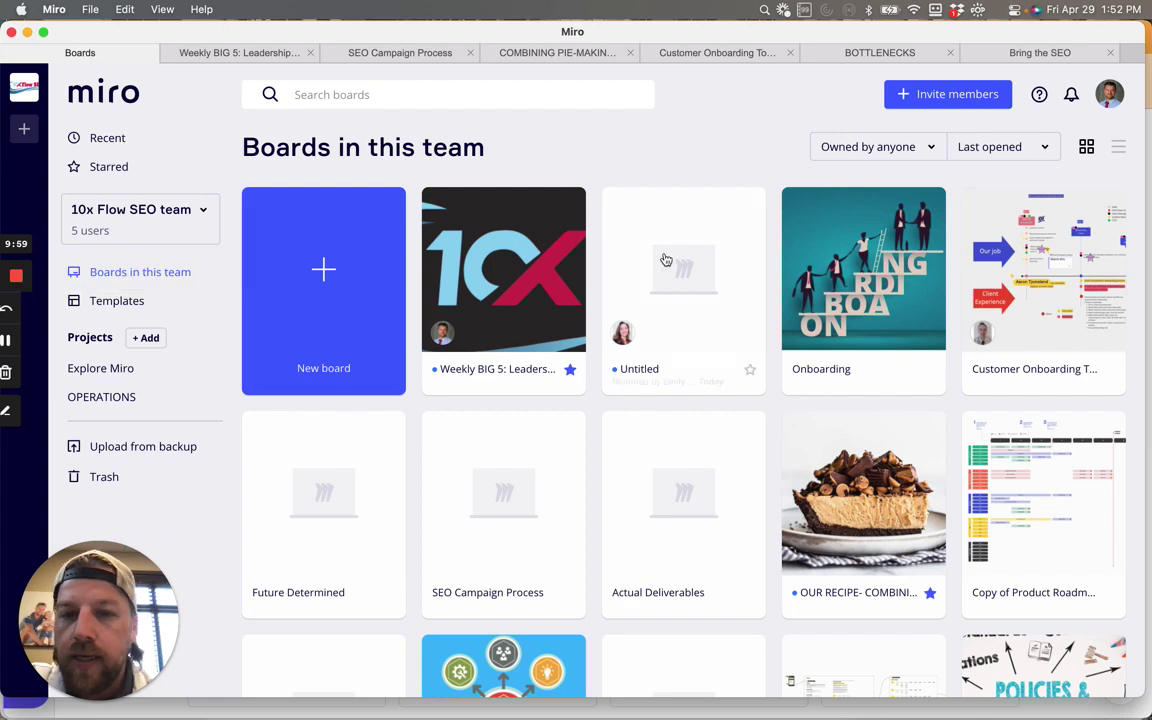
{"action": "left_click", "coordinate": [487, 282]}
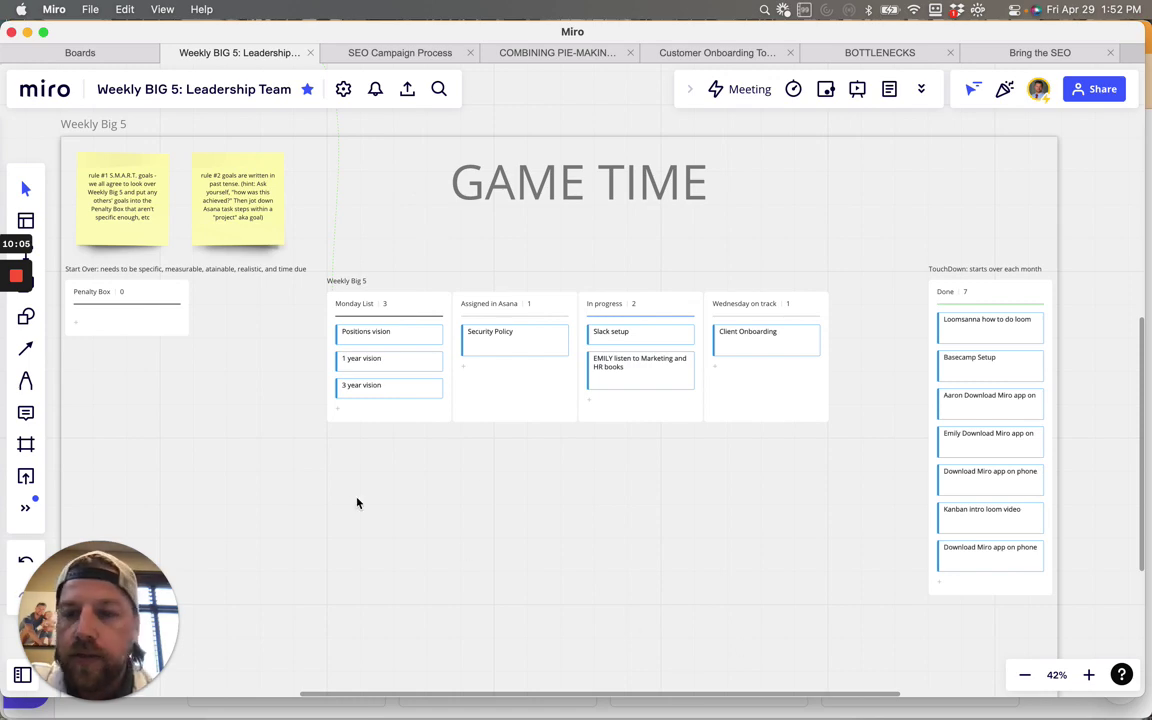
Step: Pan around the reopened GAME TIME canvas to view the kanban columns
{"action": "scroll", "coordinate": [294, 459], "scroll_direction": "left", "scroll_amount": 10}
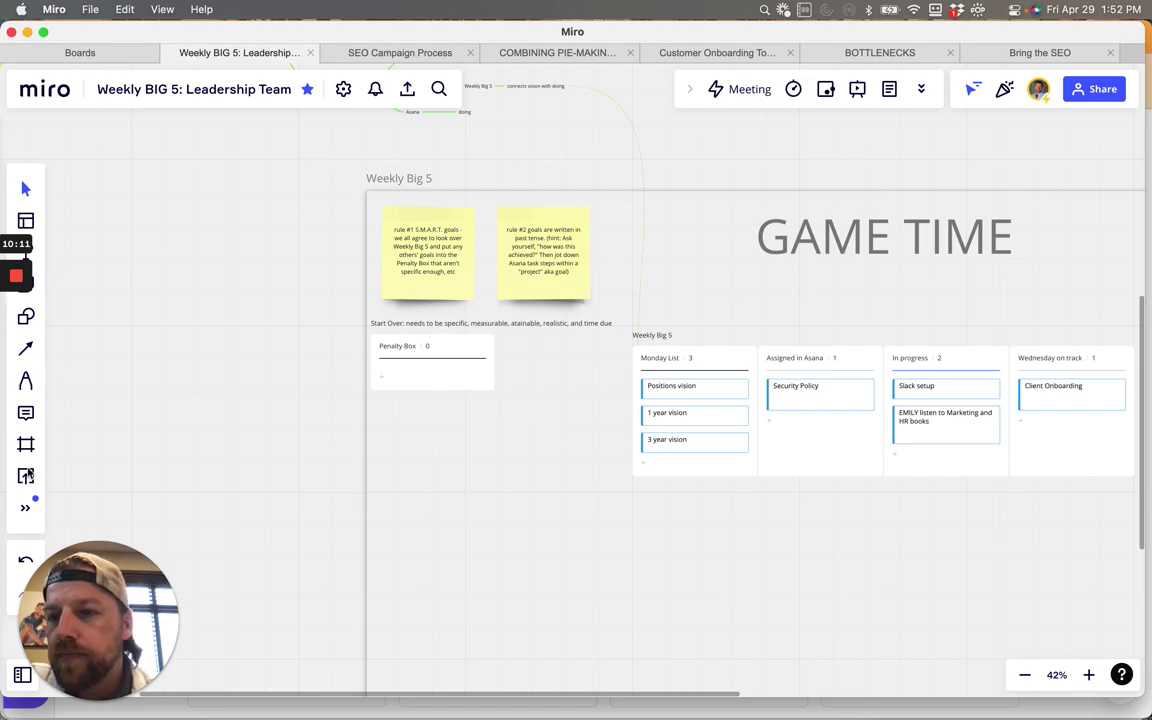
{"action": "scroll", "coordinate": [159, 319], "scroll_direction": "left", "scroll_amount": 5}
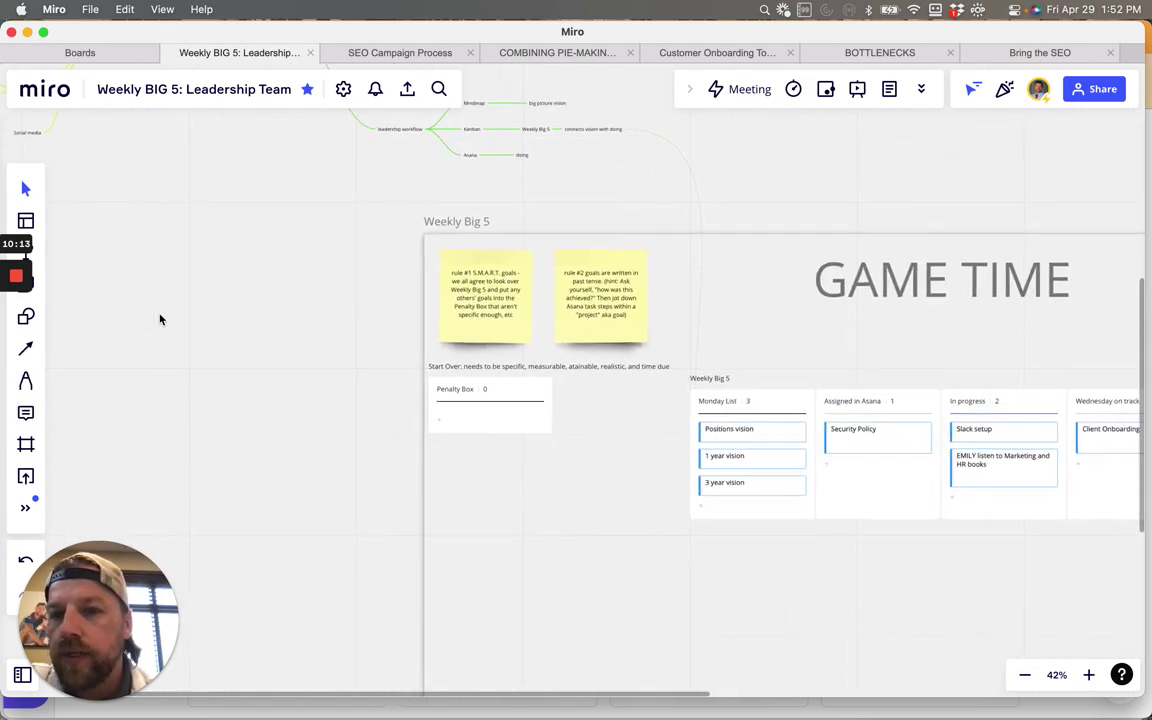
{"action": "scroll", "coordinate": [159, 319], "scroll_direction": "down", "scroll_amount": 1}
{"action": "scroll", "coordinate": [366, 473], "scroll_direction": "right", "scroll_amount": 15}
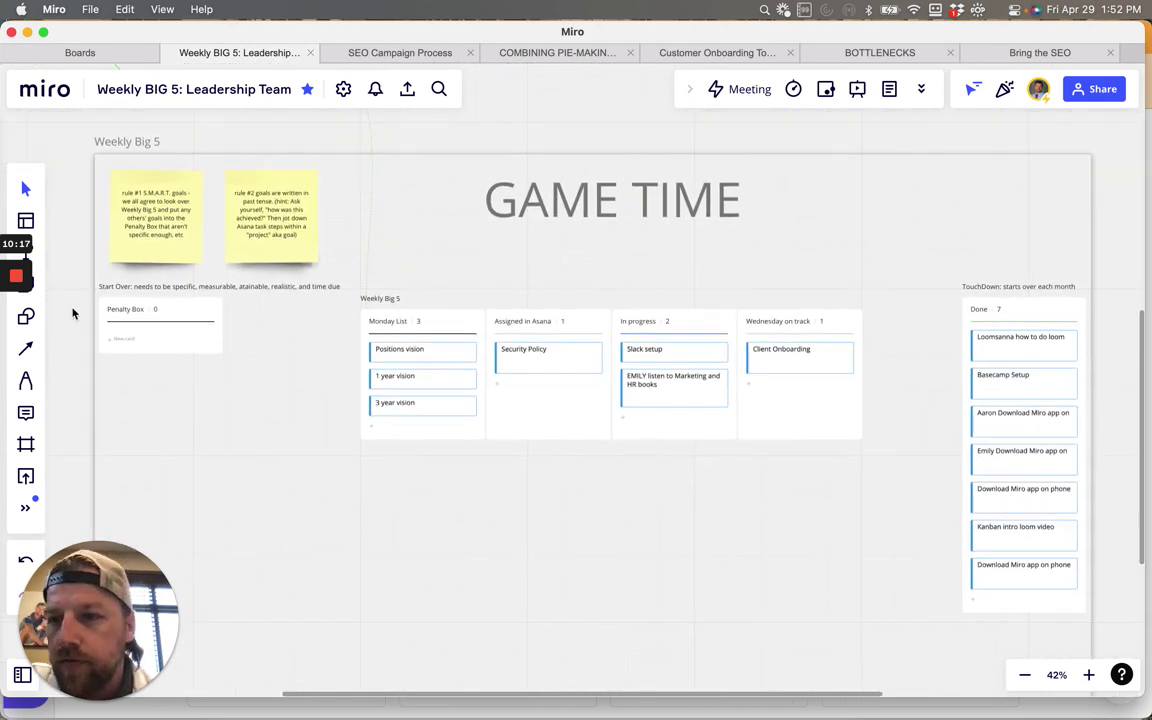
{"action": "mouse_move", "coordinate": [18, 282]}
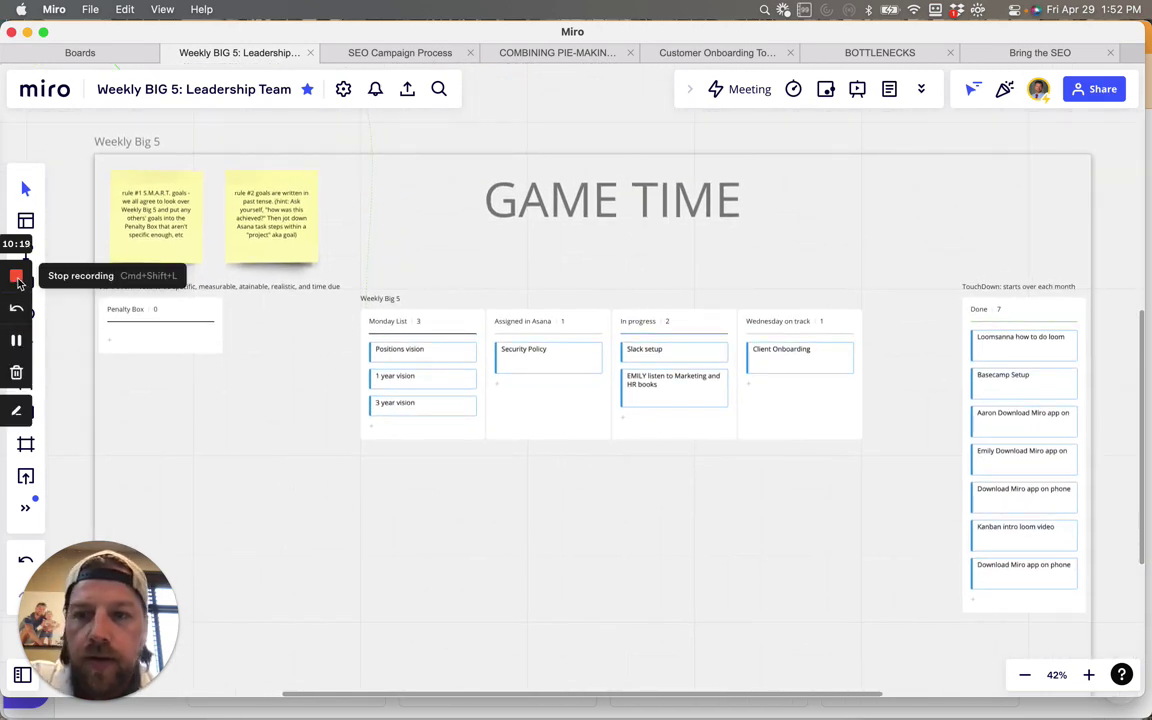